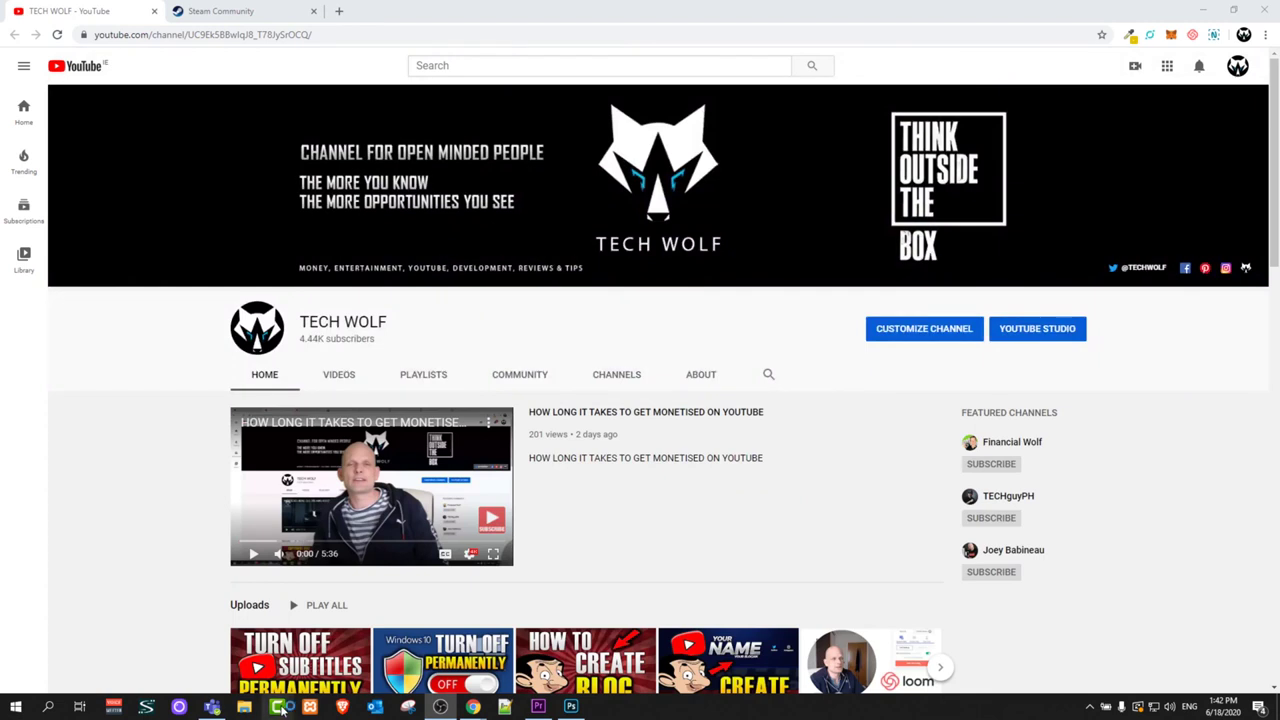
Switch to Camtasia, create a new project and set its canvas dimensions to 1080p HD (1920x1080)
left_click(283, 708)
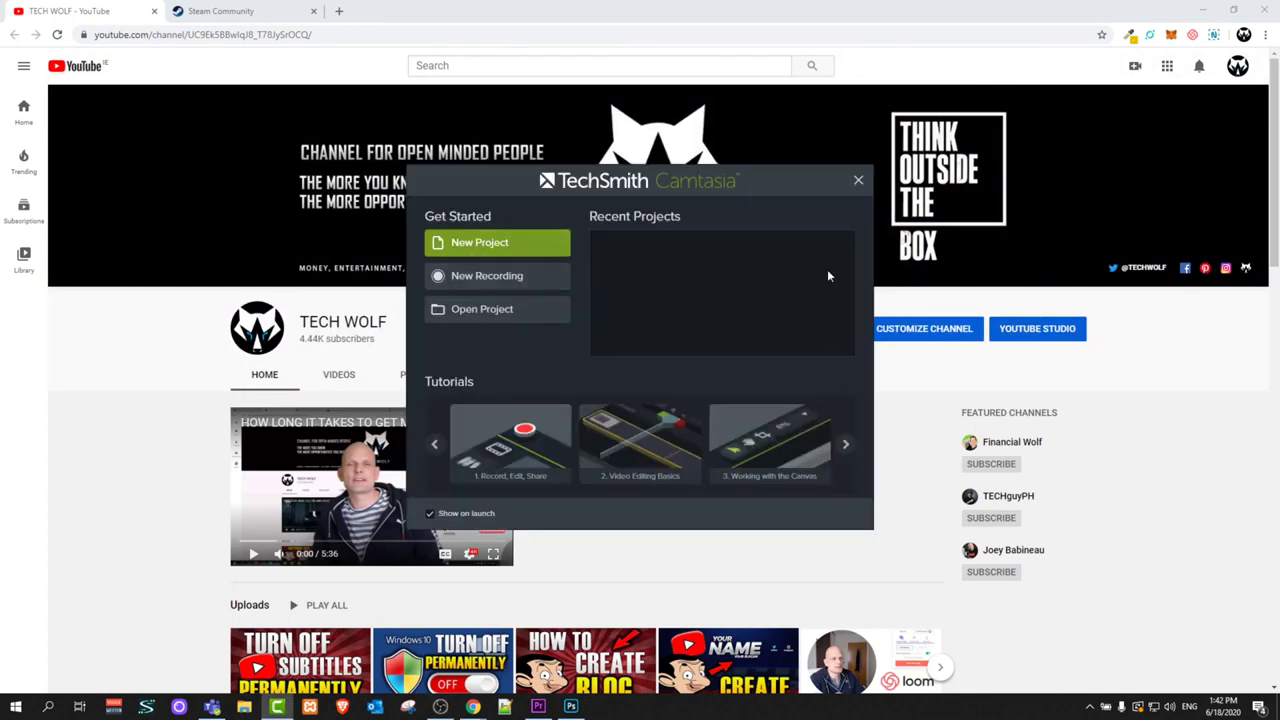
left_click(476, 243)
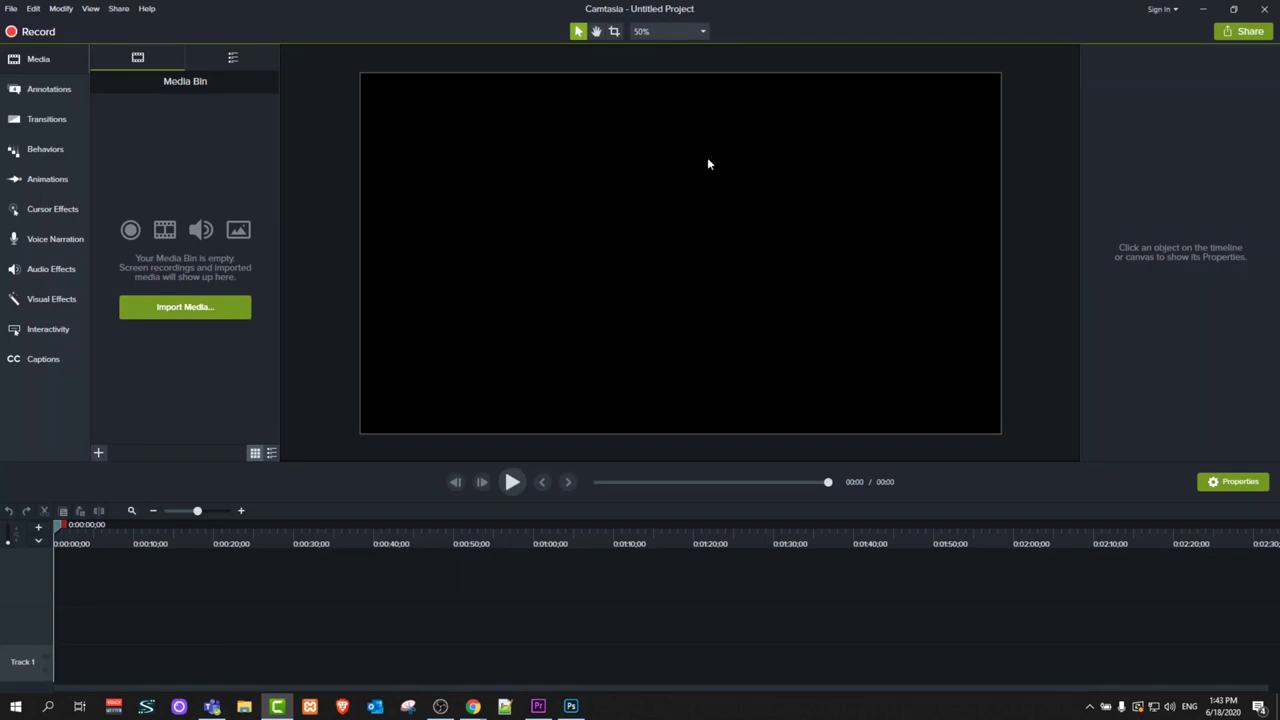
left_click(700, 32)
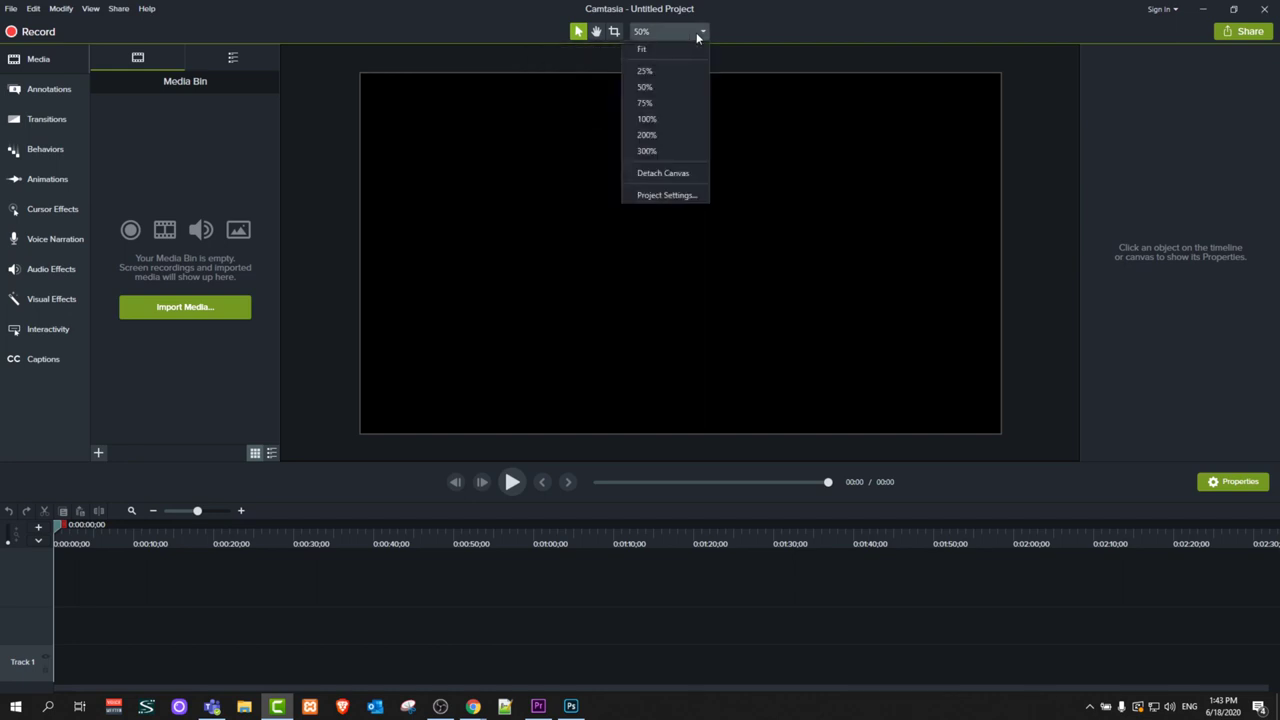
left_click(647, 196)
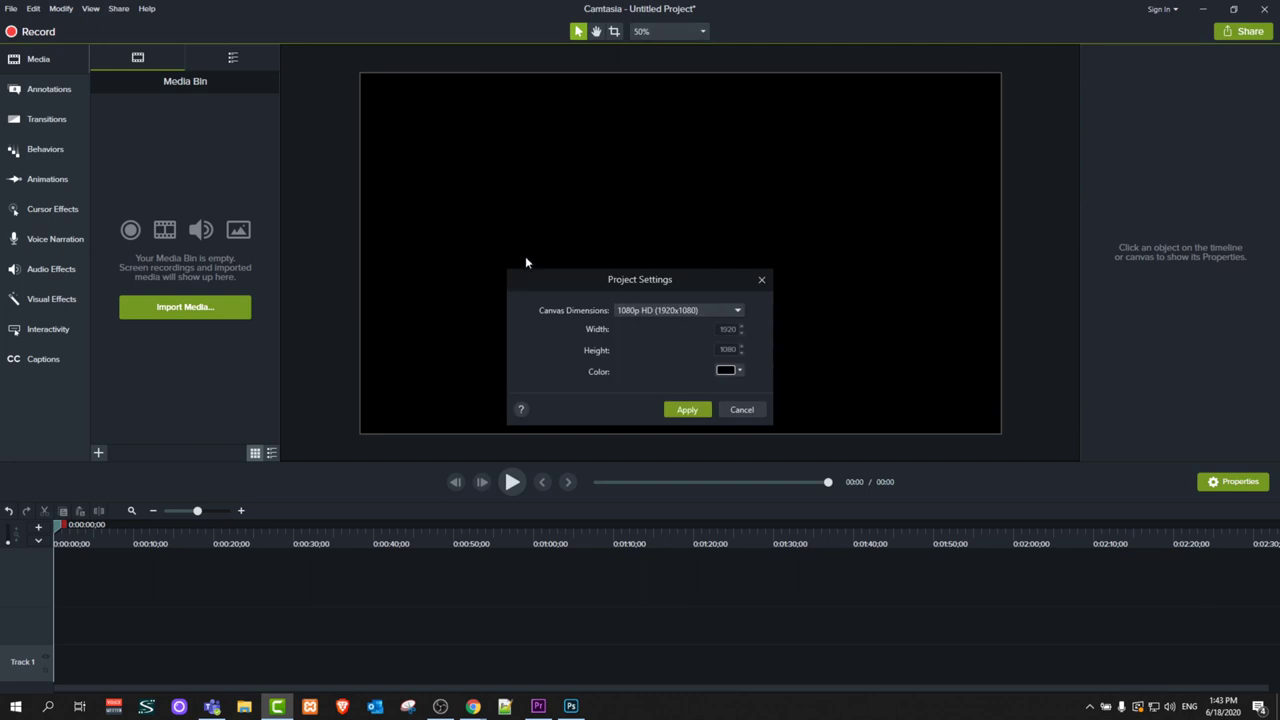
left_click(737, 311)
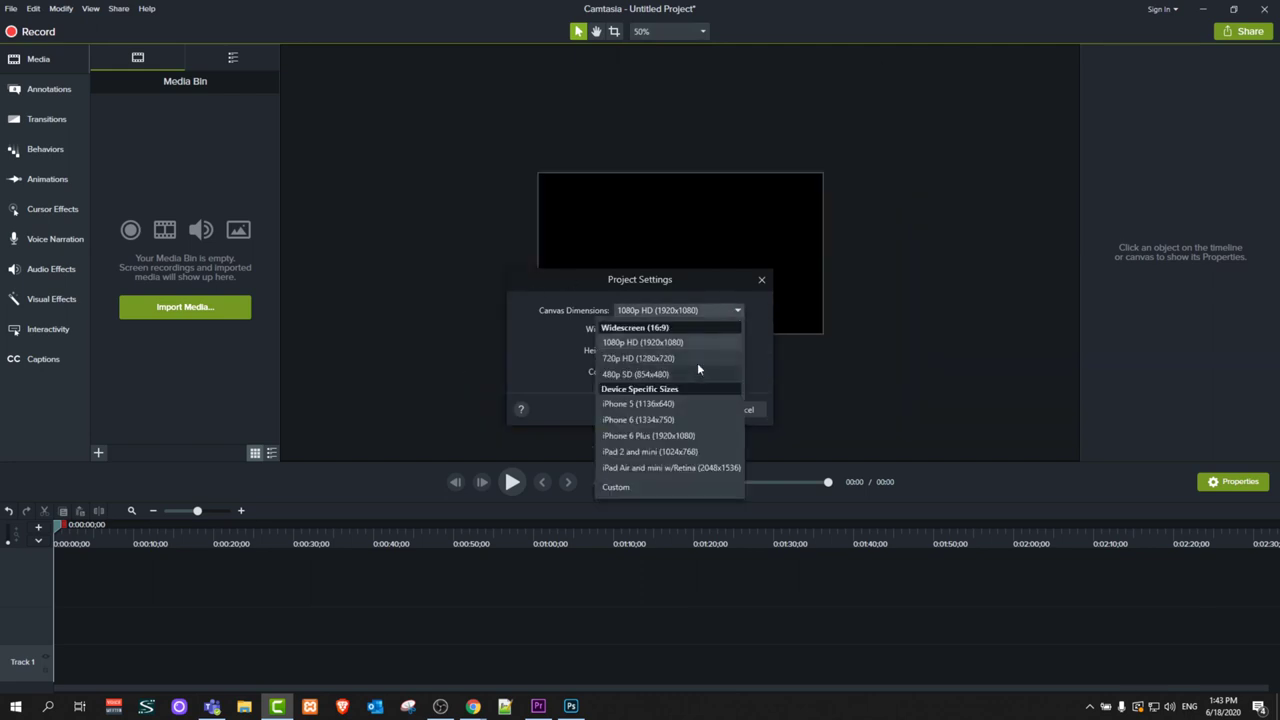
left_click(698, 343)
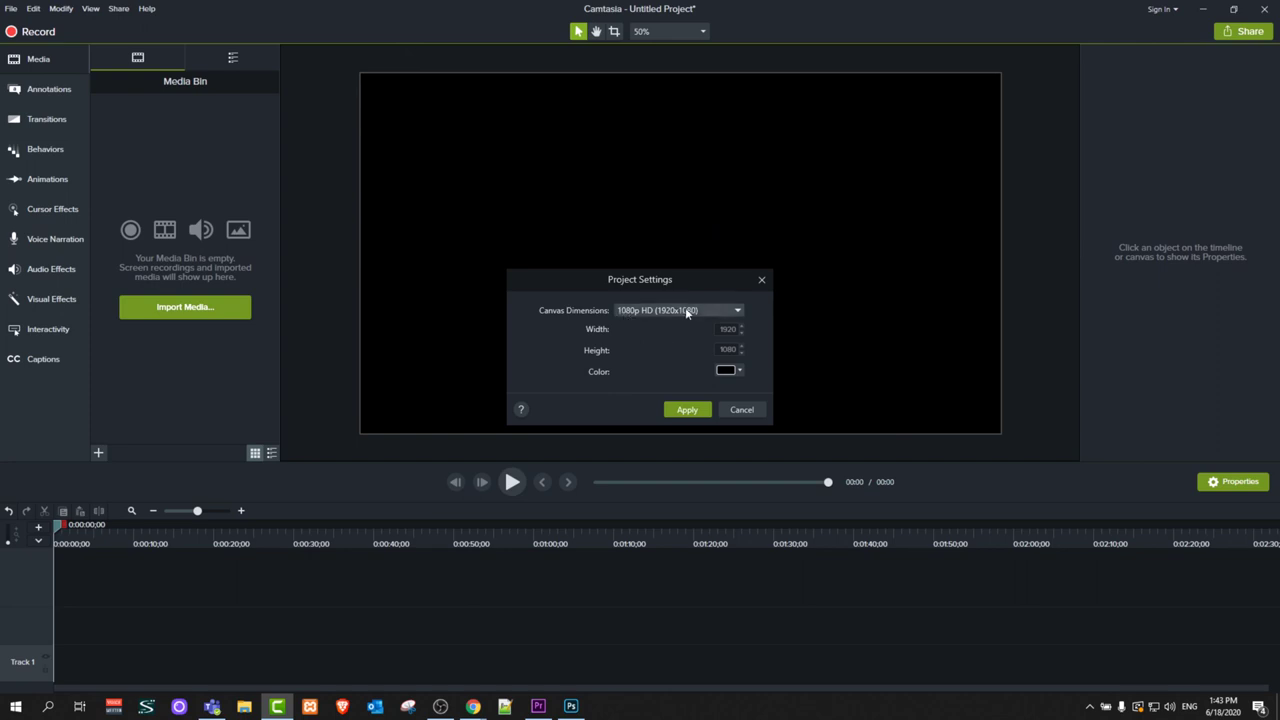
left_click(686, 410)
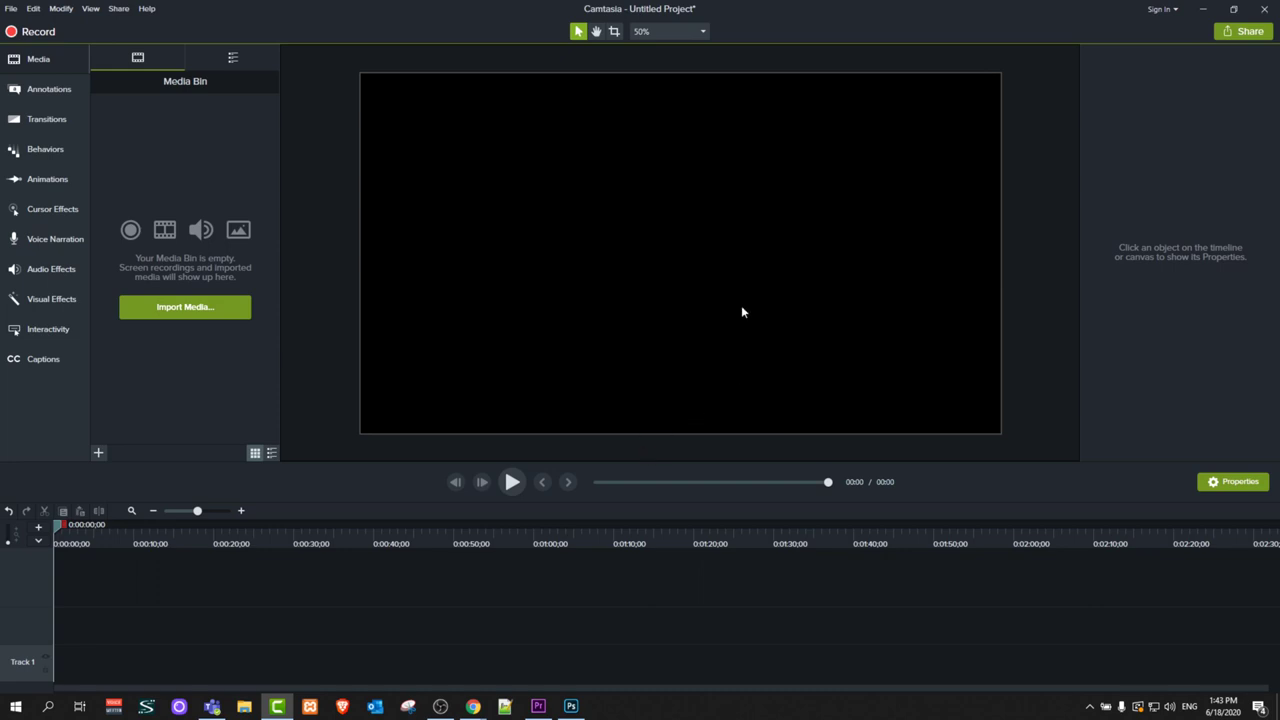
Open the screen recorder and turn on the HD Pro Webcam C920 as the camera input
left_click(35, 33)
left_click_drag(476, 443, 509, 355)
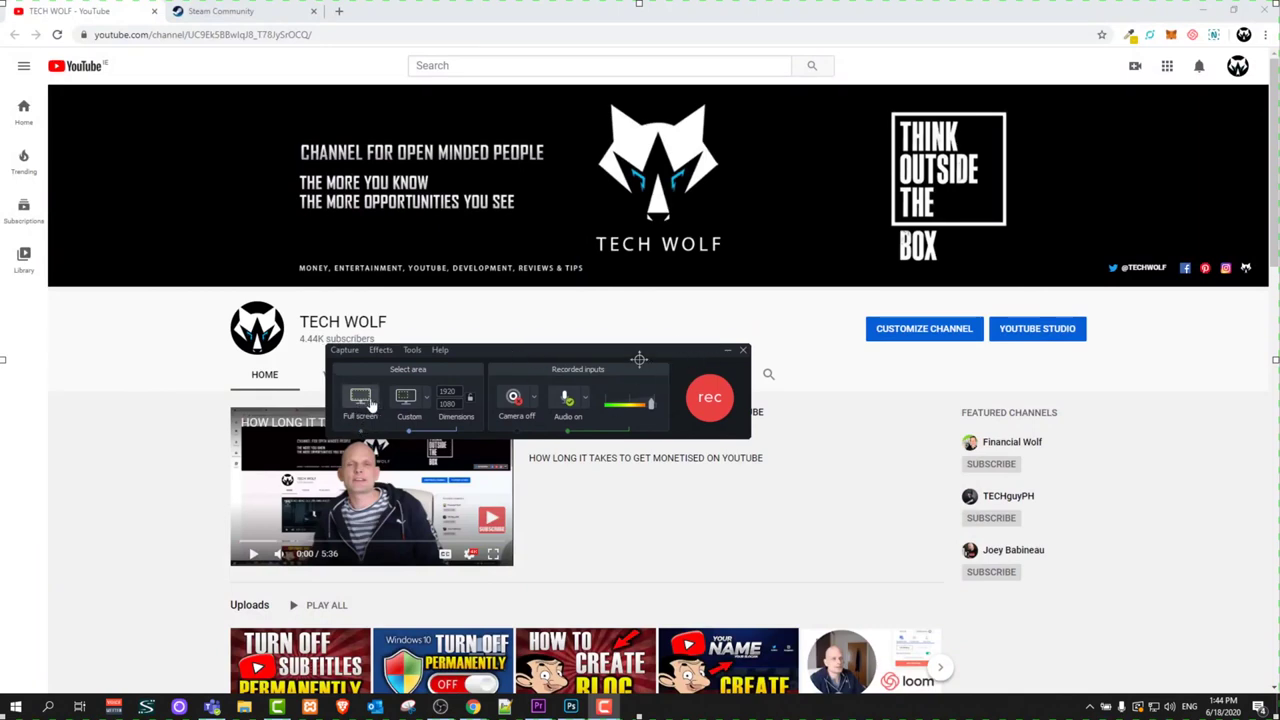
left_click(534, 399)
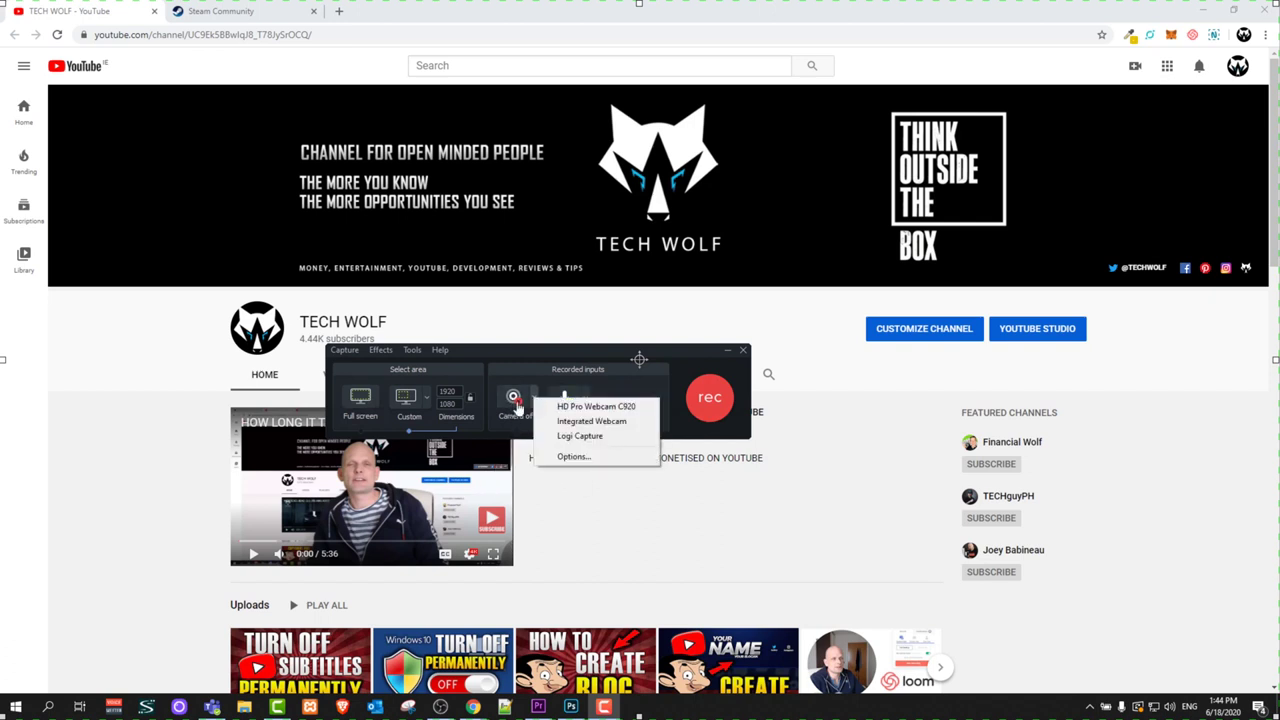
left_click(571, 408)
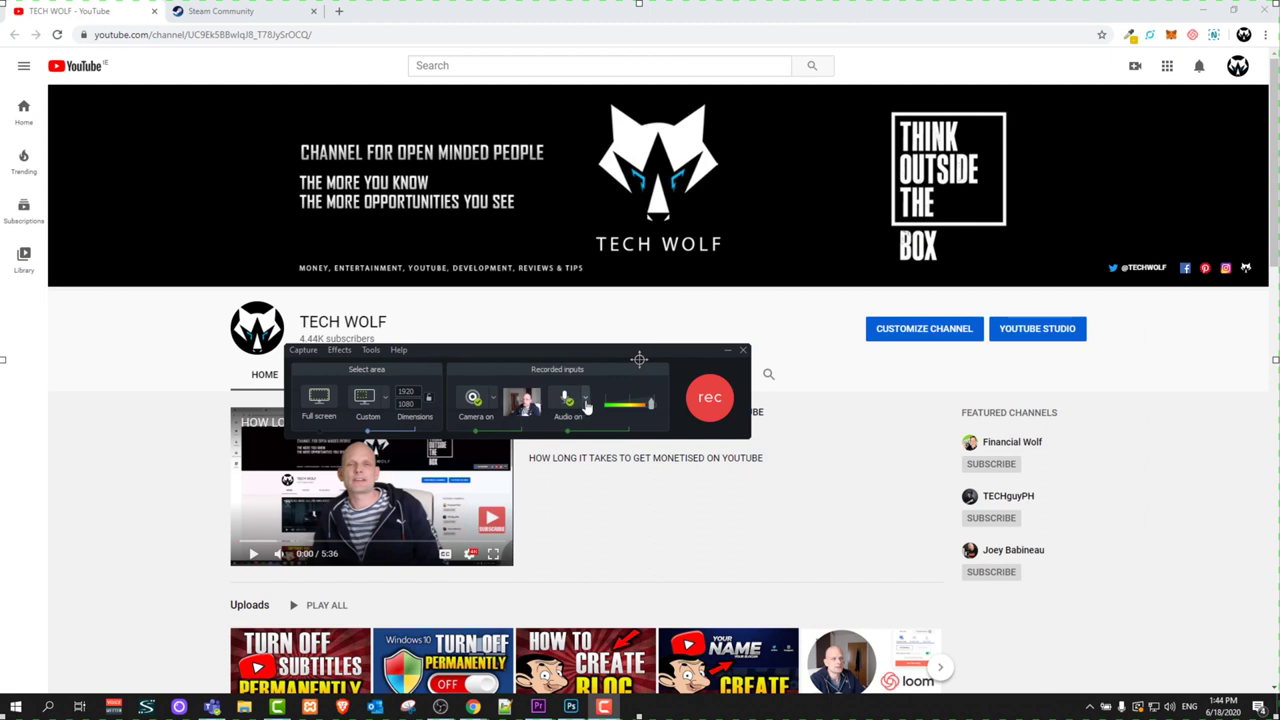
left_click(471, 399)
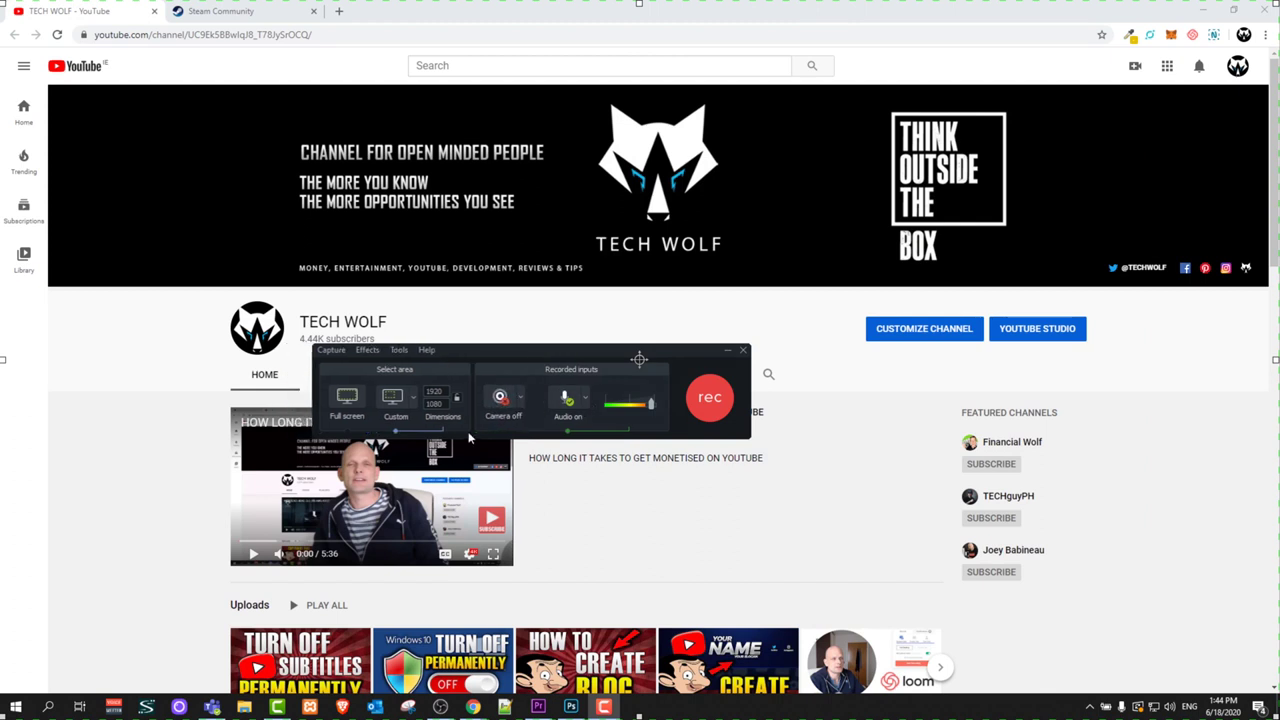
left_click(516, 398)
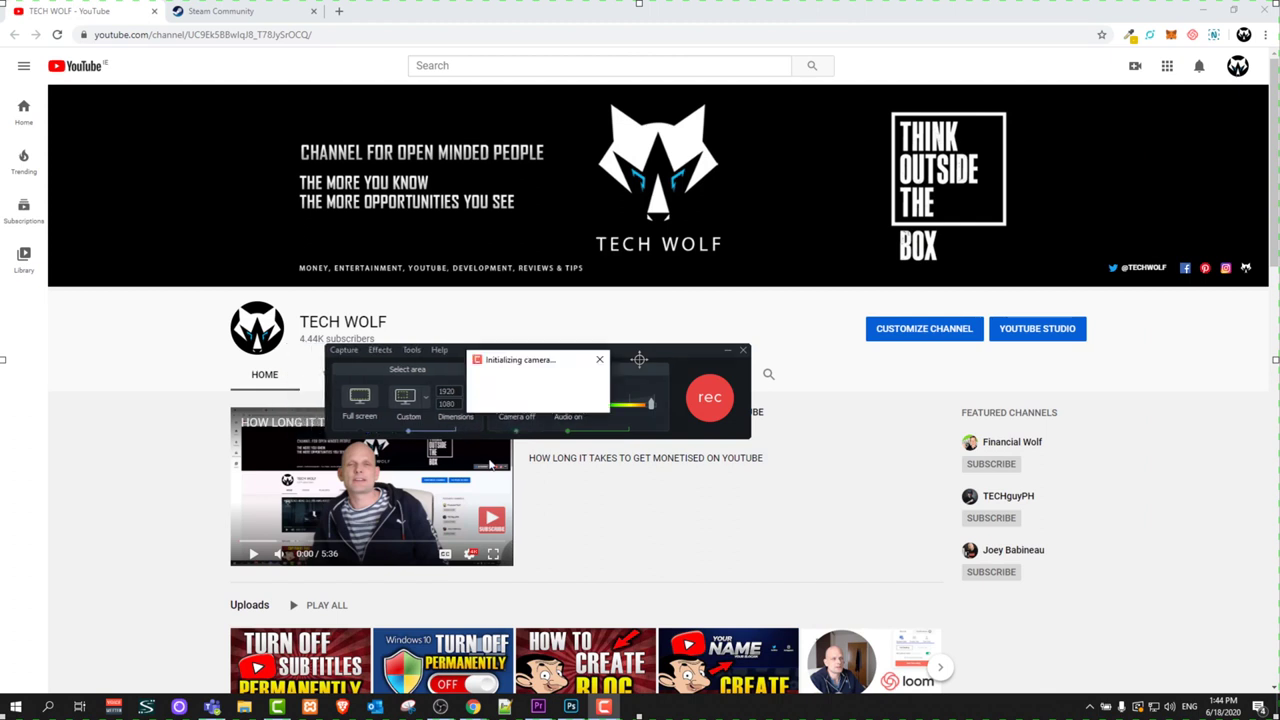
Set the recorded audio to the HD Pro Webcam C920 microphone together with system audio
left_click(588, 404)
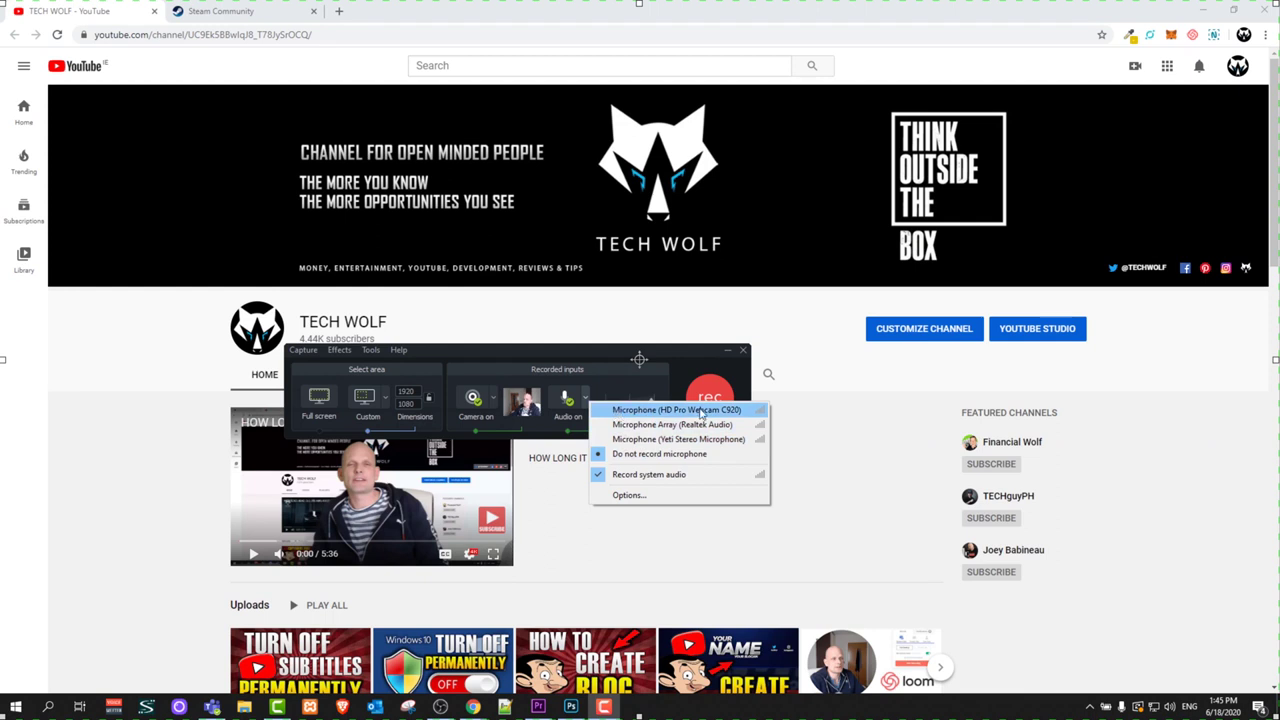
left_click(704, 411)
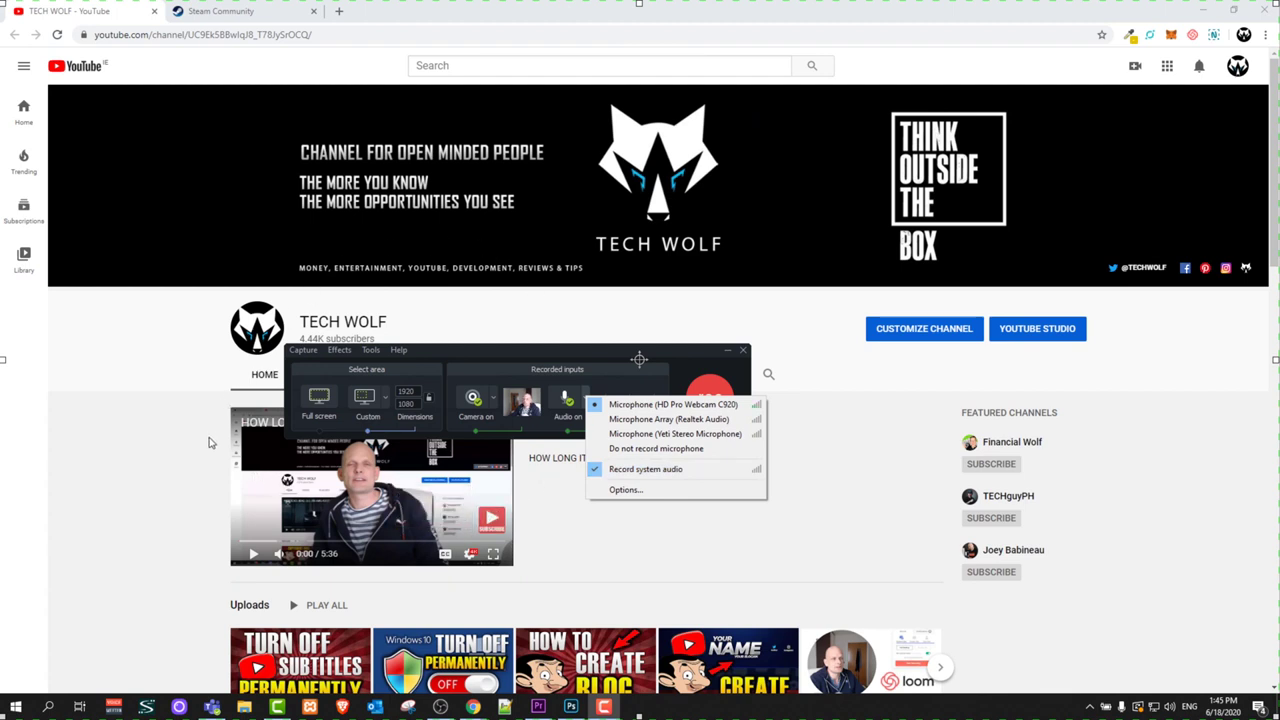
left_click(600, 470)
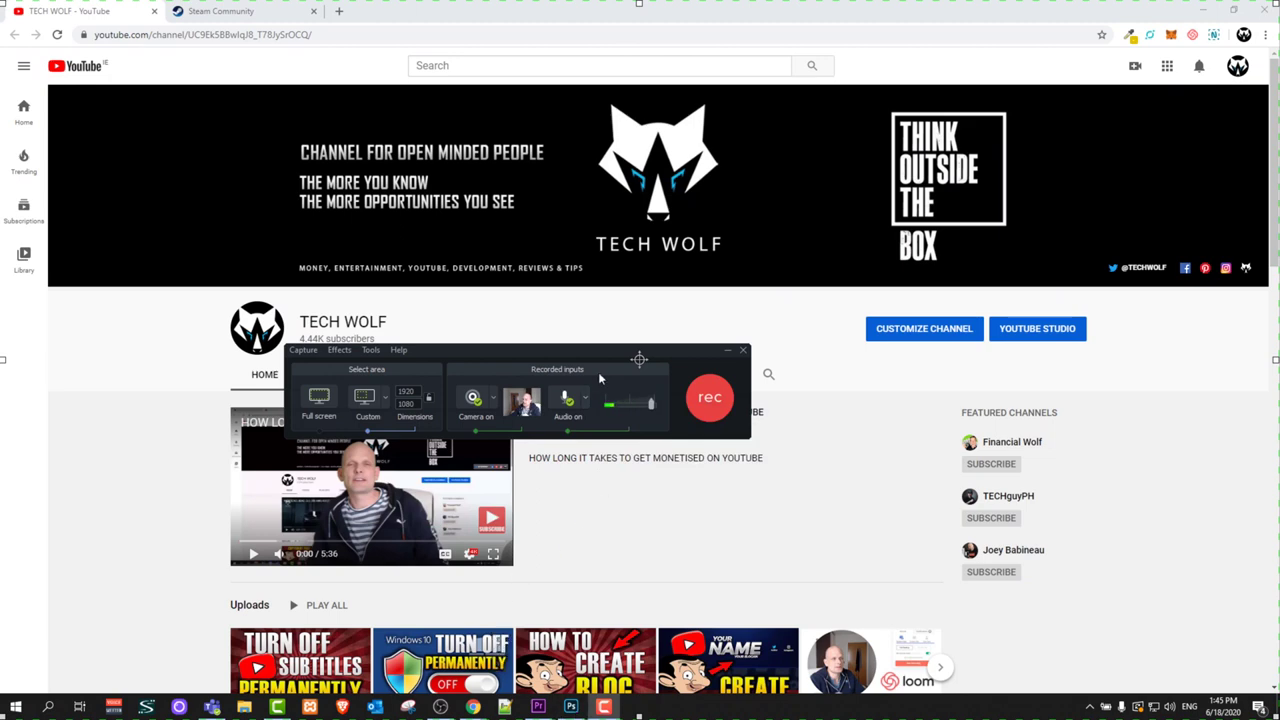
left_click(585, 398)
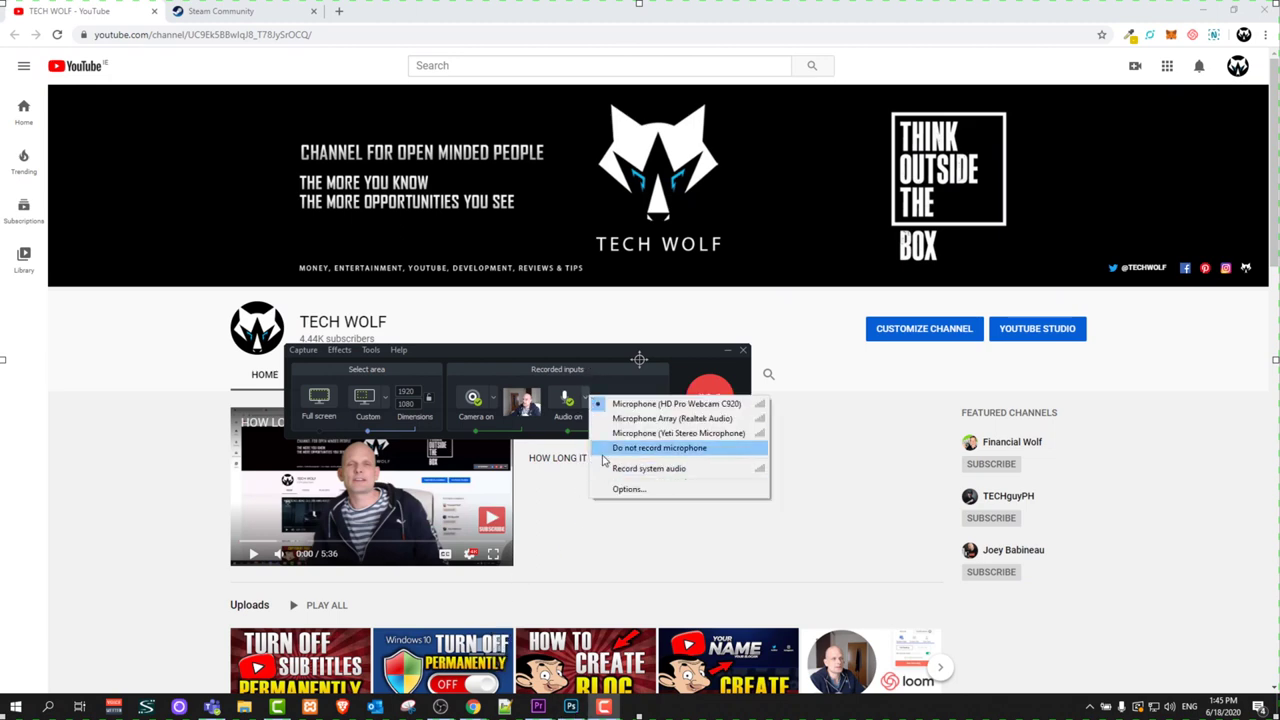
left_click(602, 466)
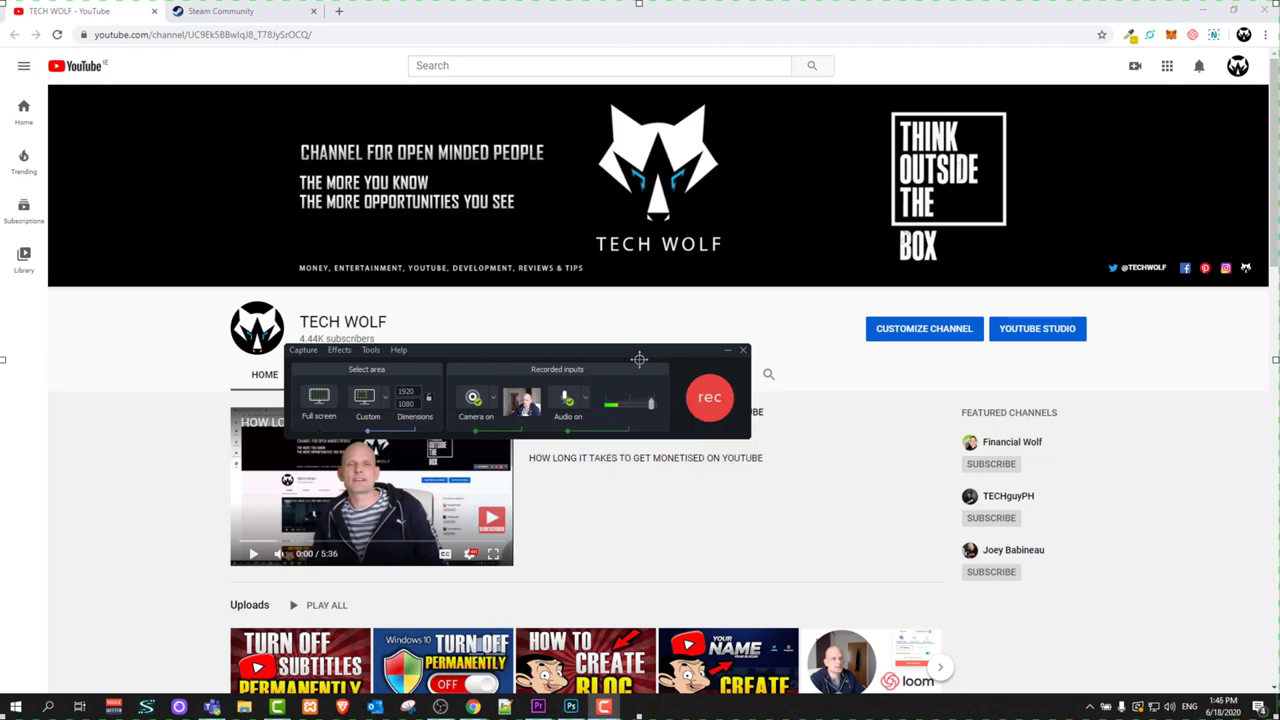
Choose the 1080p HD recording area and reduce it to a region of about 1176 x 661 around the middle of the channel page
left_click(386, 401)
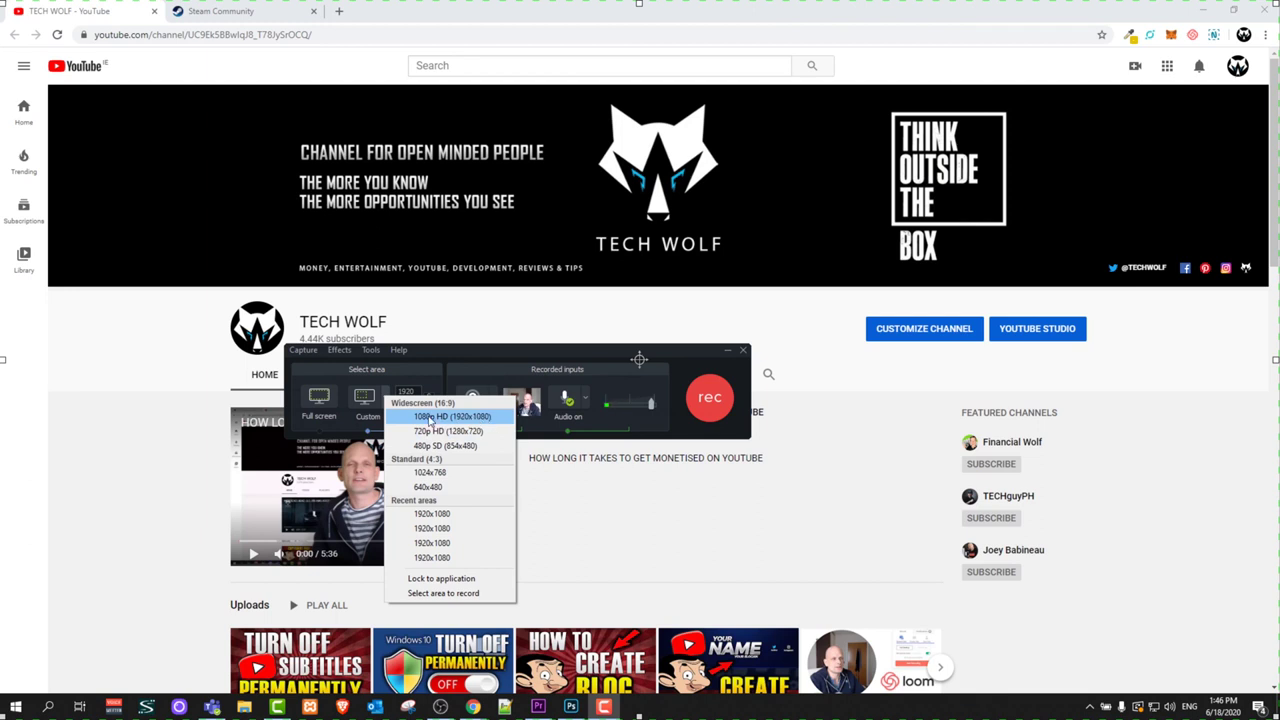
left_click(430, 421)
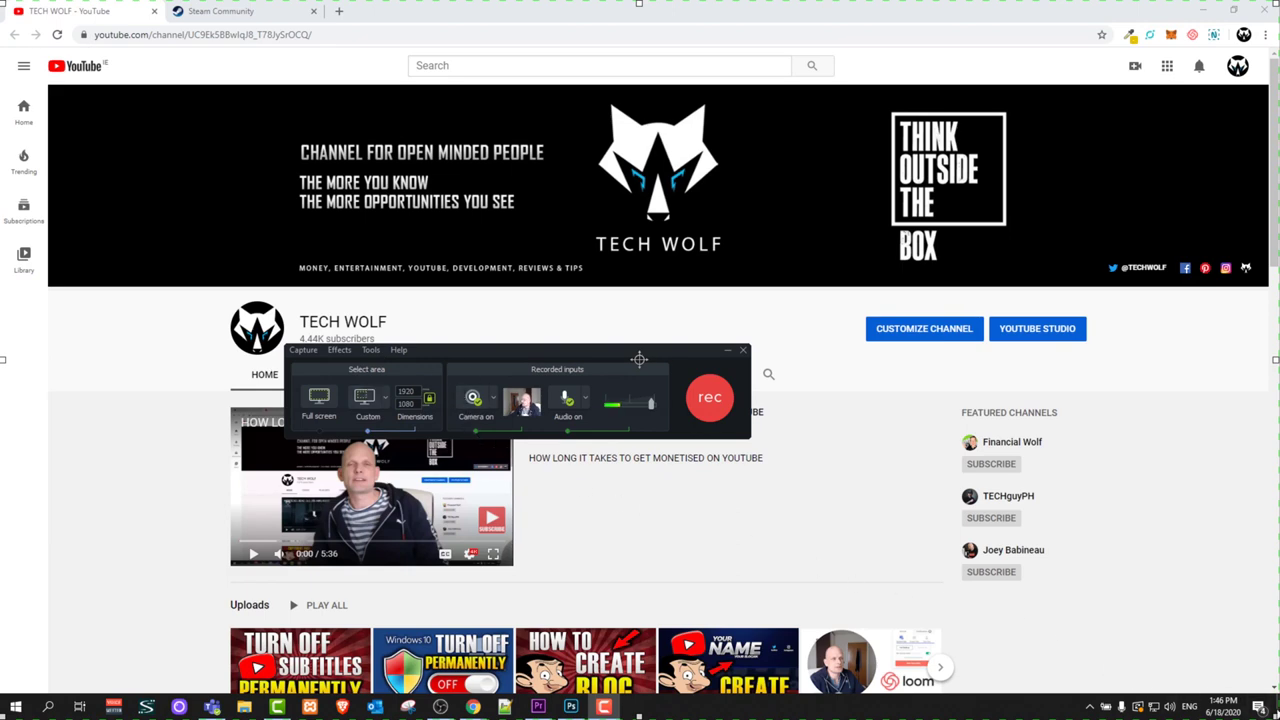
left_click_drag(1275, 715, 352, 395)
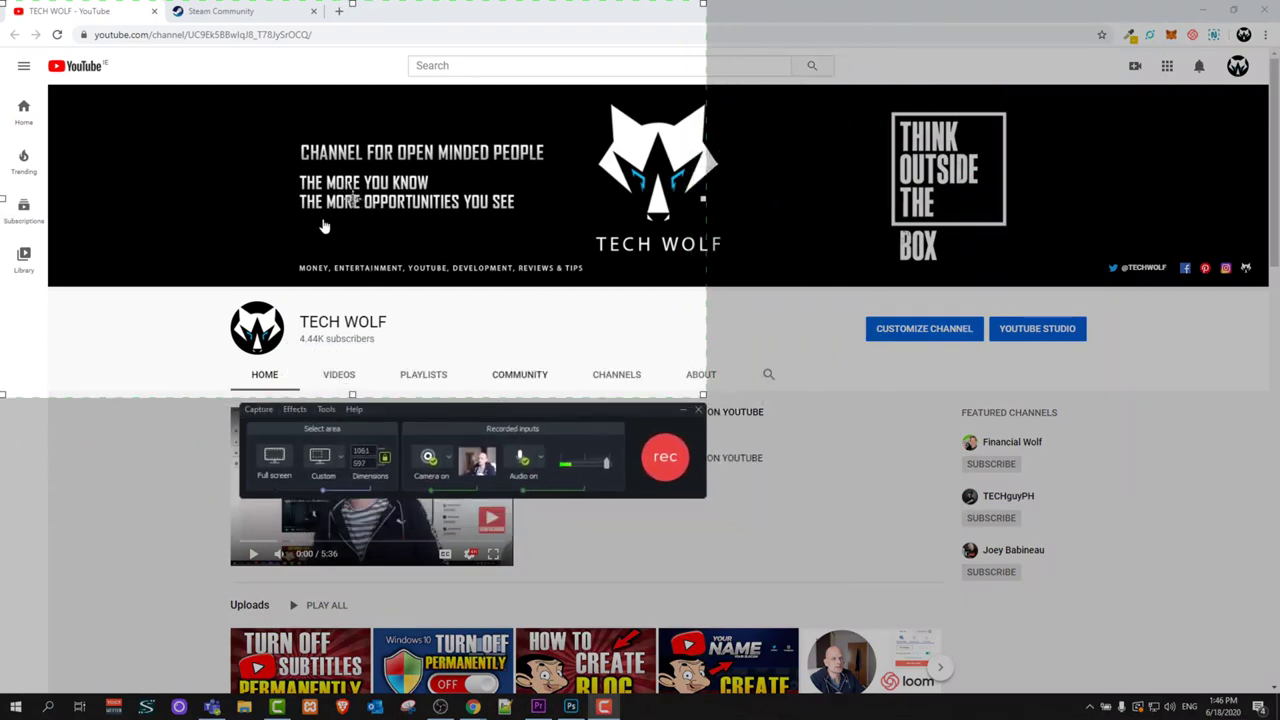
left_click_drag(350, 198, 711, 277)
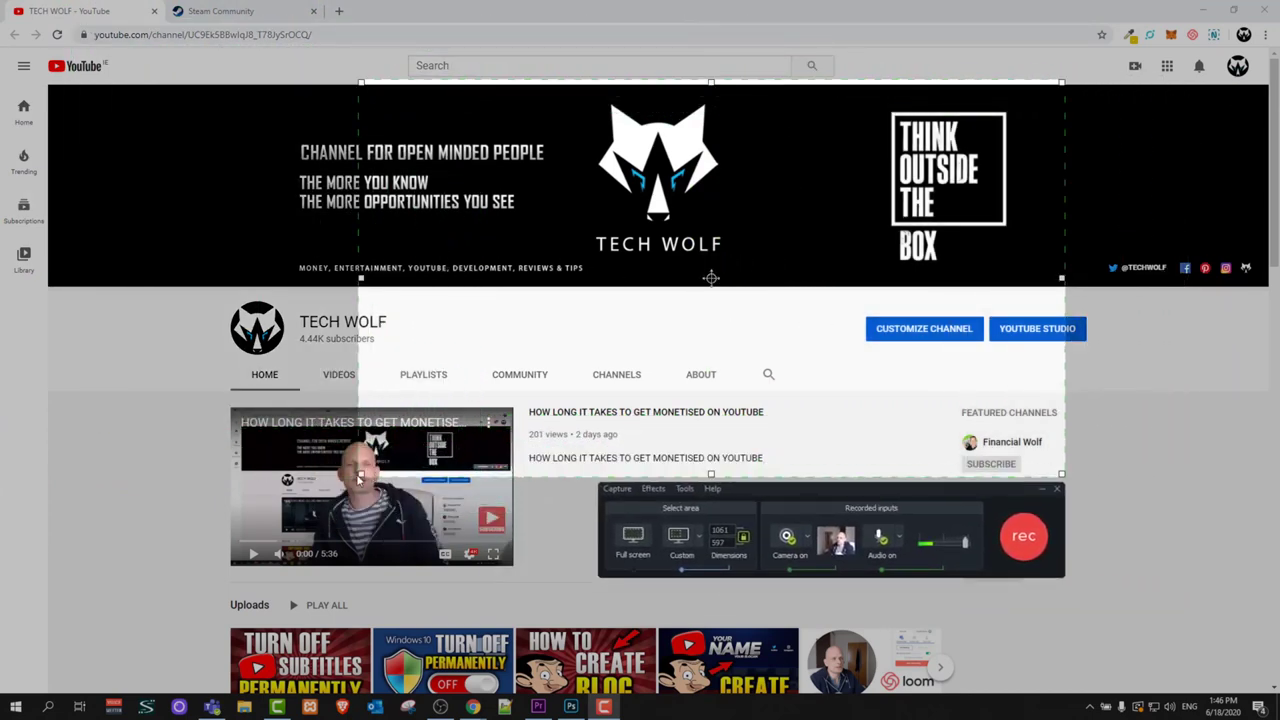
left_click_drag(360, 474, 284, 519)
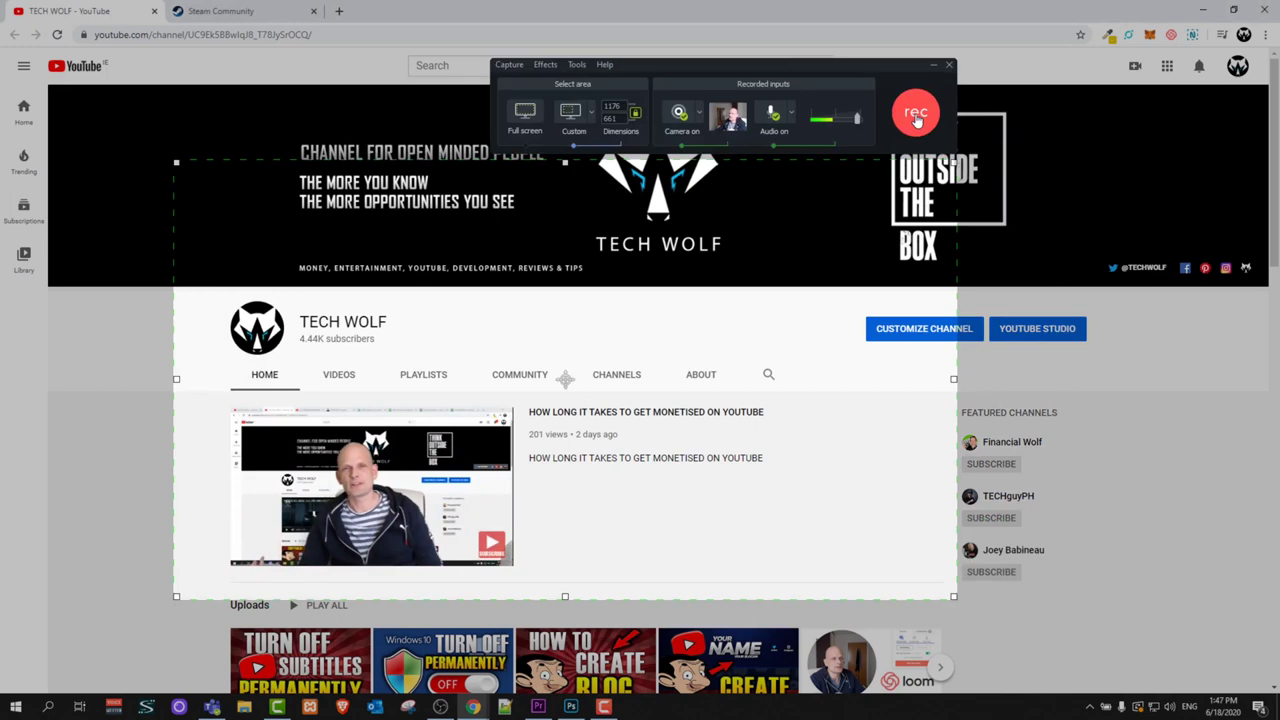
Record the selected area while scrolling the channel page down and back up, and stop the recording
left_click(916, 116)
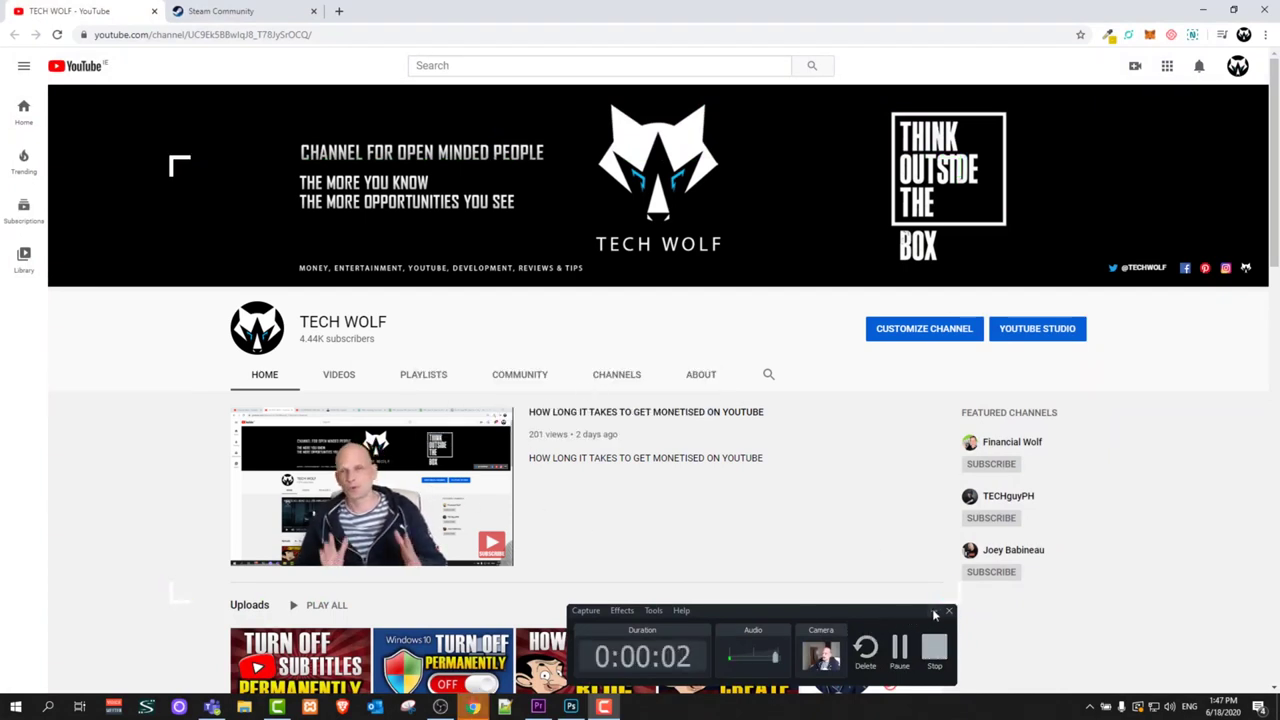
left_click(934, 612)
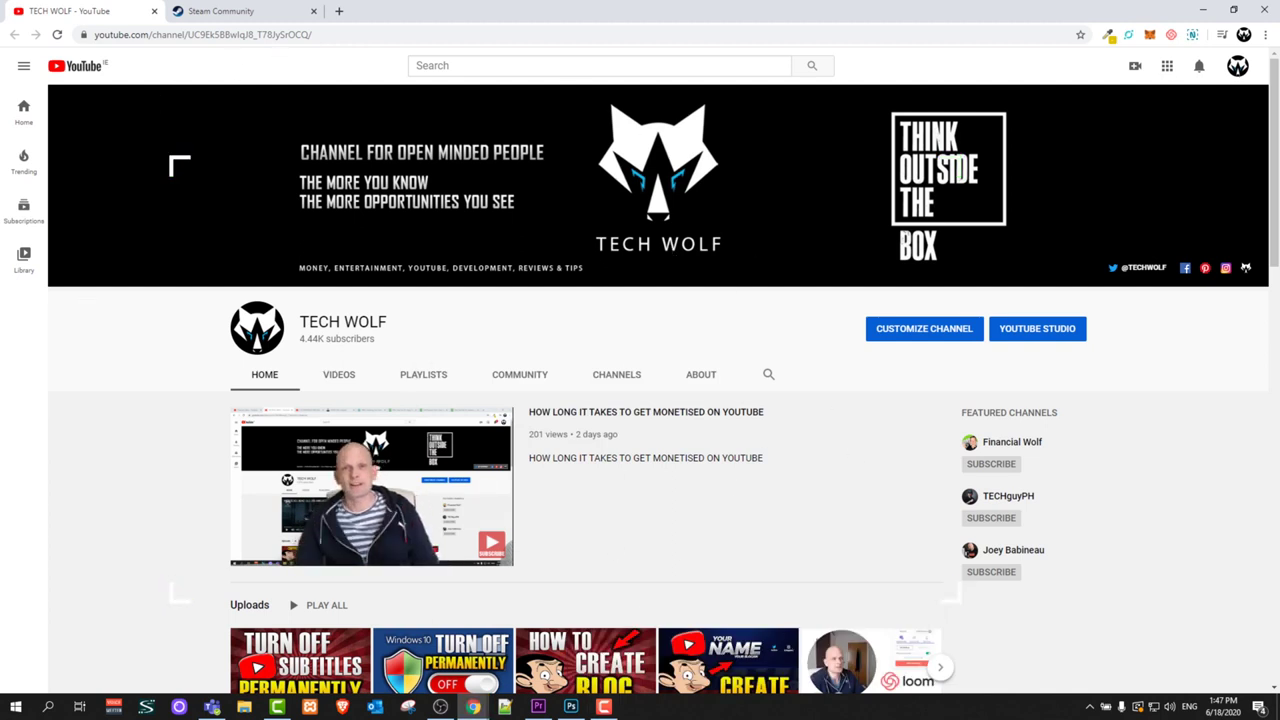
left_click(602, 709)
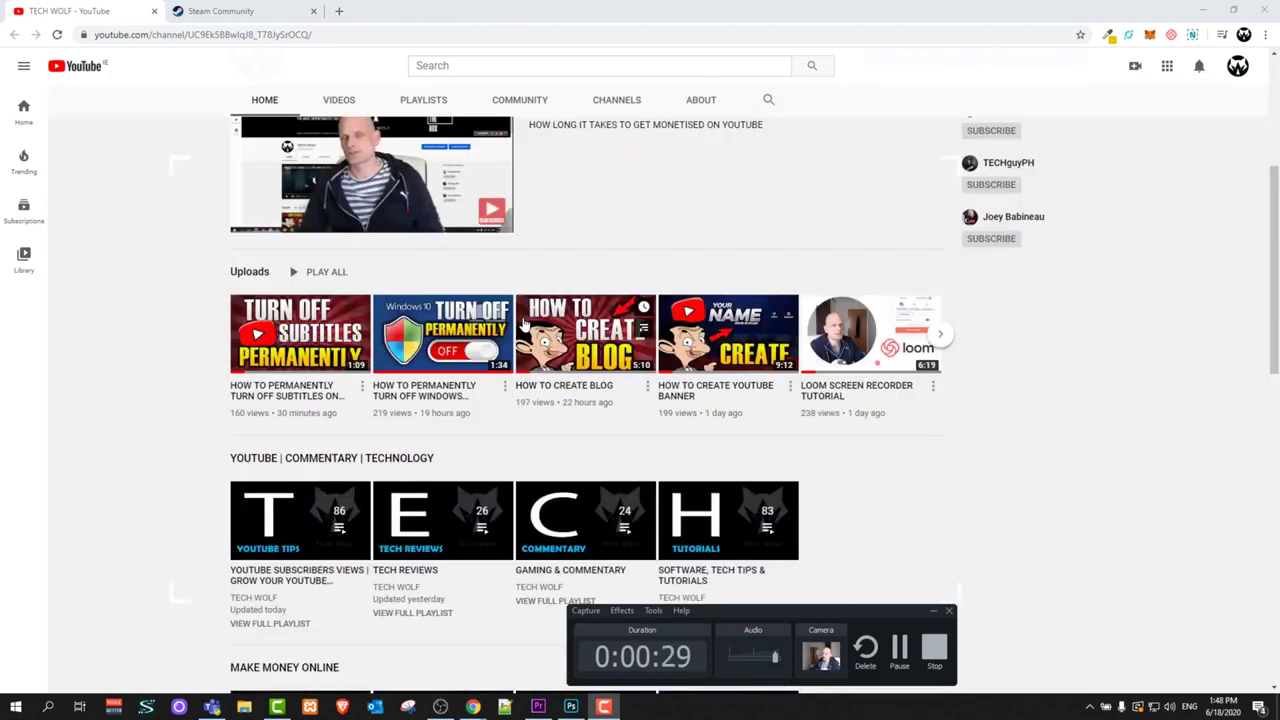
scroll(524, 322, "down", 4)
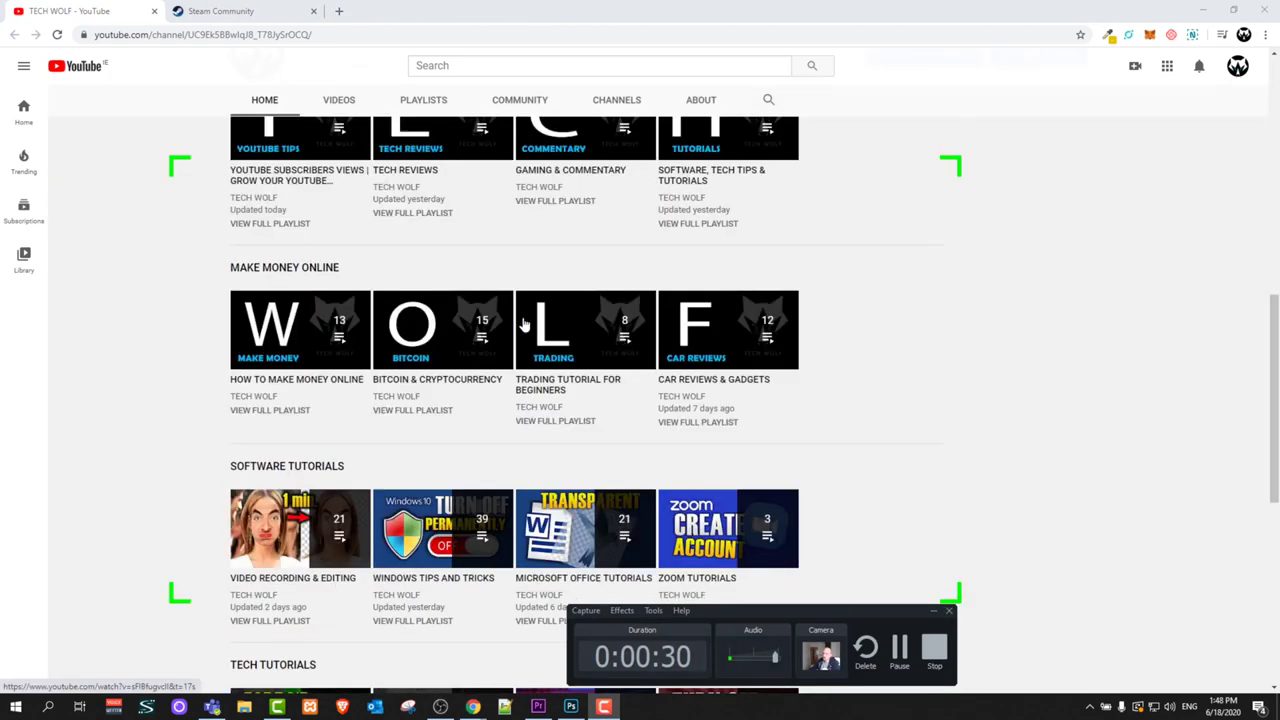
scroll(522, 325, "up", 3)
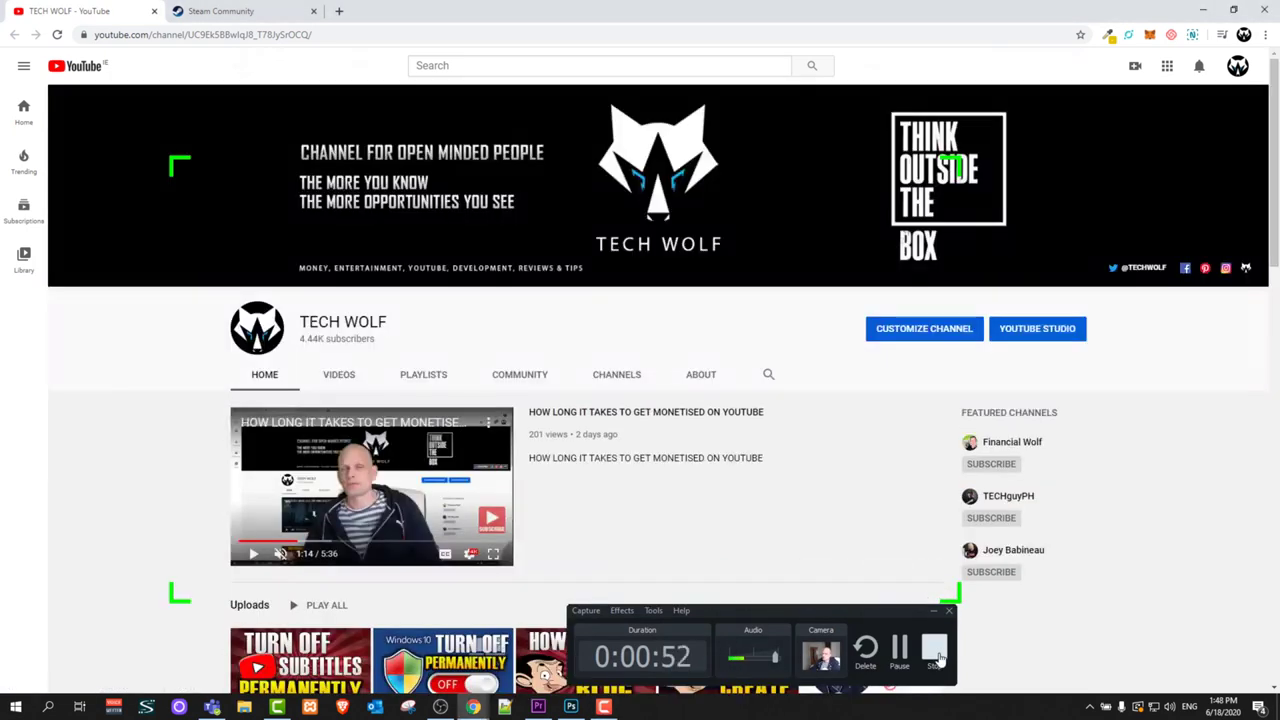
left_click(938, 655)
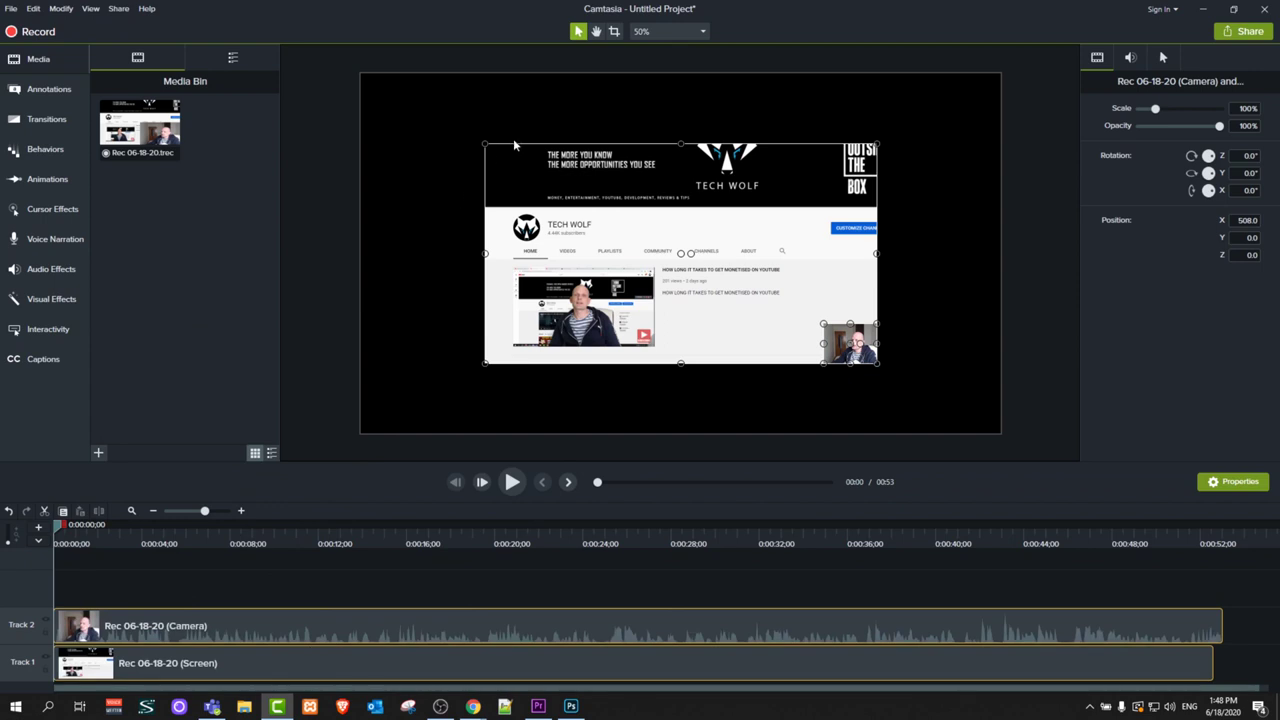
Align the screen and camera media with the canvas's upper-left corner, scale them to about 162.5% to fill the canvas, and preview
mouse_move(775, 166)
left_mouse_down()
mouse_move(843, 165)
mouse_move(758, 178)
left_mouse_up()
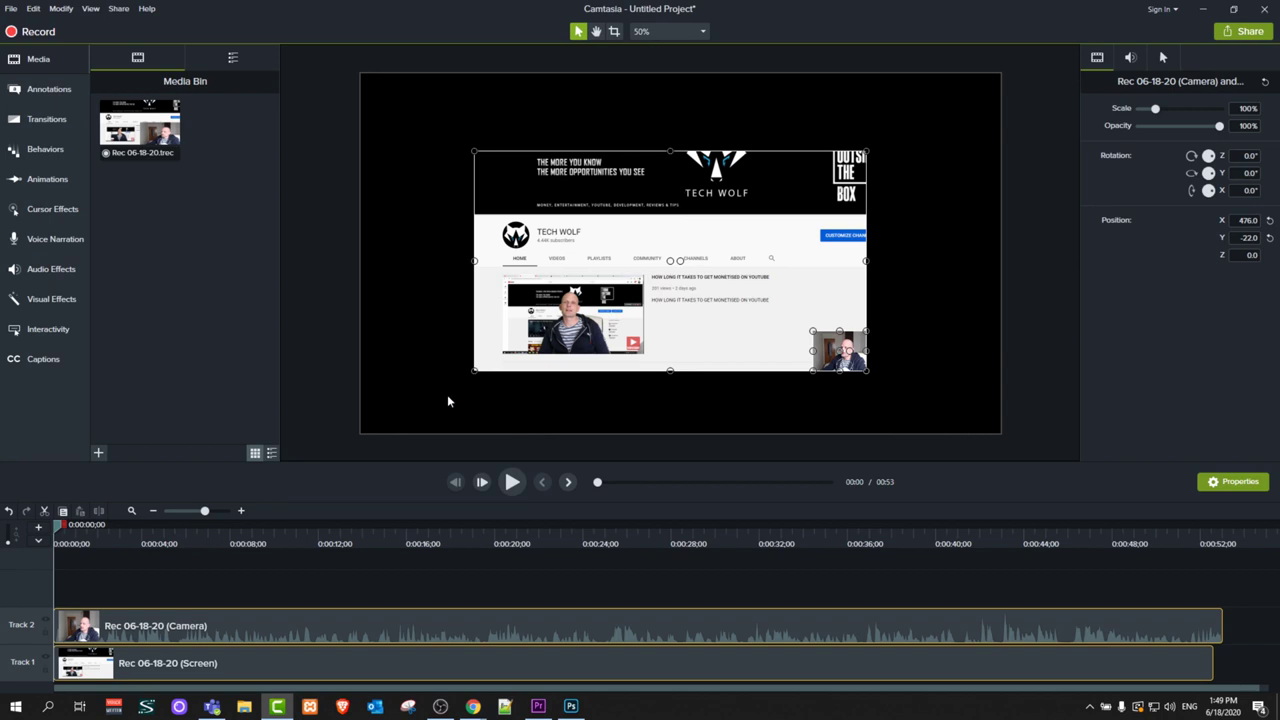
left_click_drag(646, 239, 531, 164)
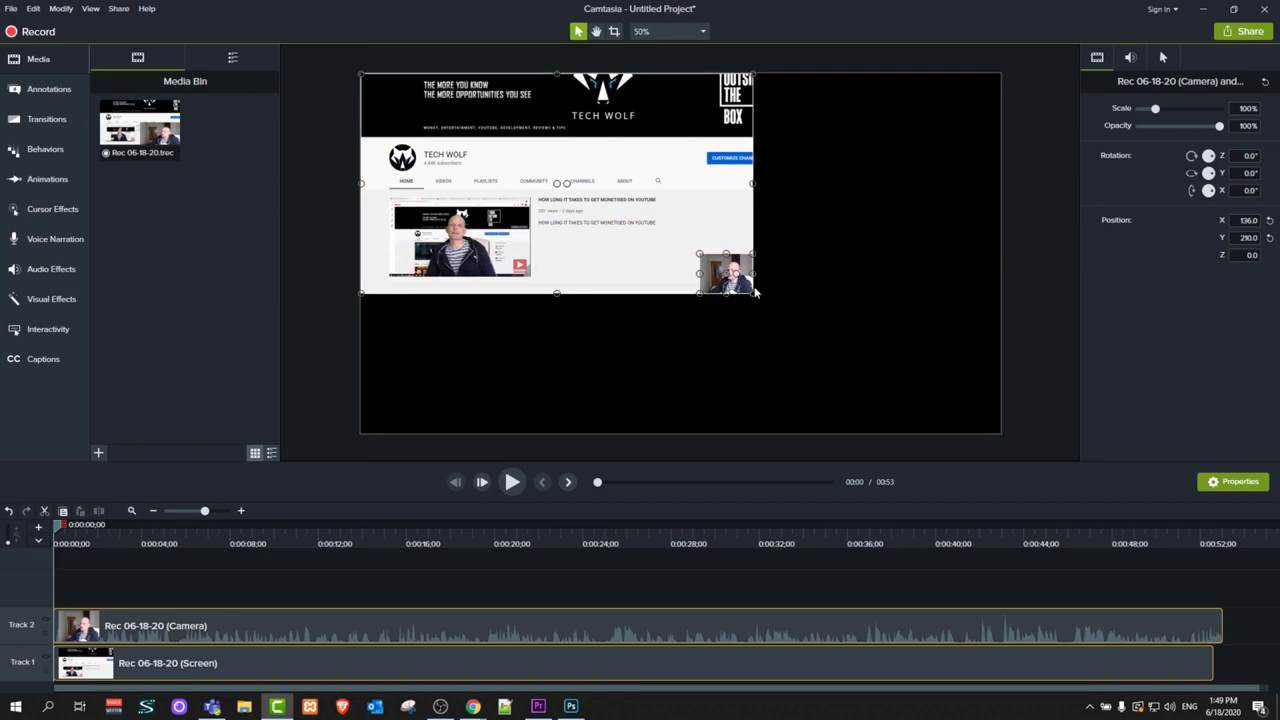
left_click_drag(755, 294, 998, 432)
left_click(512, 482)
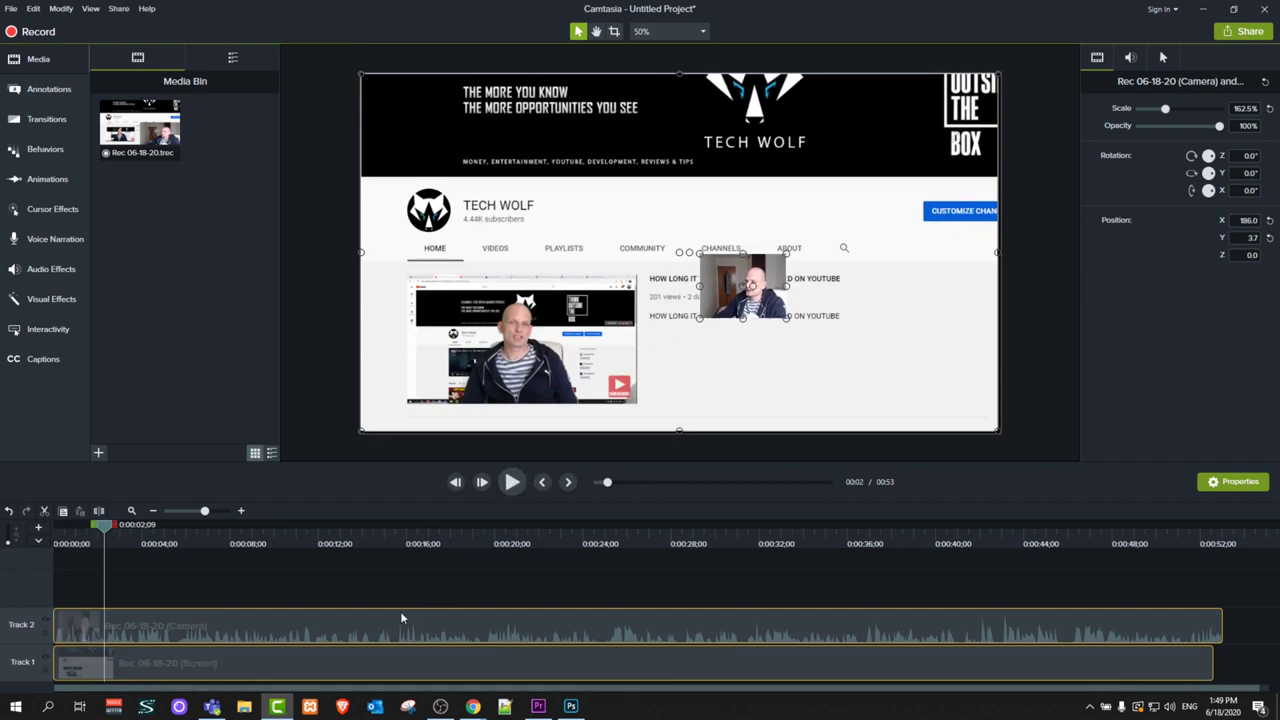
Shift the camera clip on Track 2 about 4 seconds later and return it to the start of the timeline
left_click(141, 624)
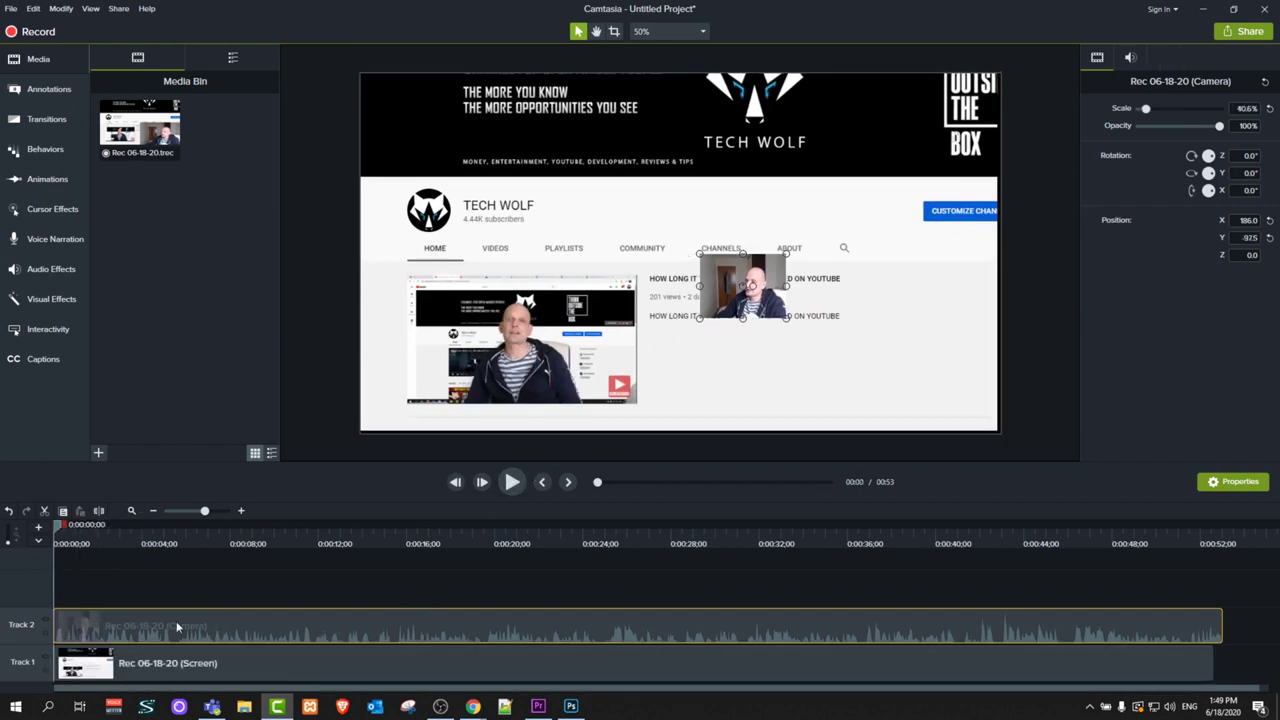
left_click_drag(141, 624, 230, 626)
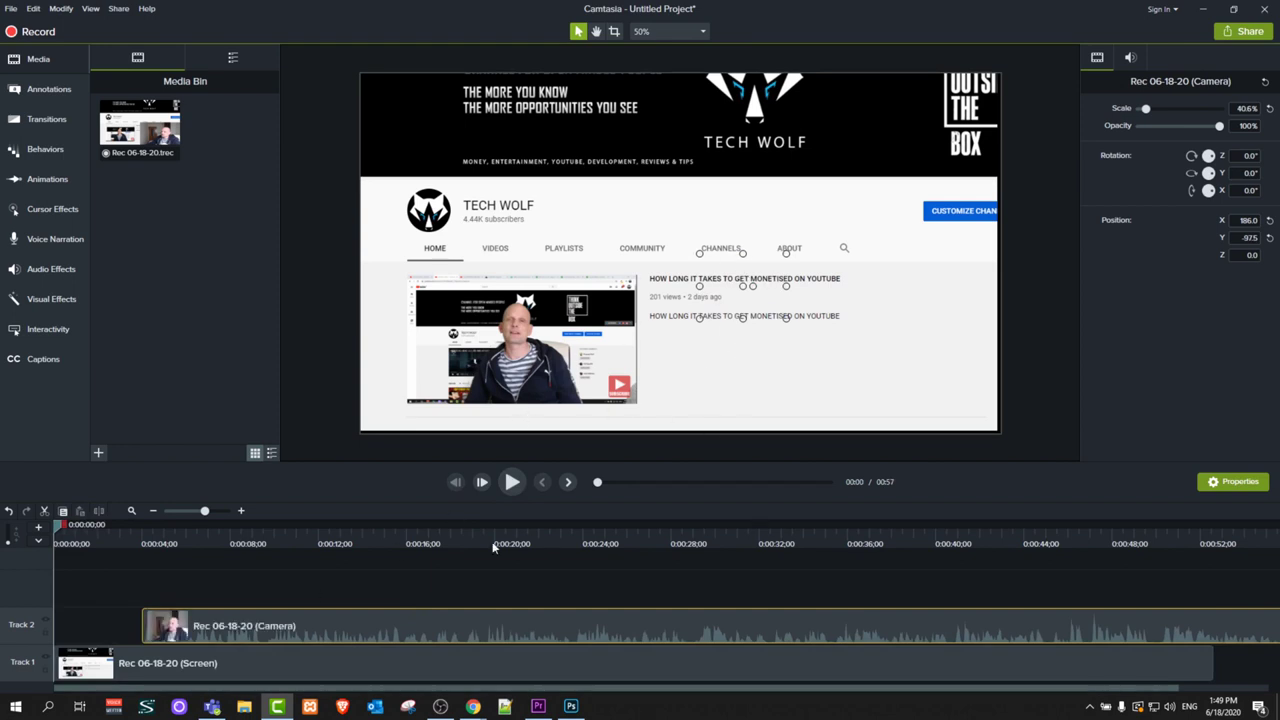
left_click(265, 630)
left_click_drag(317, 624, 214, 630)
Place the camera overlay in the canvas's lower-right corner and enlarge it to about 48.4% scale
left_click_drag(712, 296, 947, 406)
mouse_move(907, 366)
left_mouse_down()
mouse_move(826, 290)
mouse_move(791, 278)
mouse_move(893, 358)
left_mouse_up()
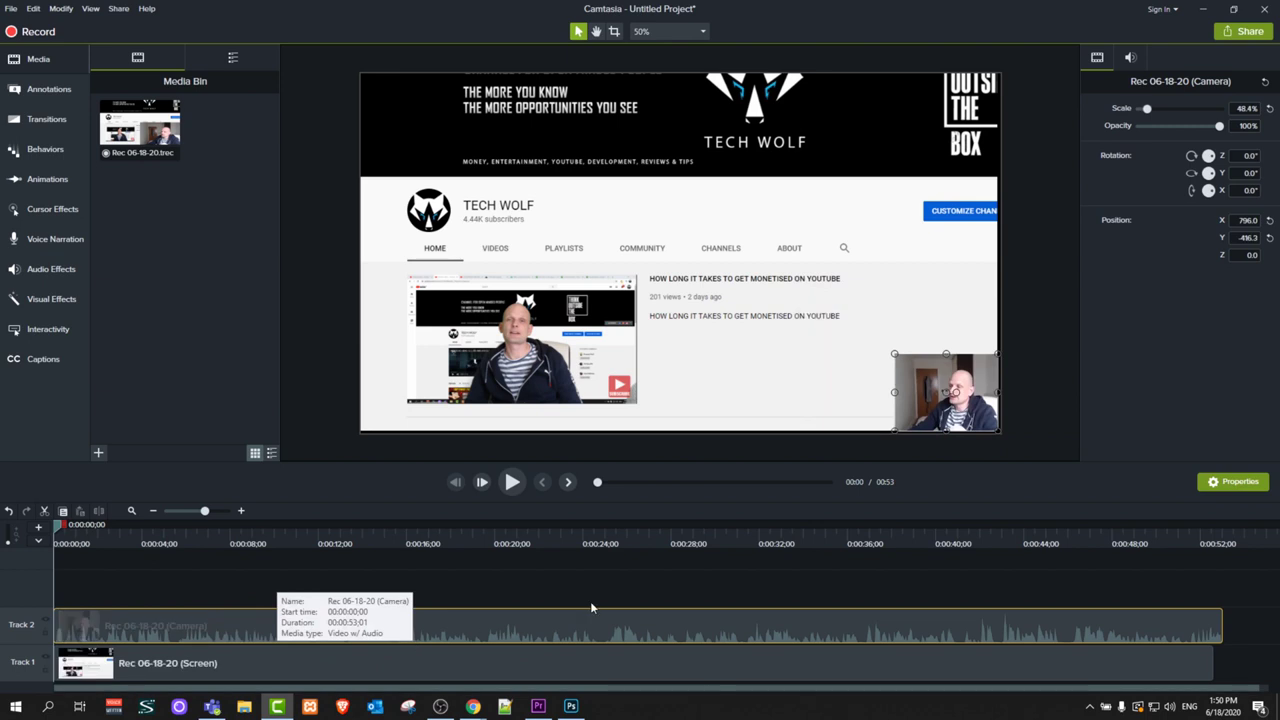
mouse_move(909, 376)
left_mouse_down()
mouse_move(850, 361)
mouse_move(820, 330)
mouse_move(825, 318)
mouse_move(905, 383)
left_mouse_up()
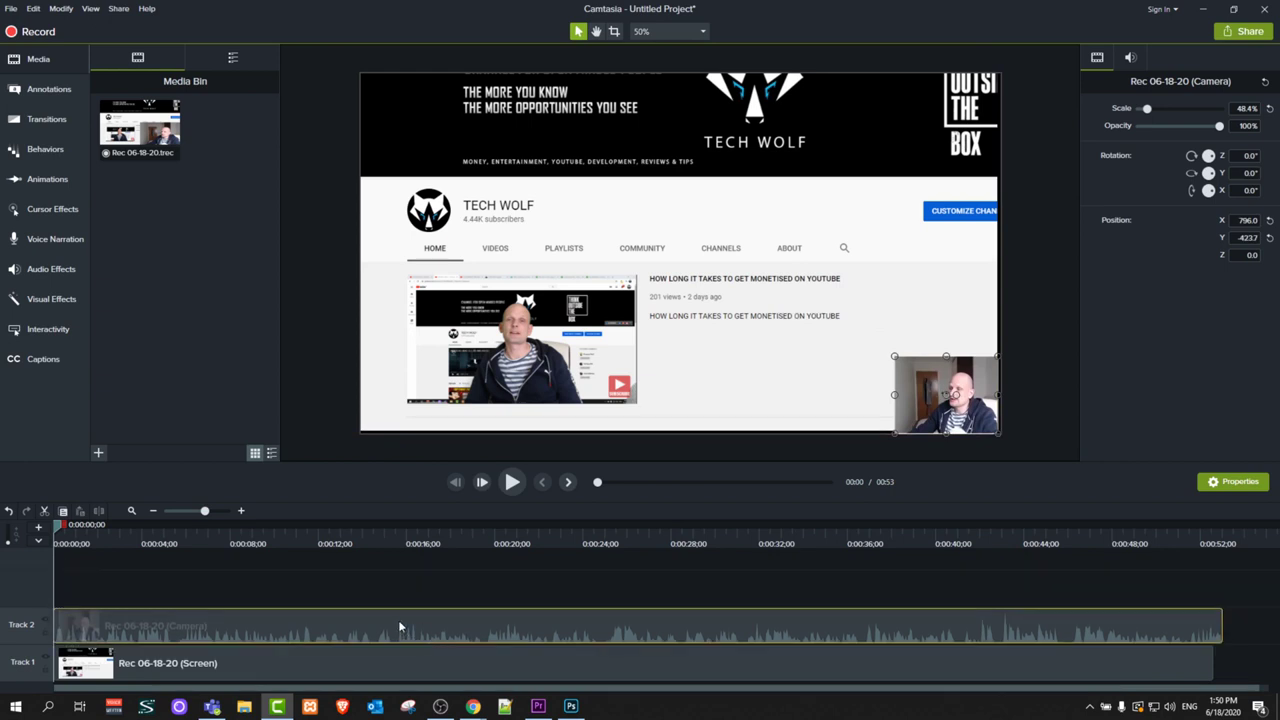
Separate the camera clip's audio from its video on Track 2 and delete the video part
right_click(358, 627)
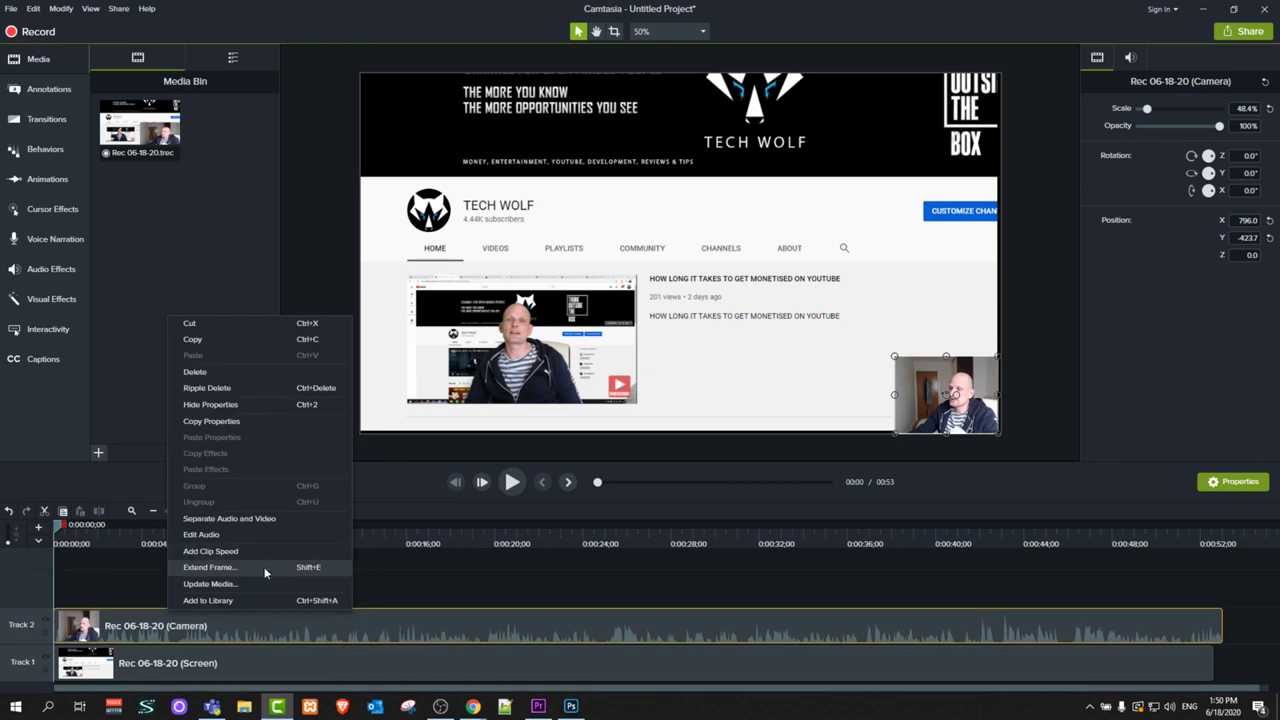
left_click(242, 521)
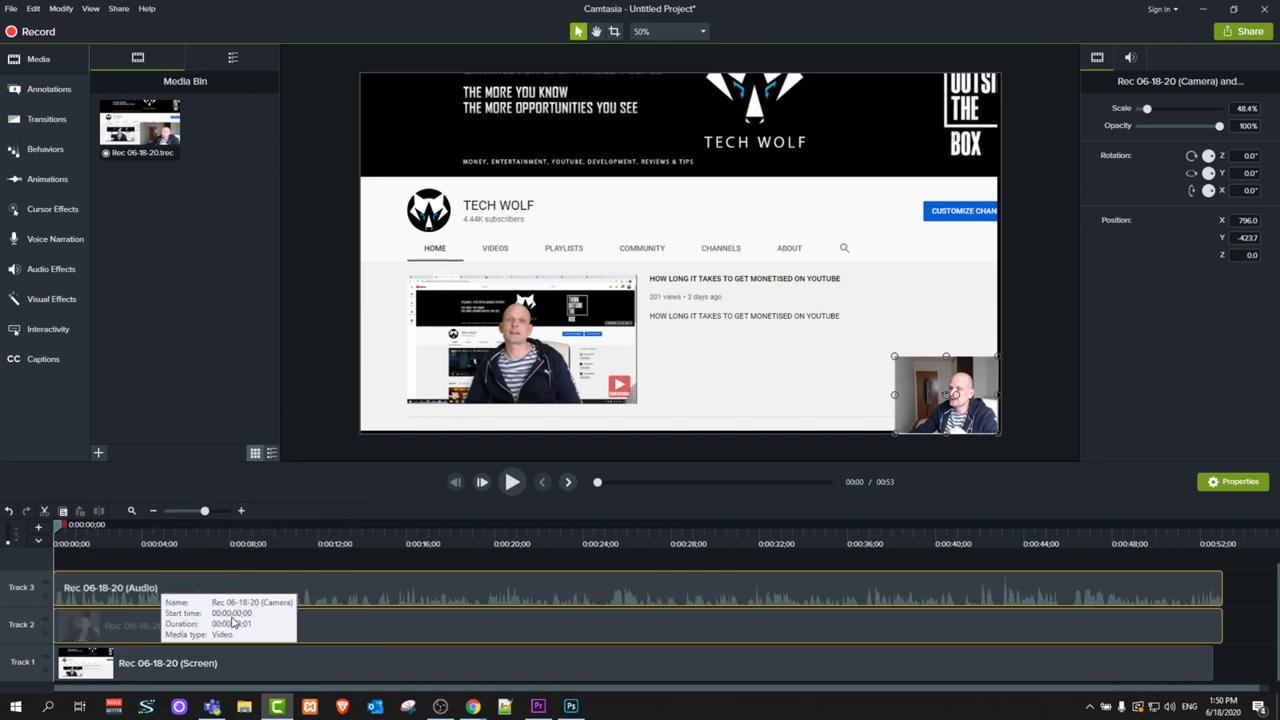
left_click_drag(313, 625, 411, 626)
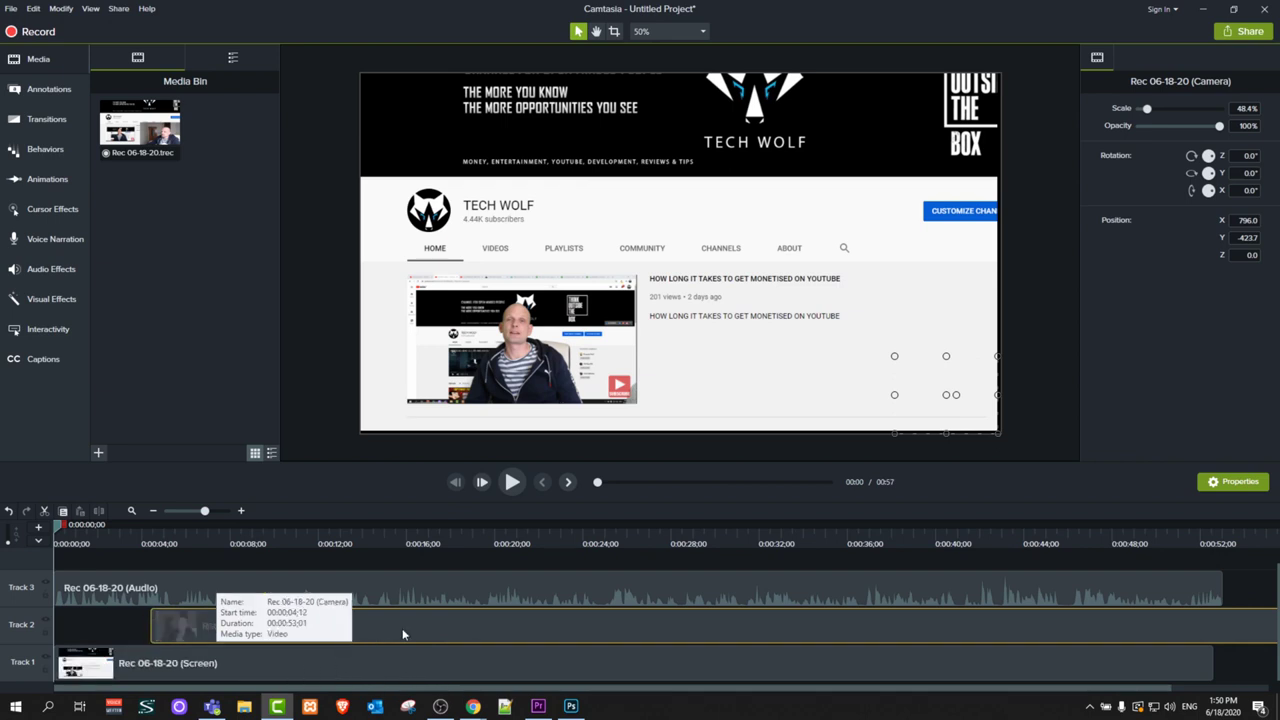
key("Delete")
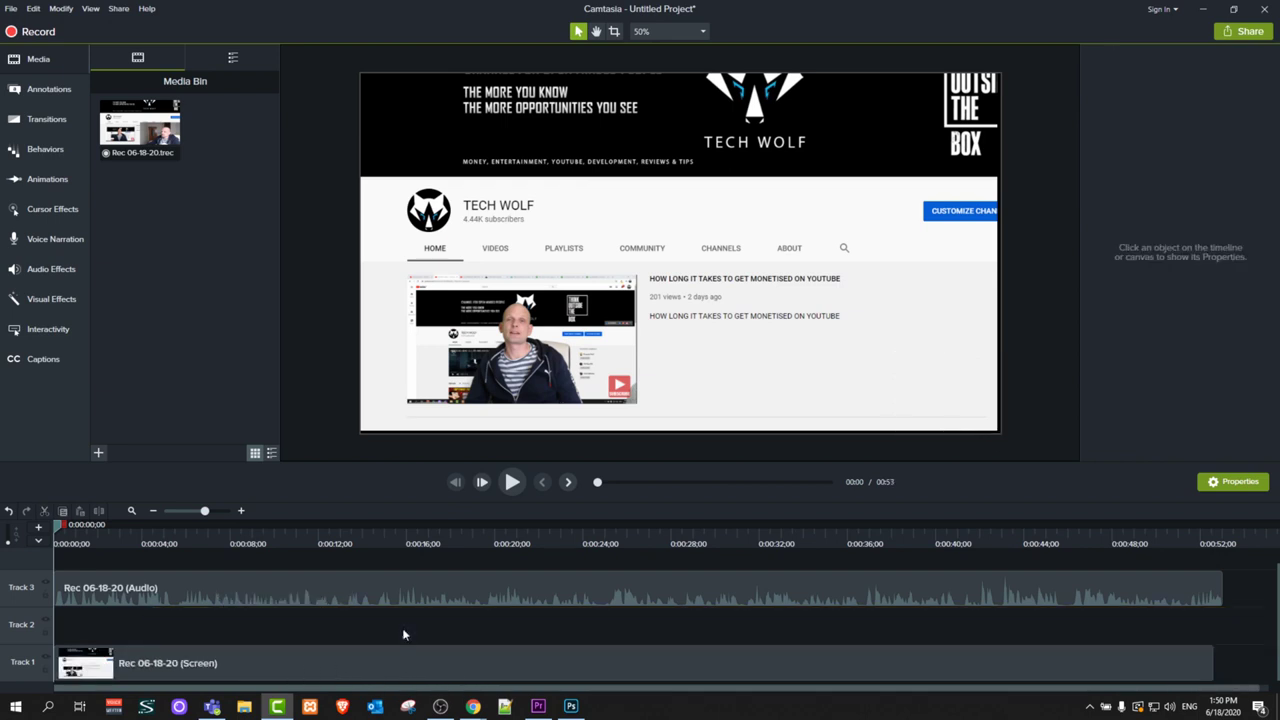
Move the screen clip from Track 1 to Track 2 and slightly raise the volume of the audio clip on Track 3
left_click_drag(342, 662, 299, 615)
left_click(510, 483)
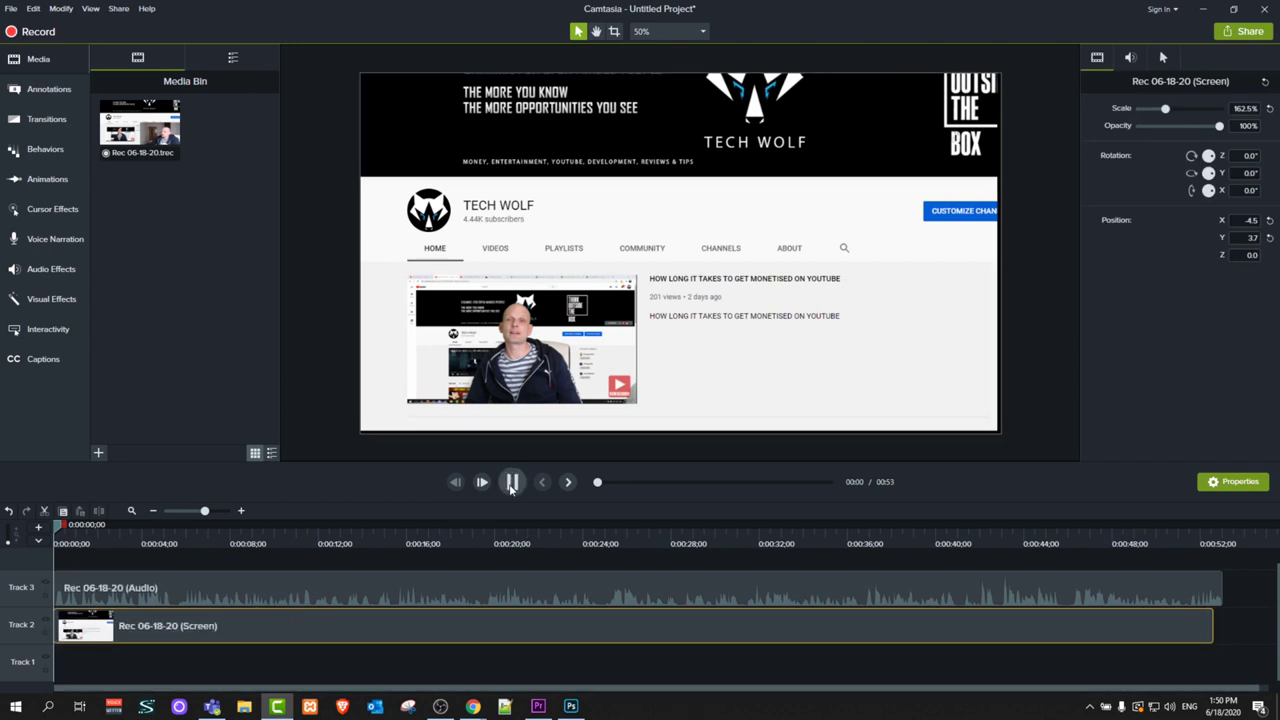
left_click(205, 600)
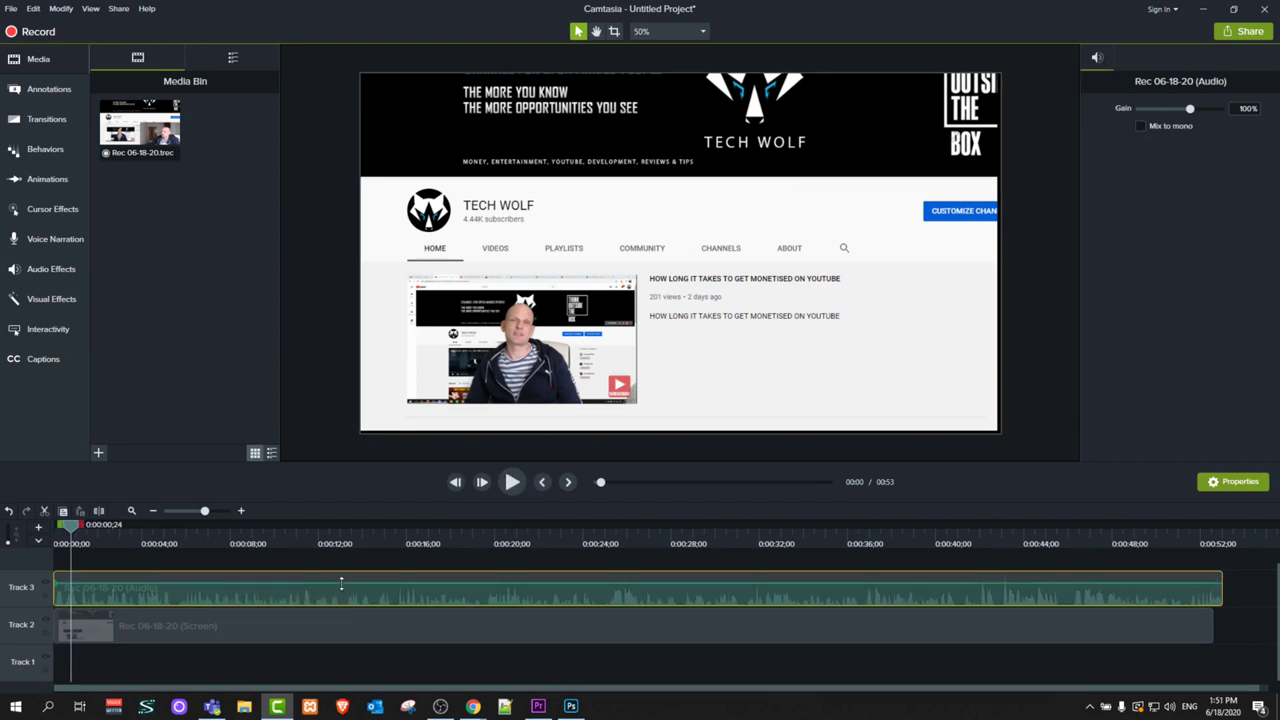
mouse_move(341, 584)
left_mouse_down()
mouse_move(340, 603)
mouse_move(341, 580)
left_mouse_up()
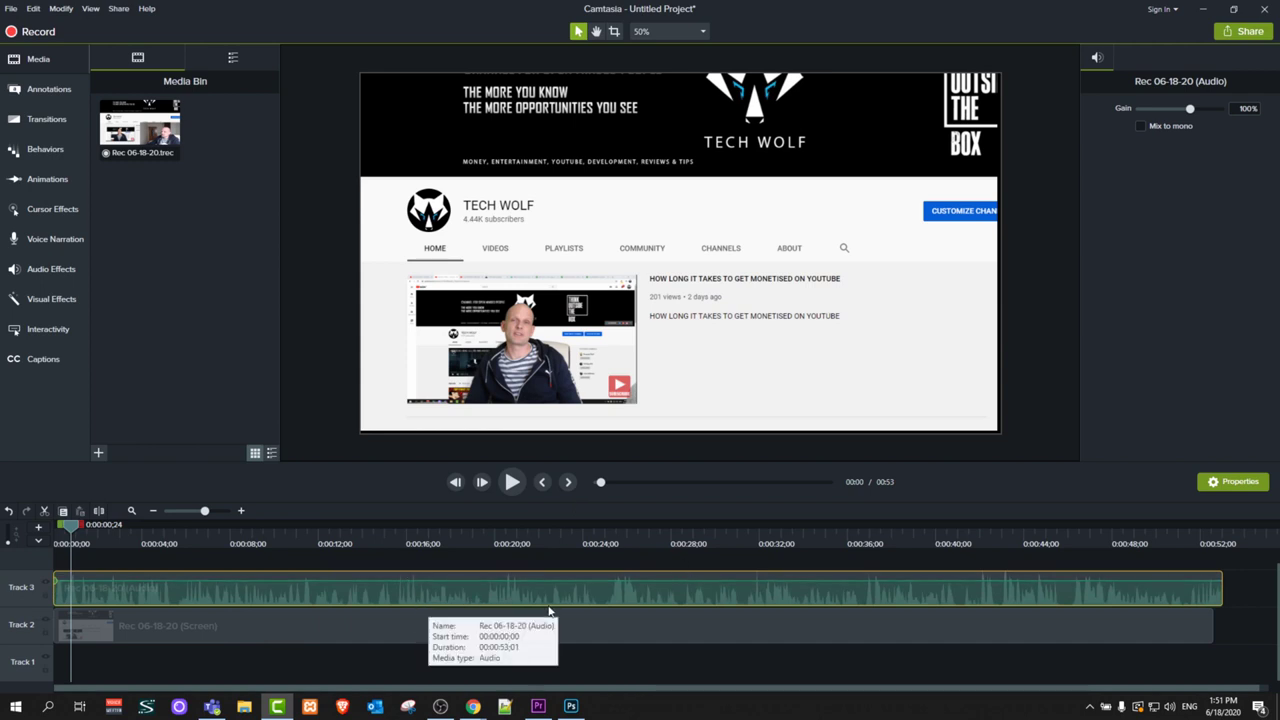
Cut the section from 0:00:14;18 to 0:00:15;15 out of the audio and screen clips and close the gap
left_click_drag(80, 527, 531, 538)
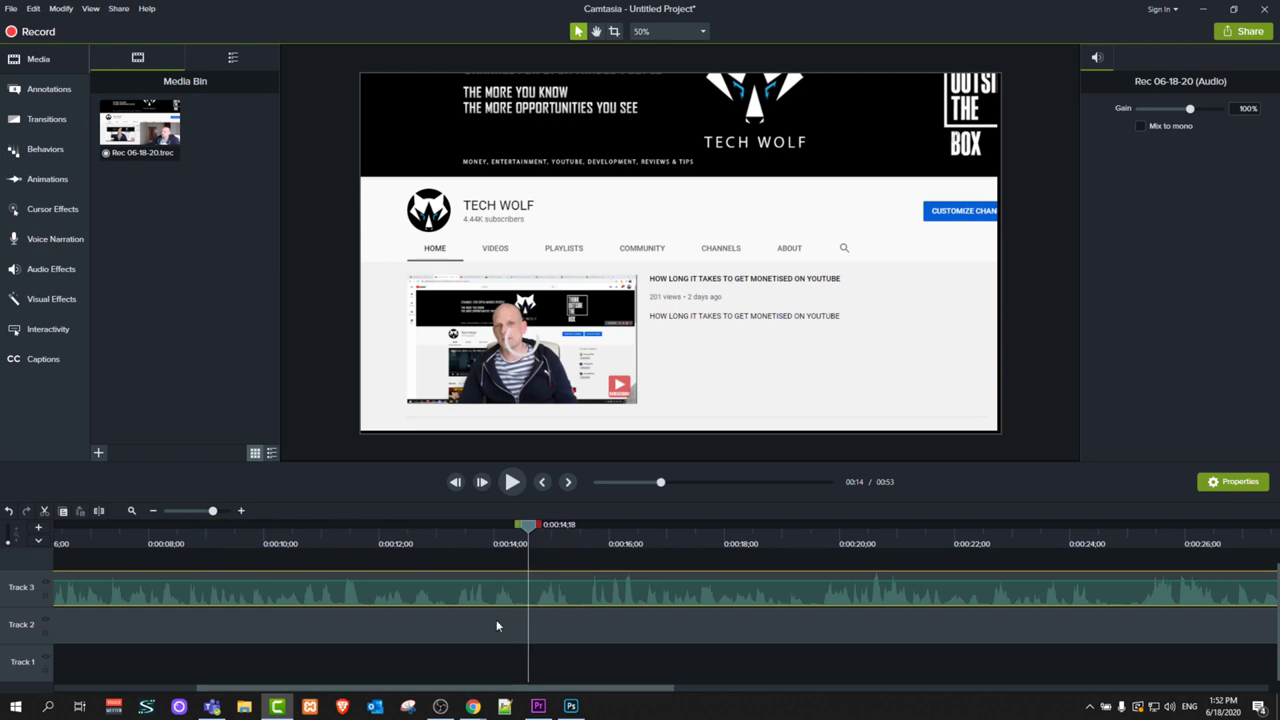
left_click(99, 512)
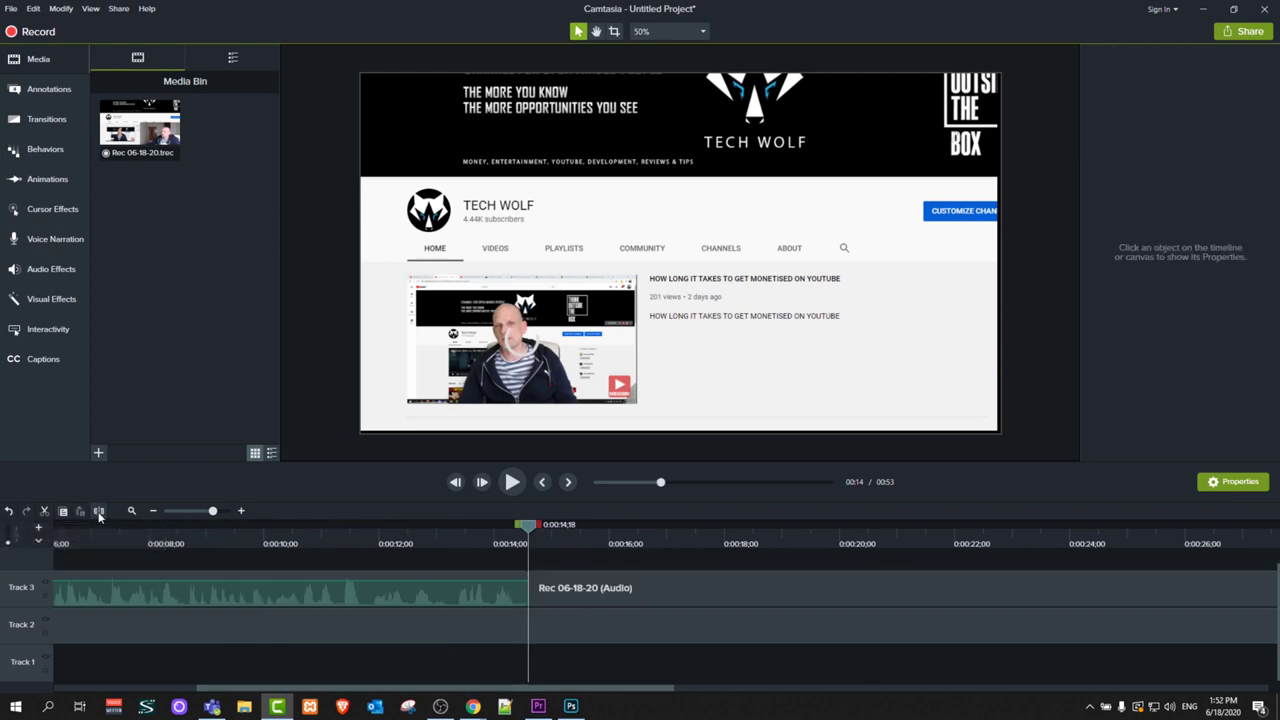
left_click_drag(531, 530, 584, 543)
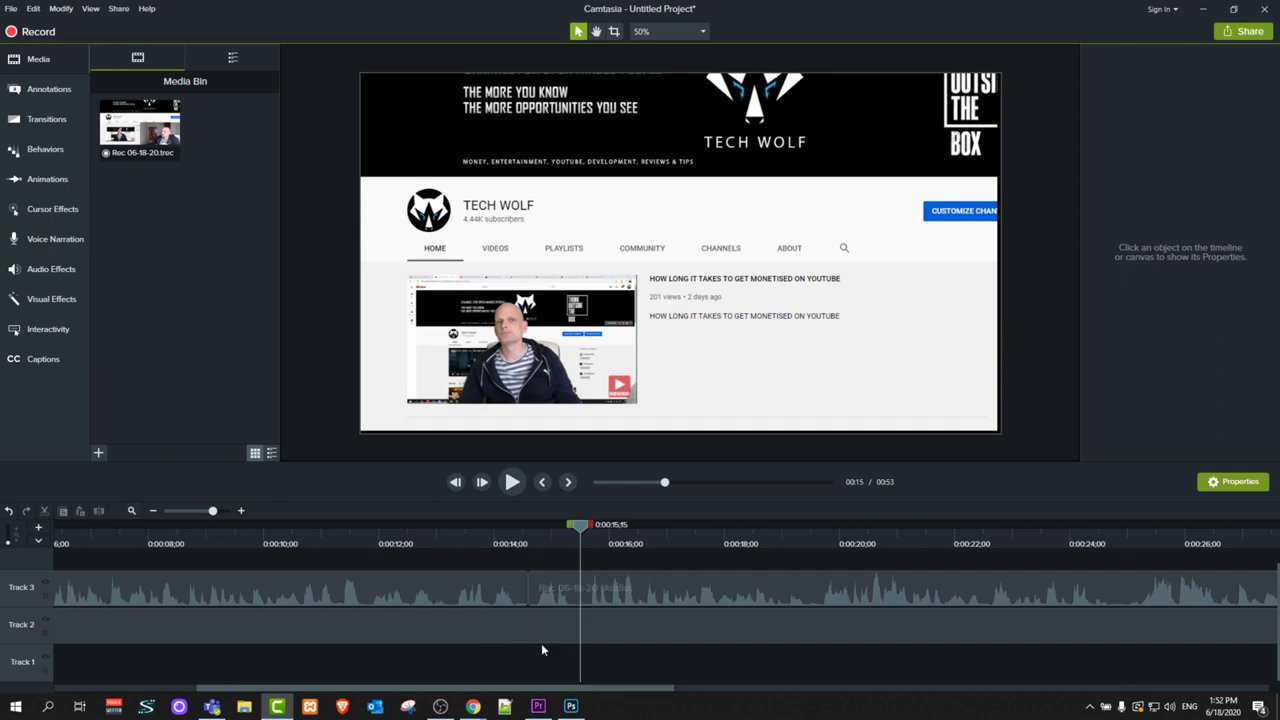
left_click_drag(553, 576, 558, 629)
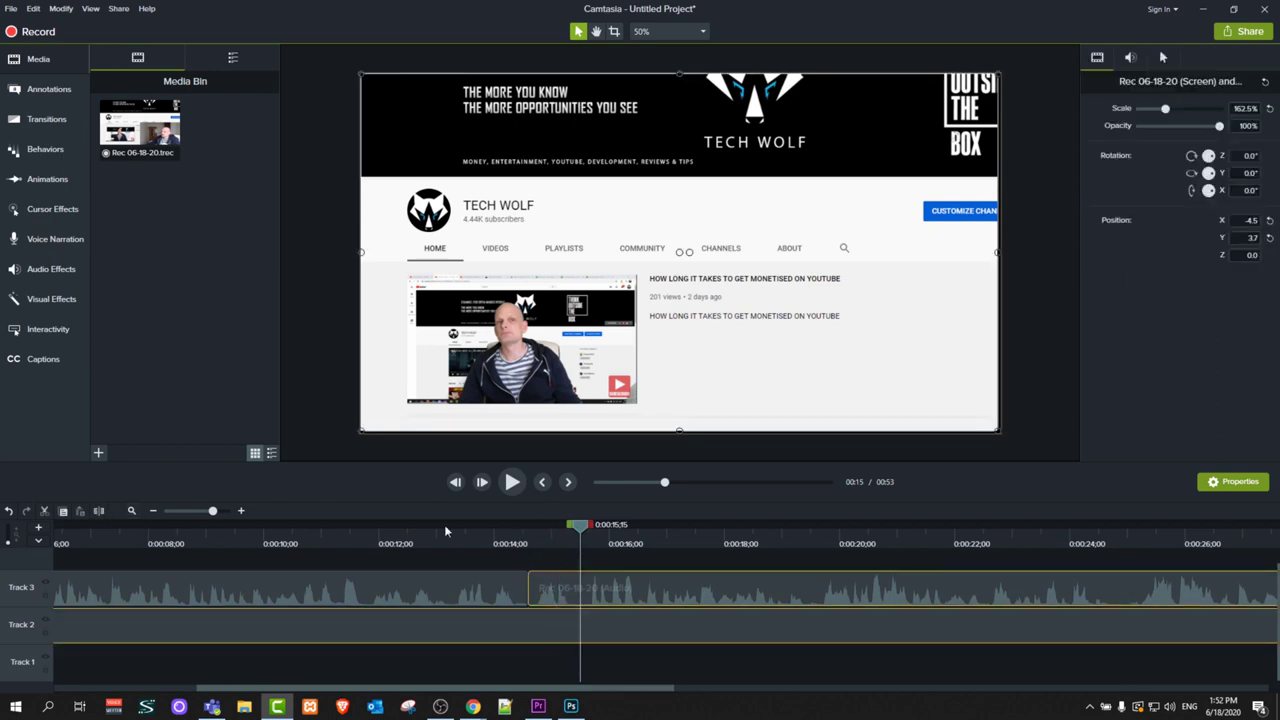
left_click(98, 511)
left_click(562, 602)
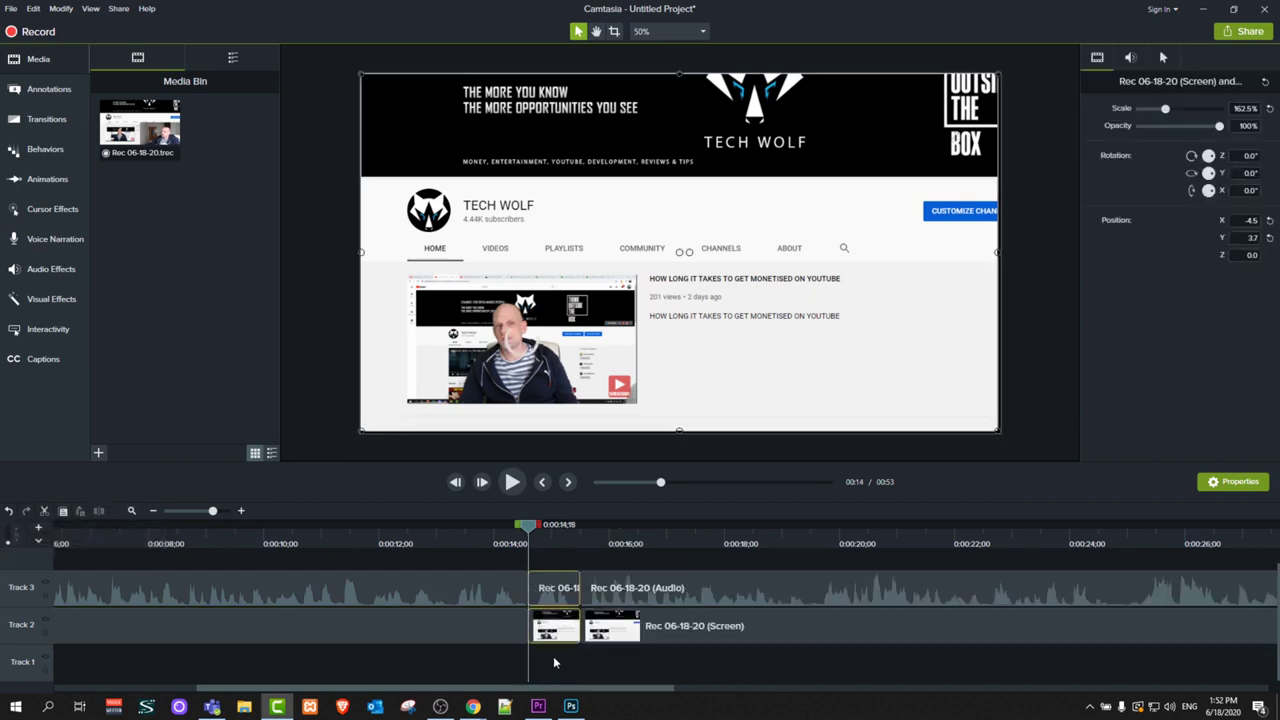
key("Delete")
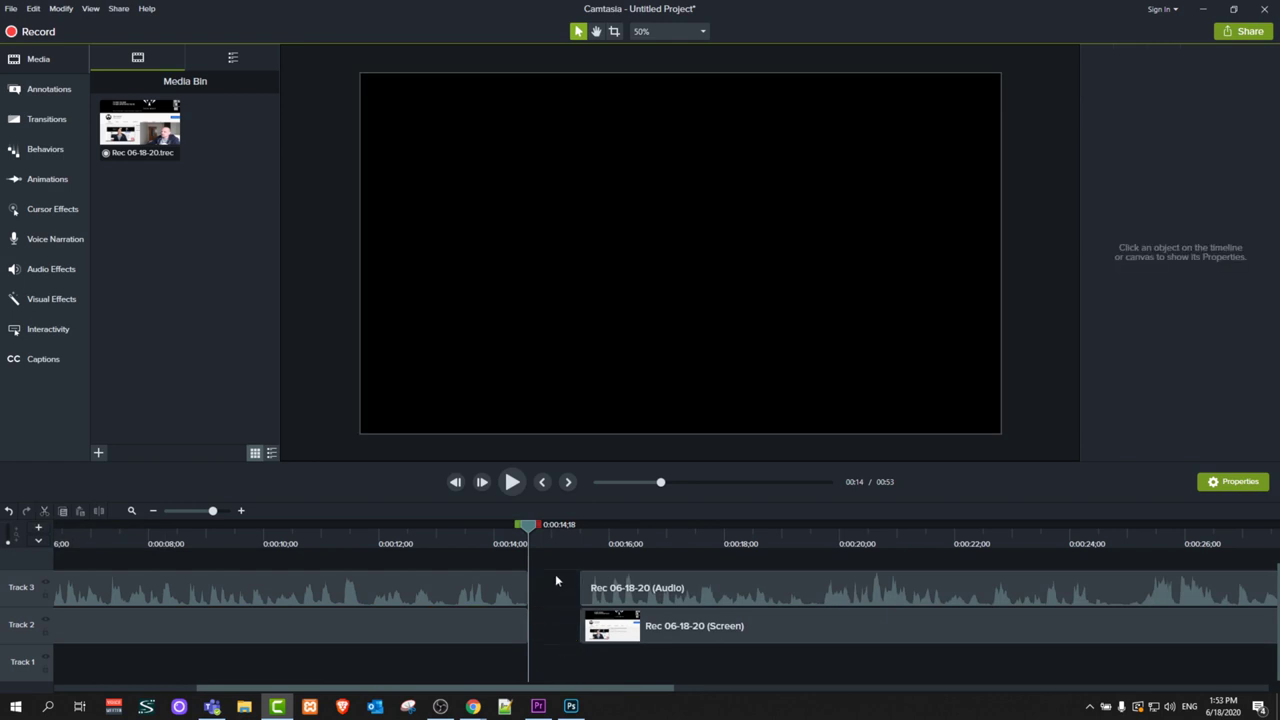
left_click_drag(555, 580, 570, 626)
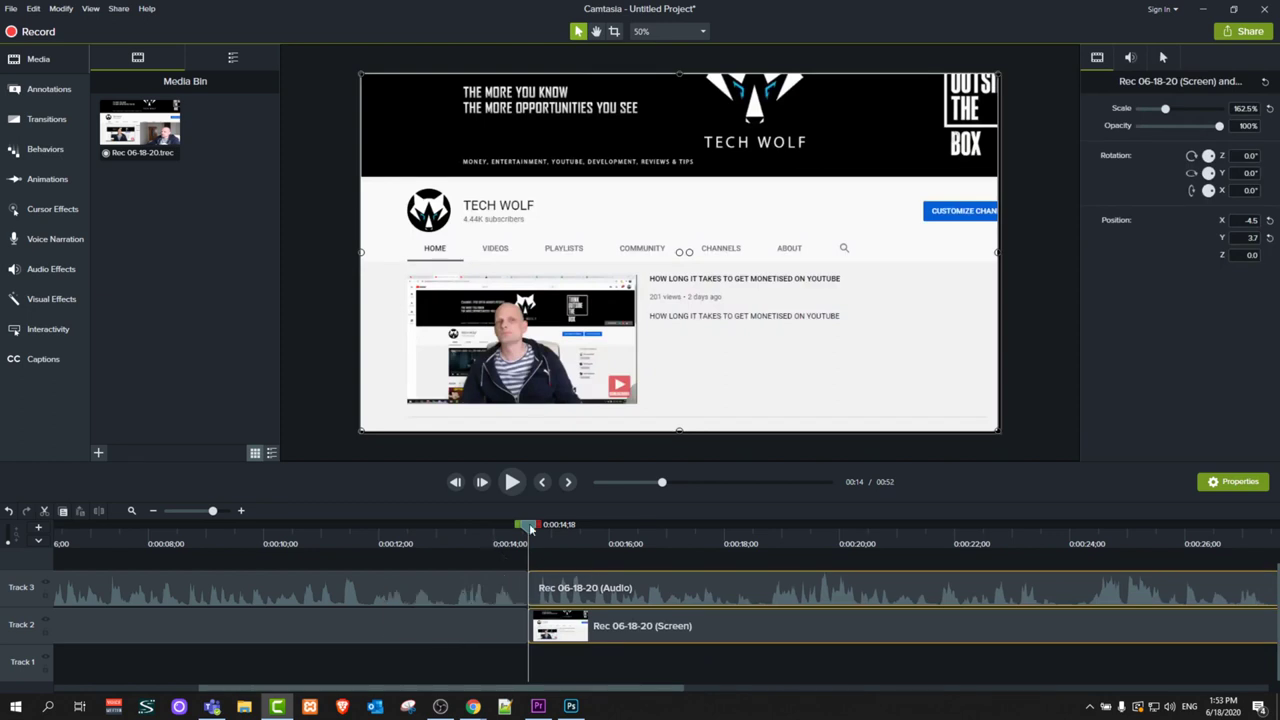
Select the timeline range from 0:00:08;19 to 0:00:11;22 and delete it from the audio and screen tracks
left_click_drag(530, 528, 185, 546)
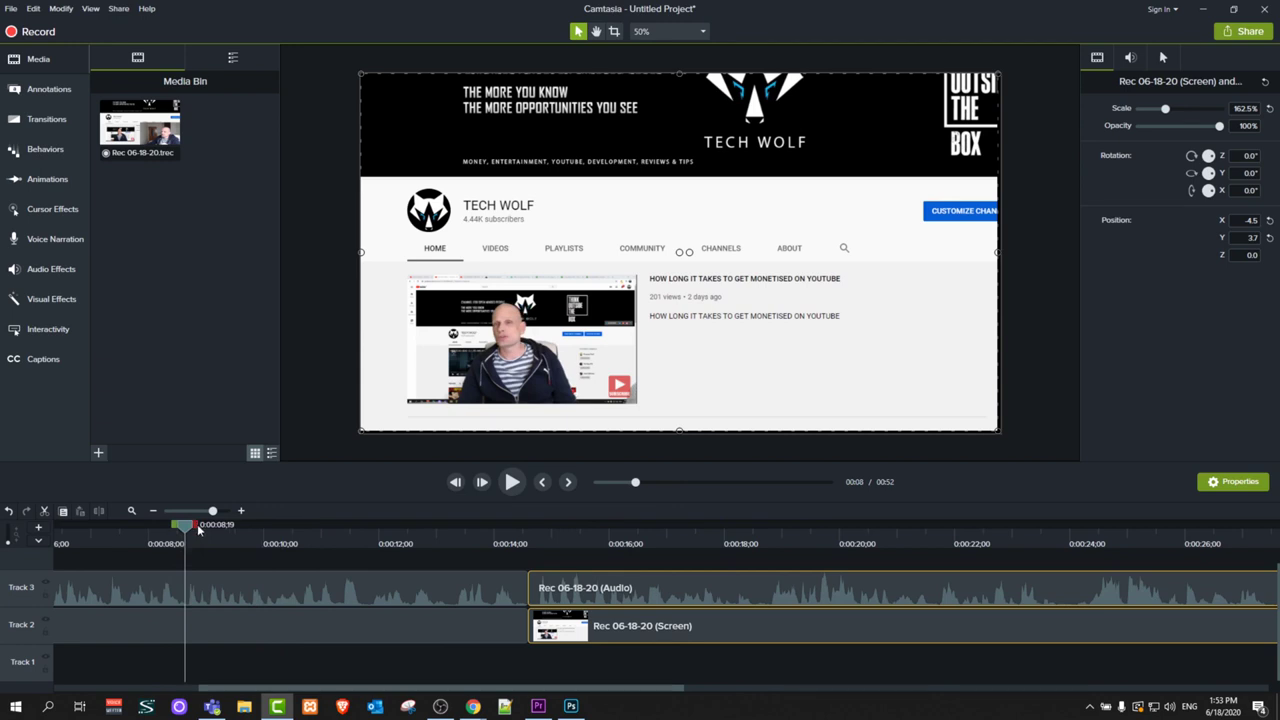
mouse_move(198, 530)
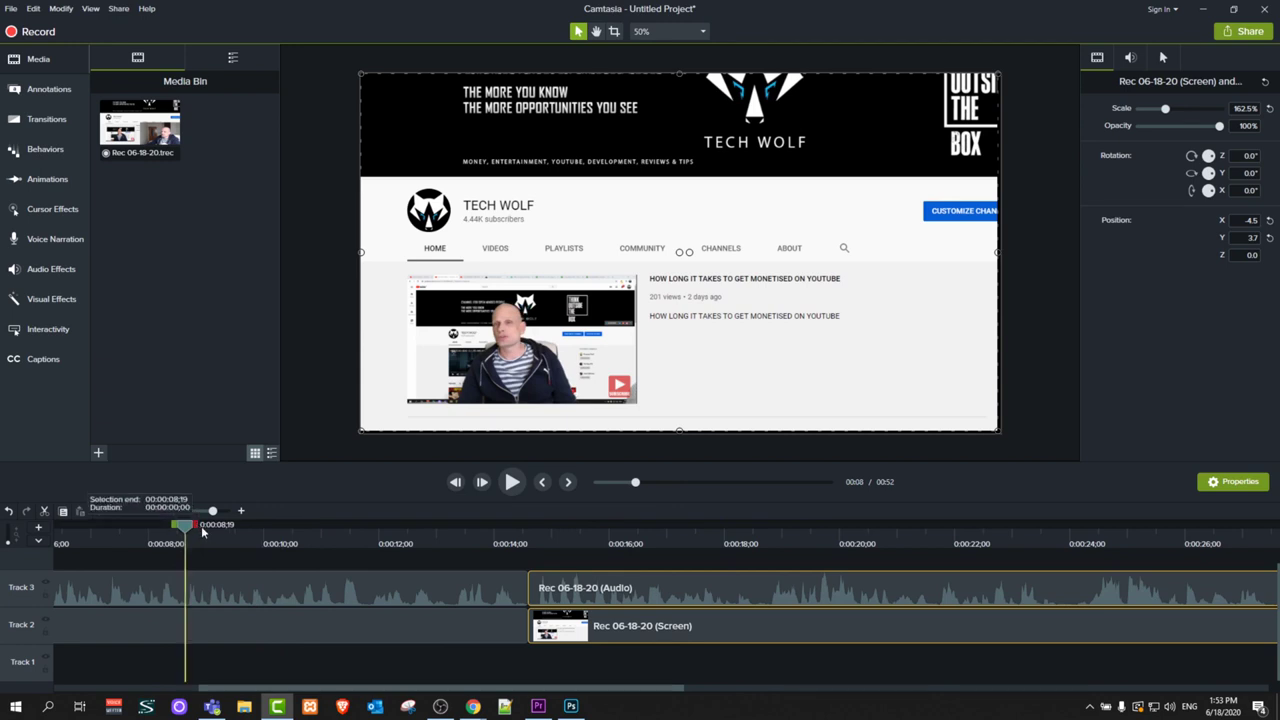
left_click_drag(215, 533, 373, 552)
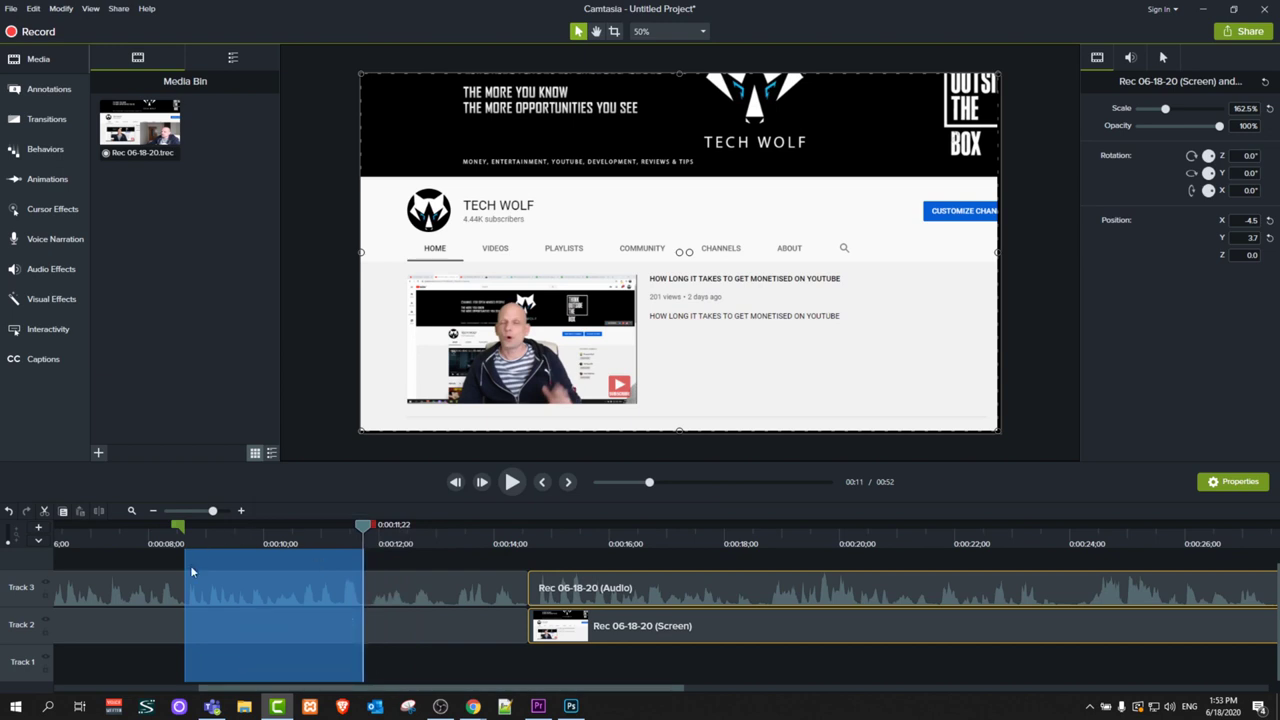
left_click(512, 482)
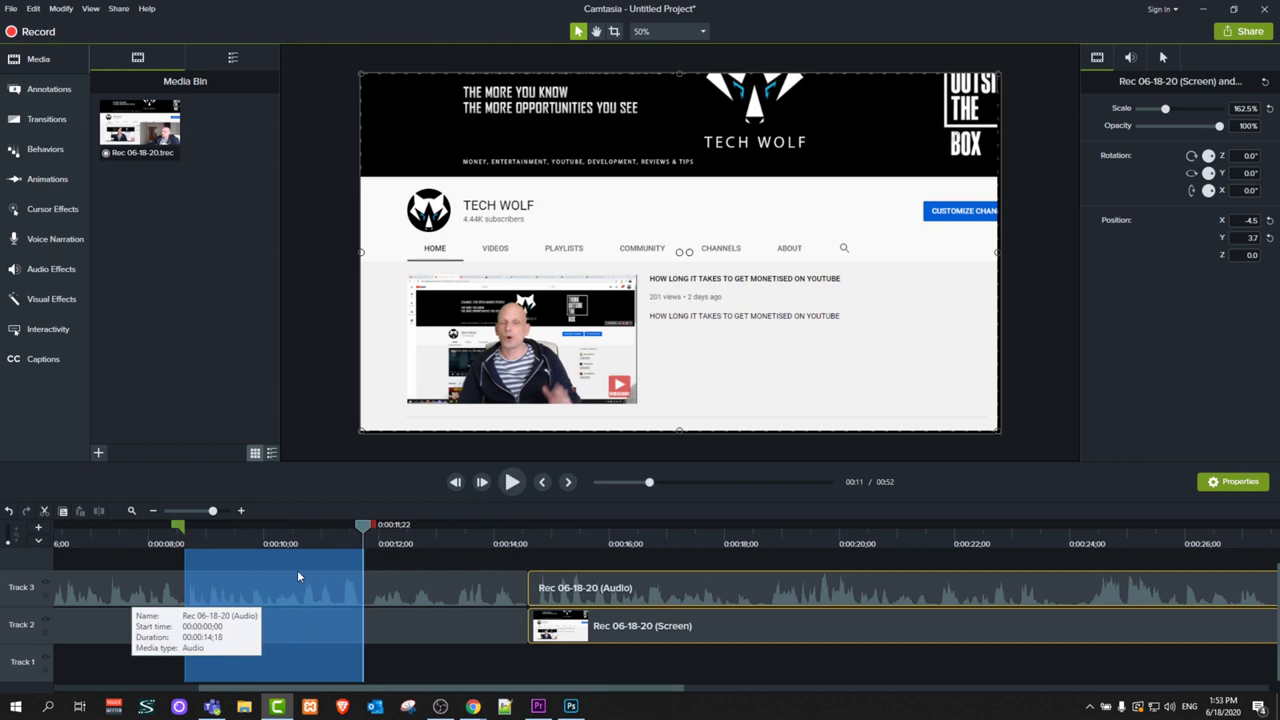
key("Delete")
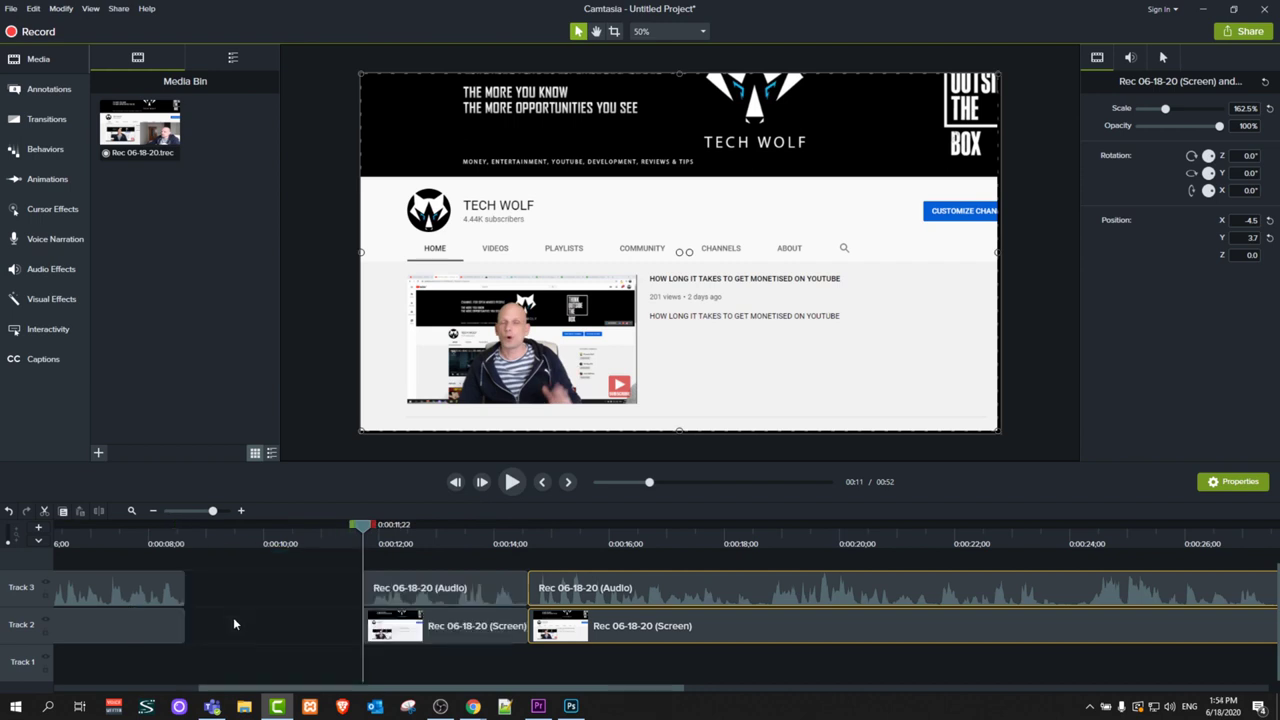
Move all audio and screen clips after the gap back together to meet the first part at 0:00:08;19
left_click(450, 625)
left_click(586, 622, "shift")
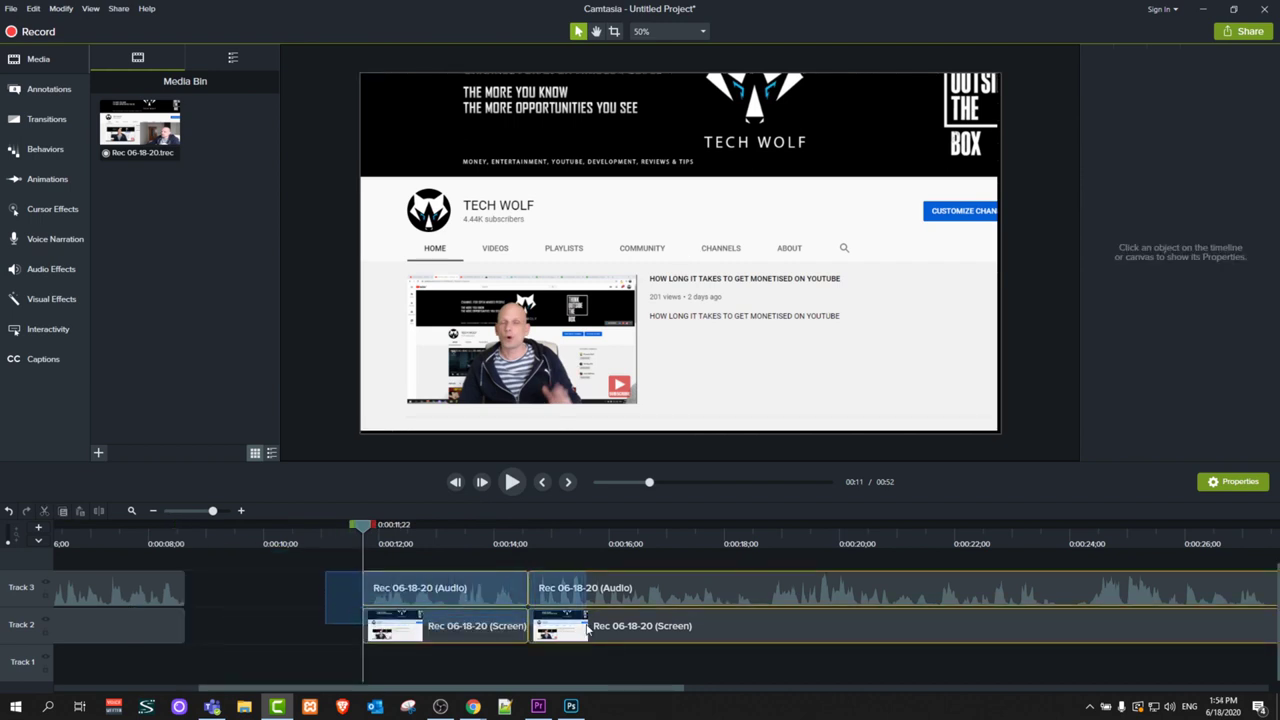
left_click_drag(586, 622, 341, 630)
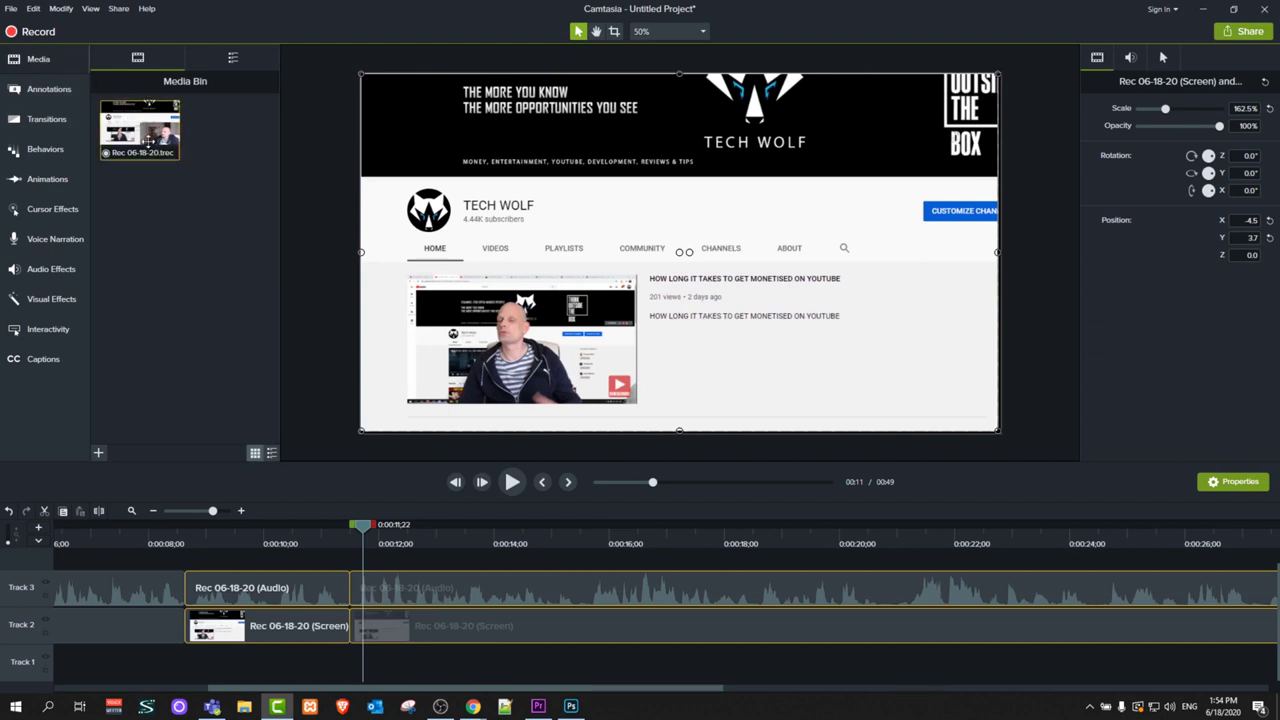
Import the images 6692498_preview and DSDDSD from the Downloads folder into the media bin
left_click(98, 452)
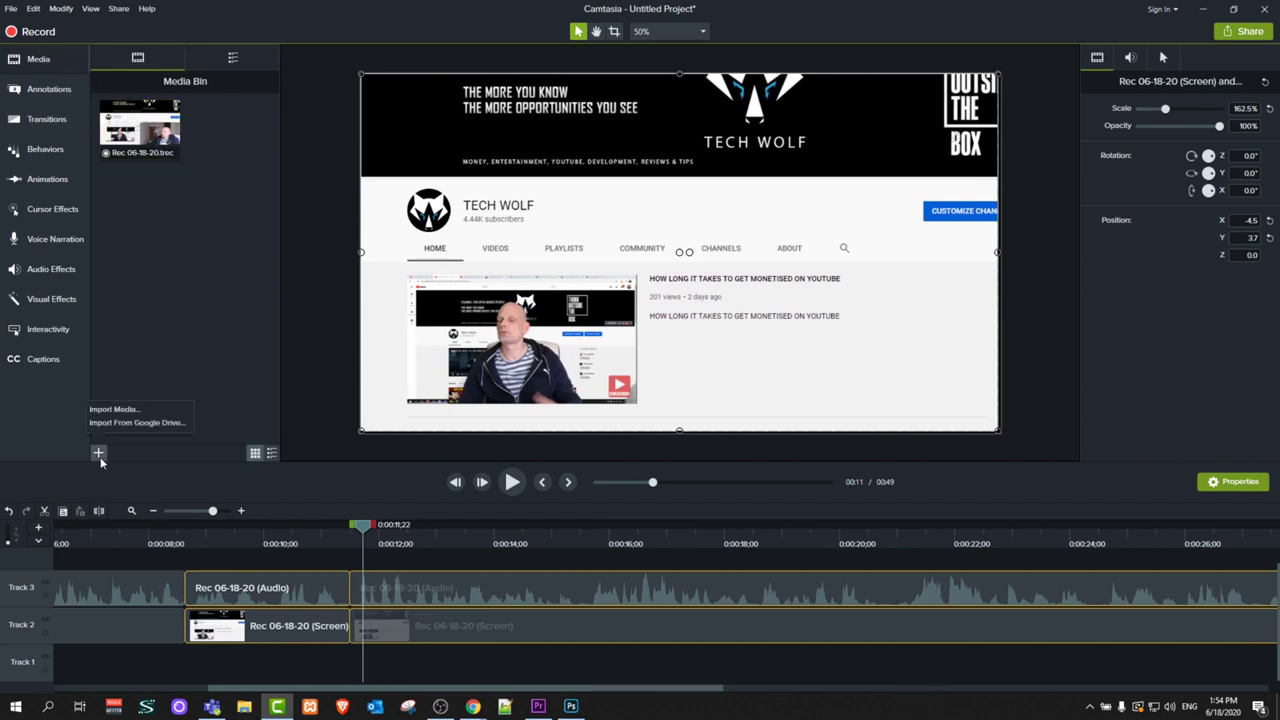
left_click(110, 410)
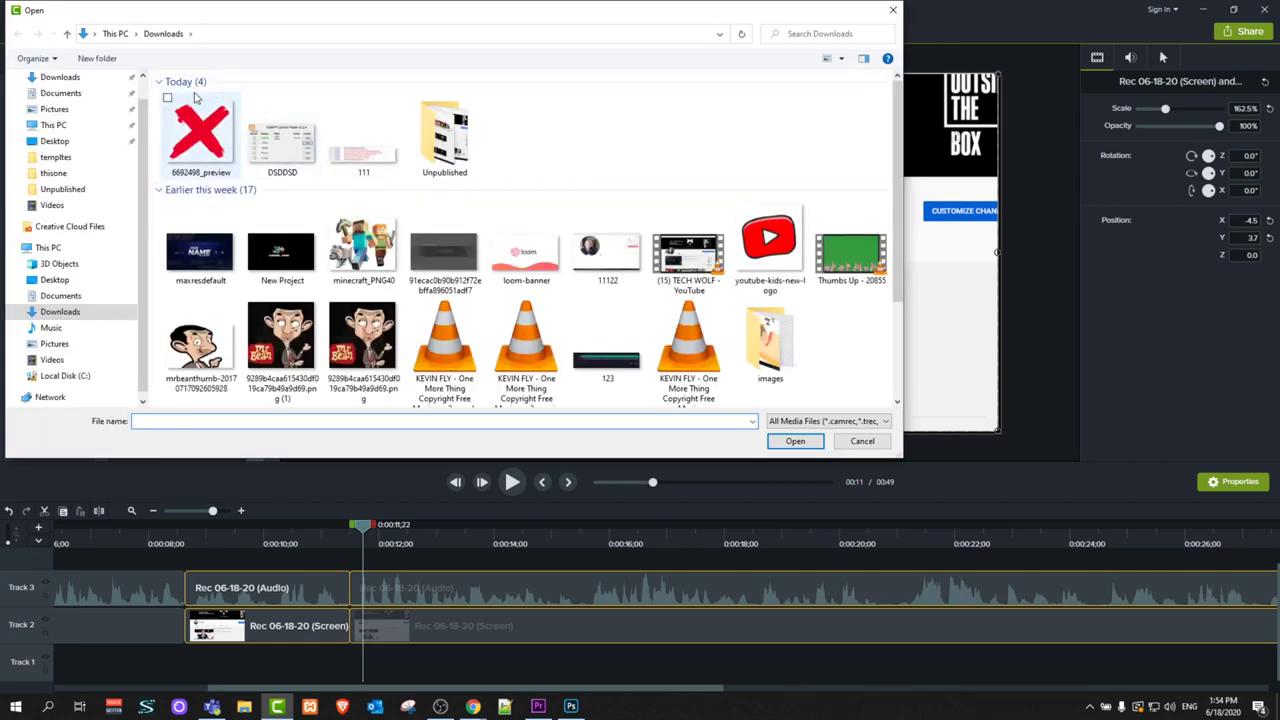
left_click(200, 135)
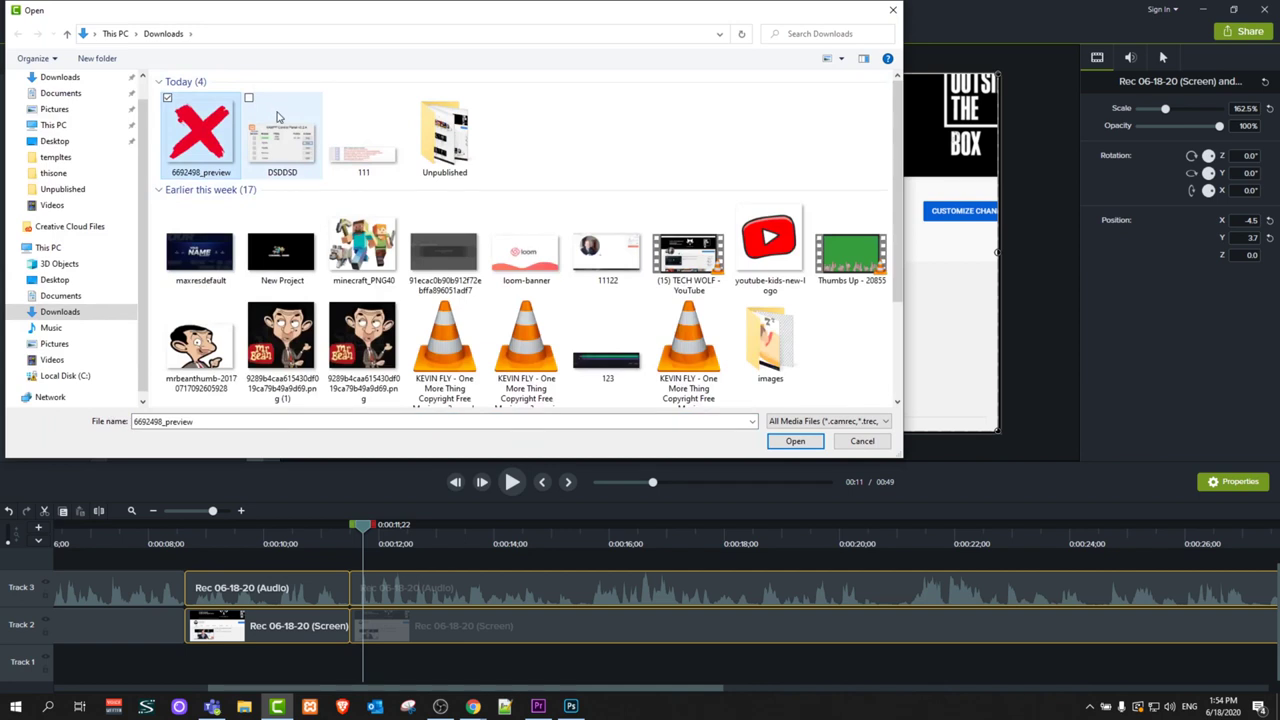
left_click(278, 140, "ctrl")
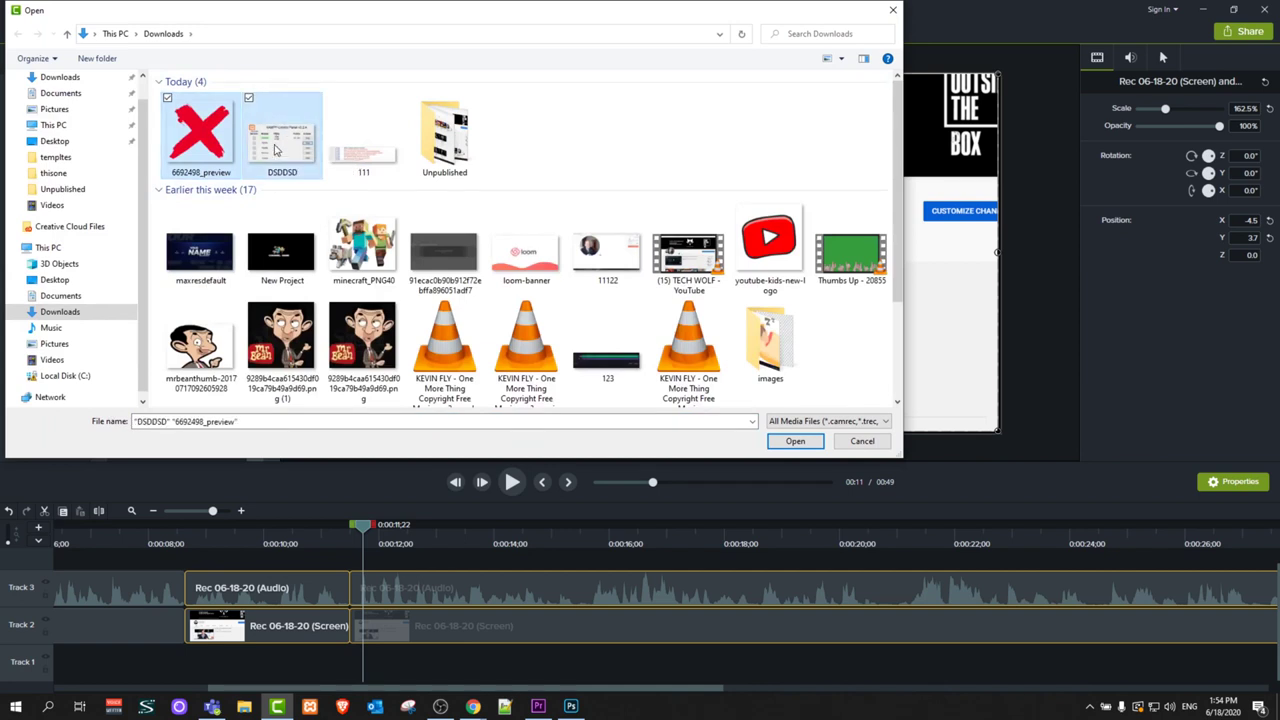
left_click(797, 441)
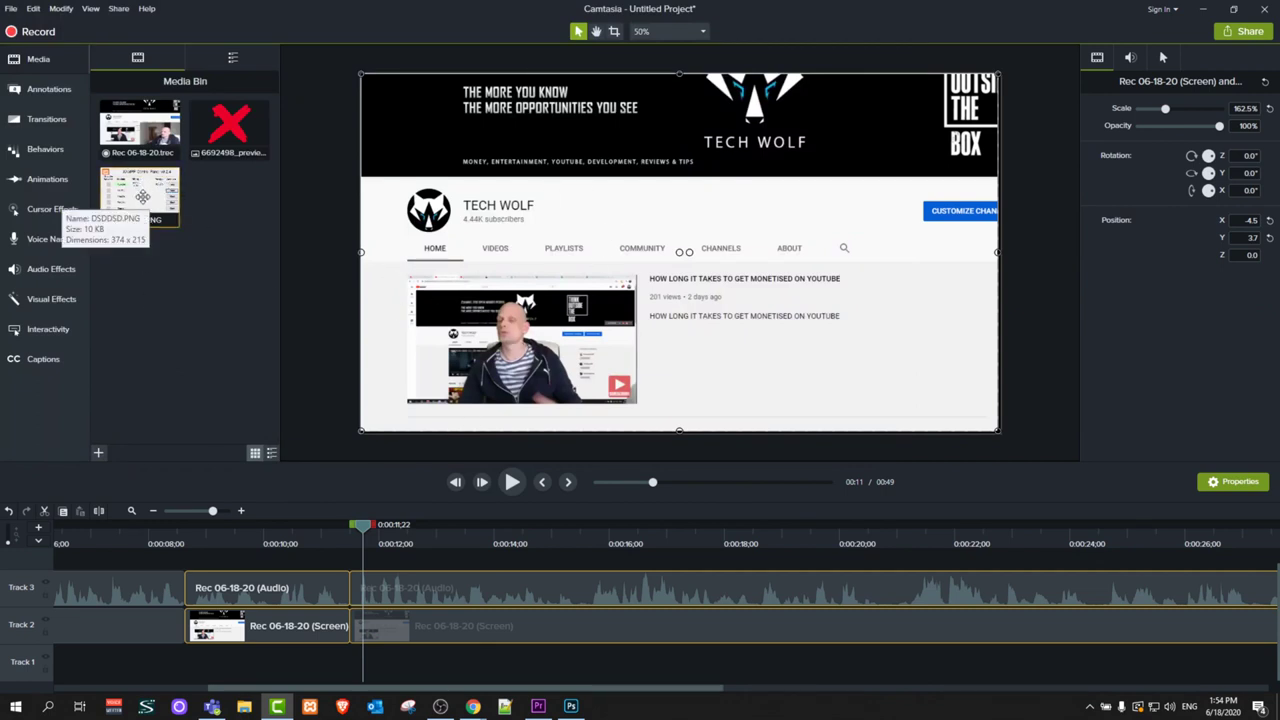
Place the DSDDSD image on the upper middle of the canvas and enlarge it to about 231.2% scale
left_click_drag(143, 197, 598, 220)
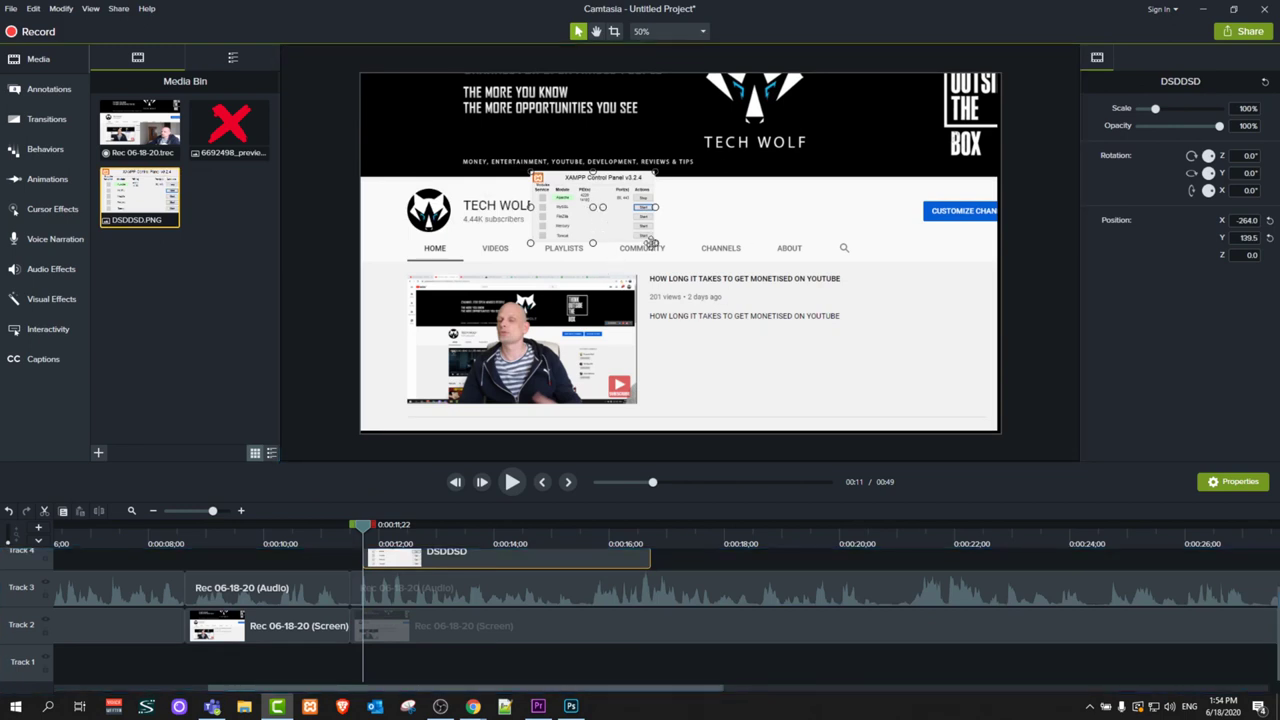
left_click_drag(655, 243, 829, 357)
left_click_drag(702, 262, 674, 252)
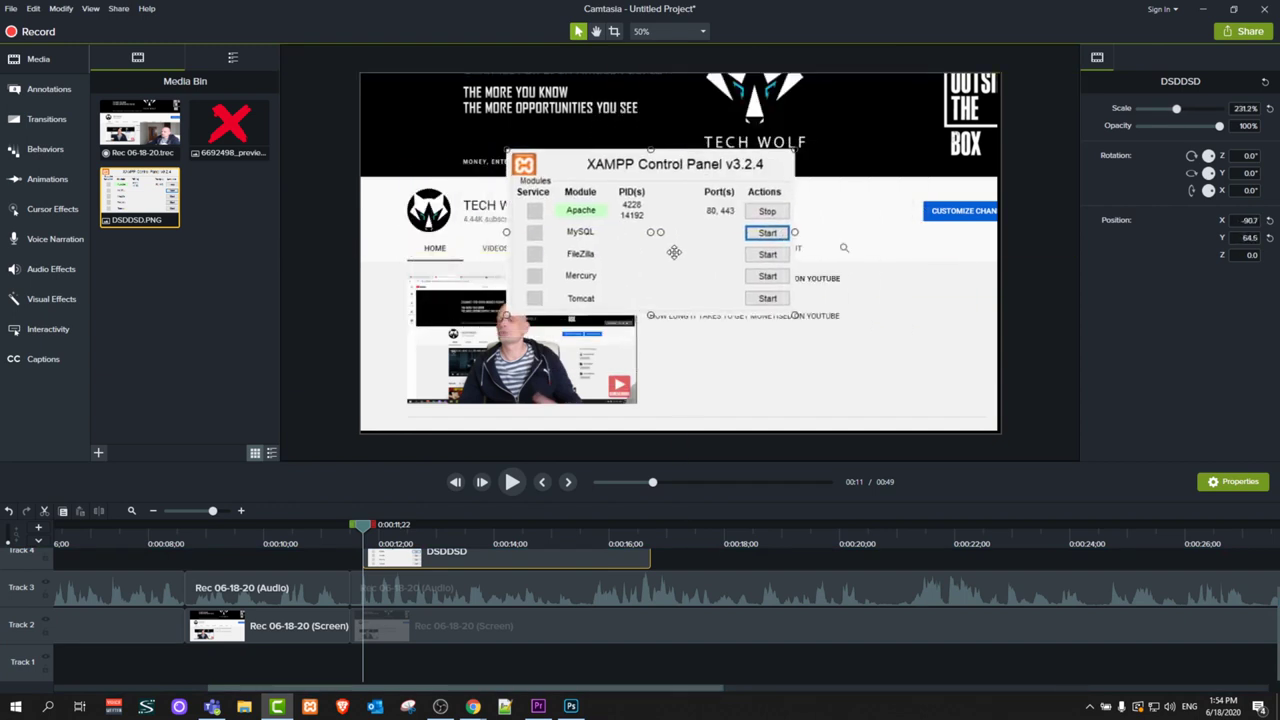
Align the DSDDSD clip on Track 4 with the last screen clip's start, trim it to about 1 second, and preview it
scroll(553, 572, "up", 1)
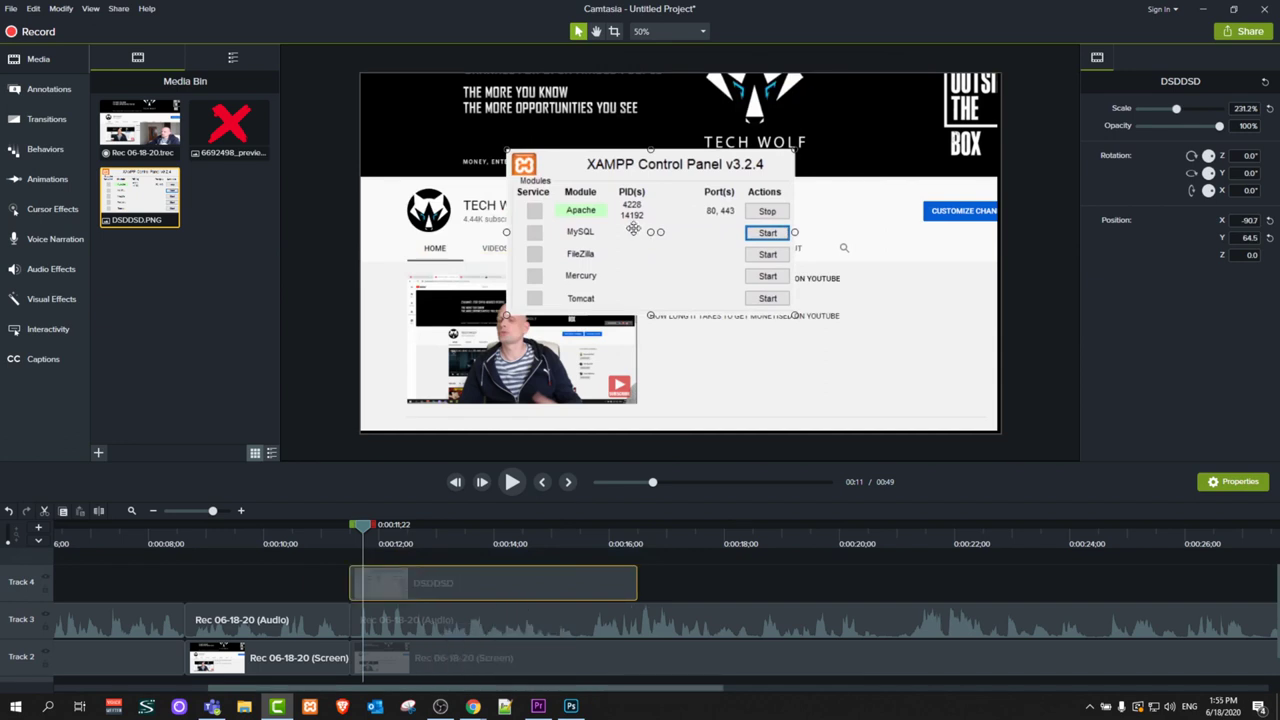
left_click_drag(636, 582, 408, 587)
left_click(512, 482)
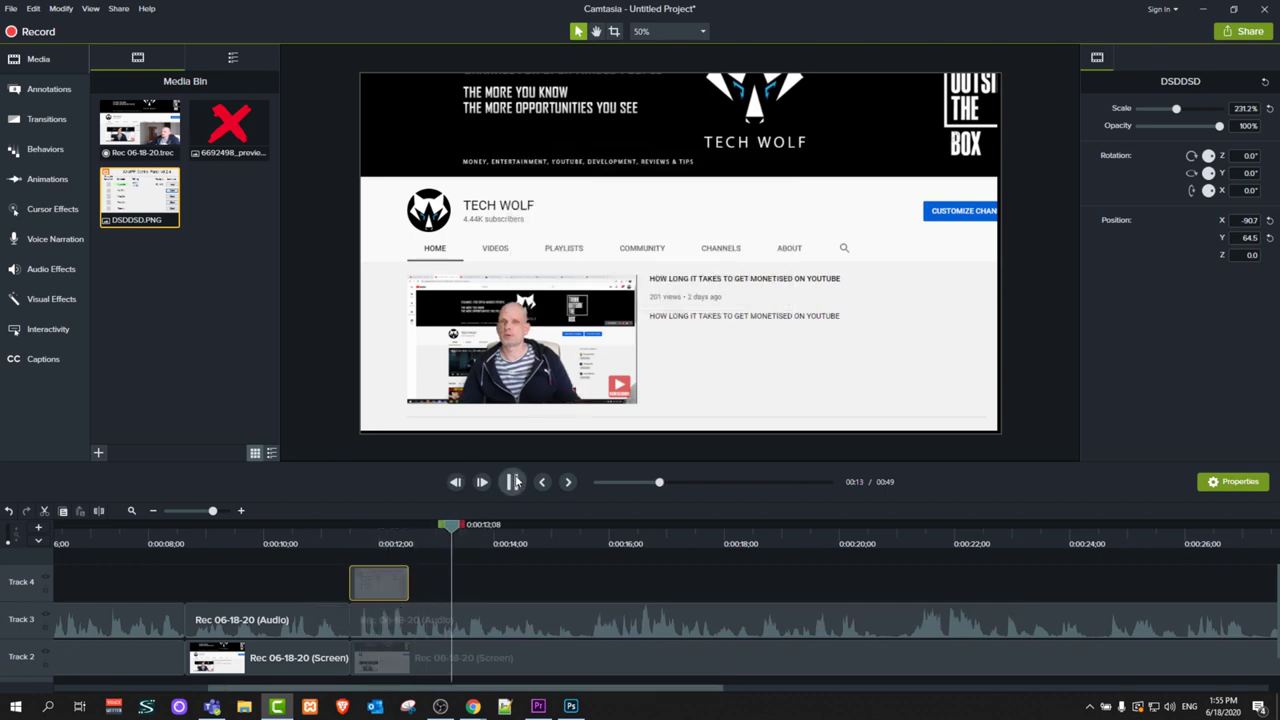
key("space")
left_click(331, 535)
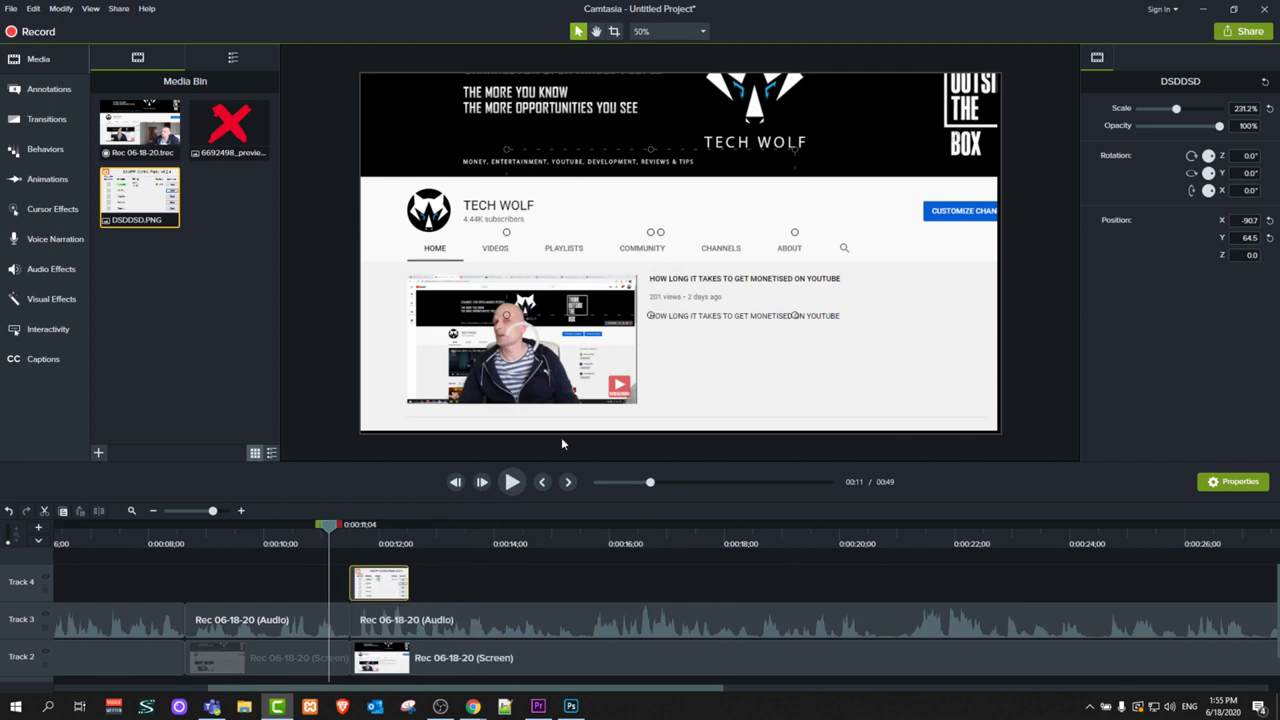
left_click(512, 482)
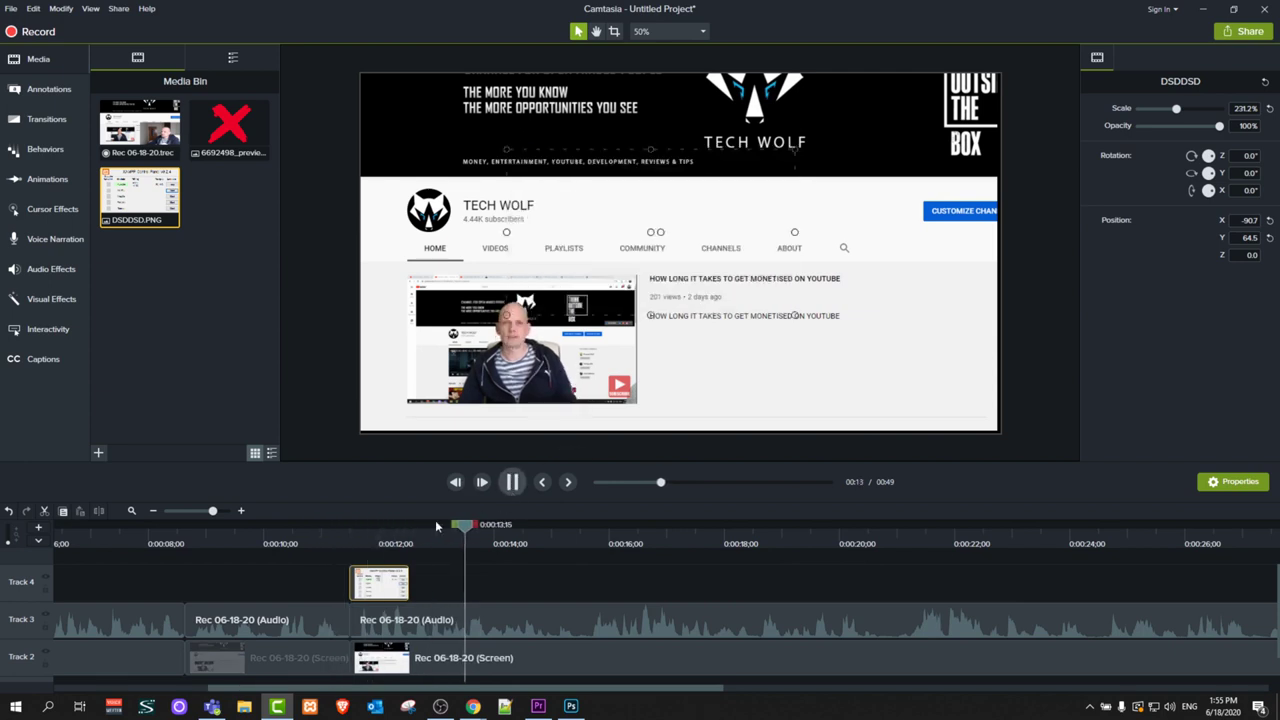
key("space")
left_click(339, 540)
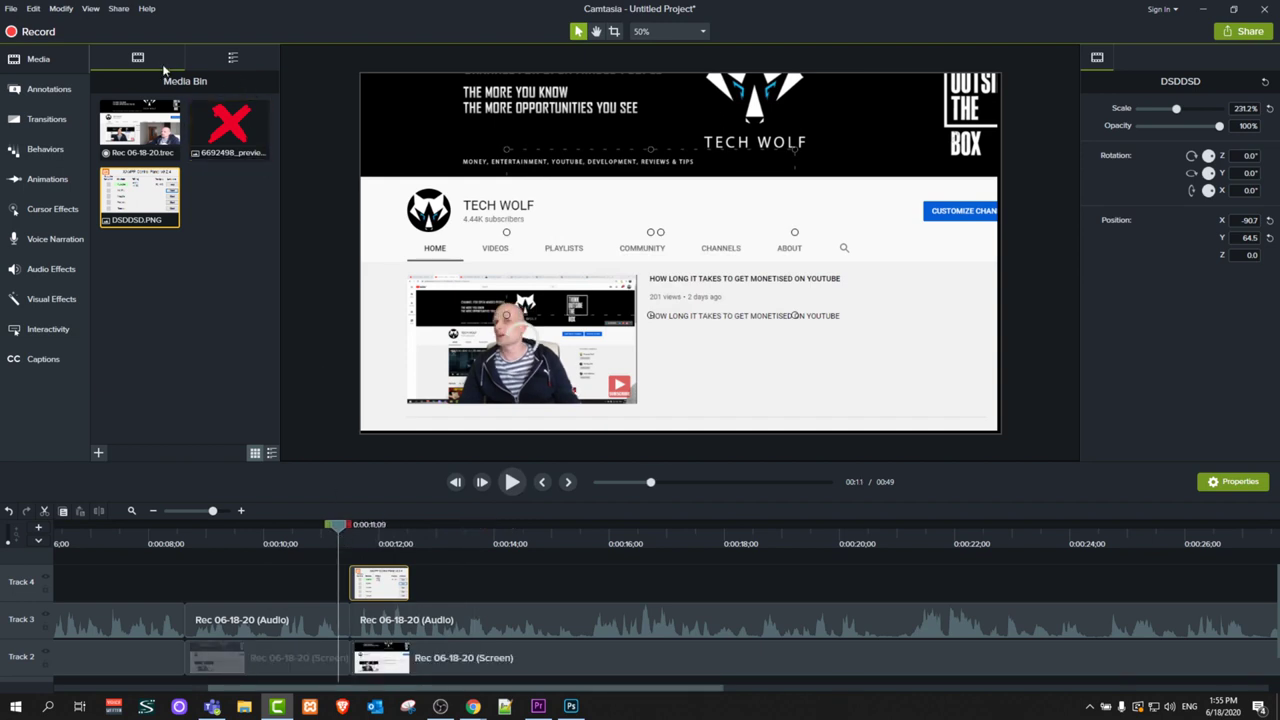
Open the media Library and expand the Icons - Buildings folder to examine its assets
left_click(48, 60)
left_click(52, 62)
left_click(231, 59)
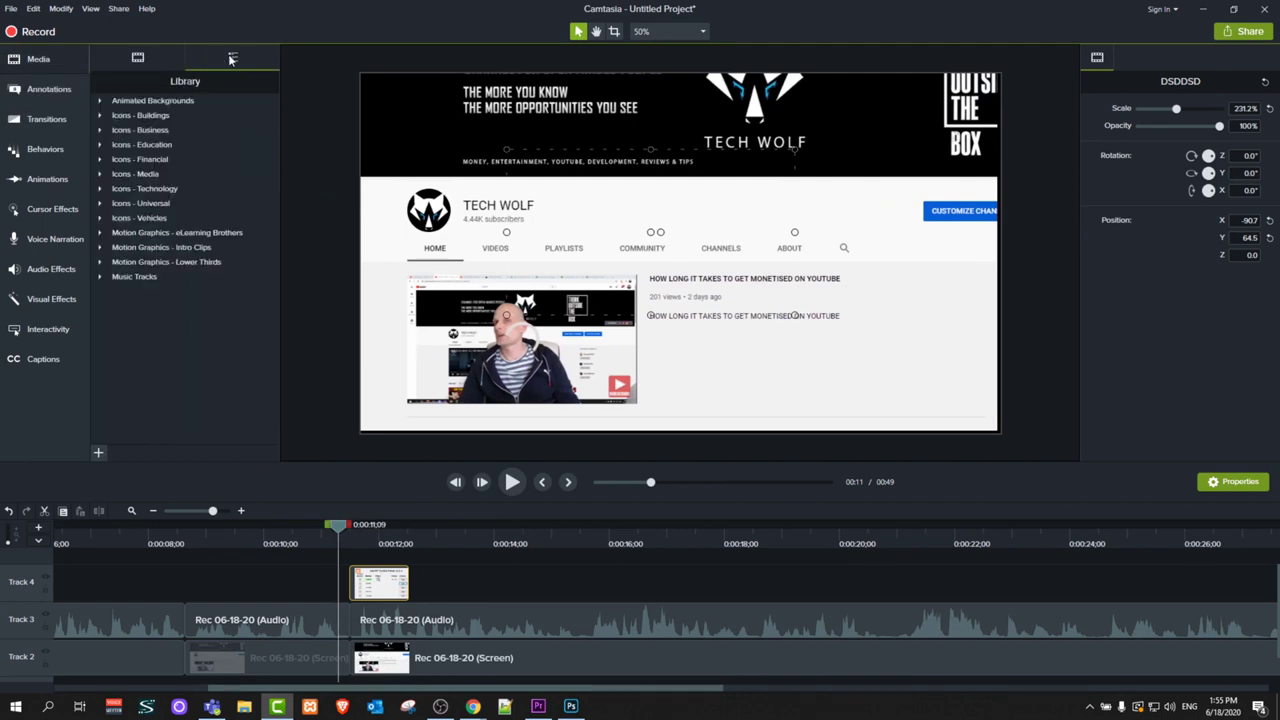
left_click(101, 116)
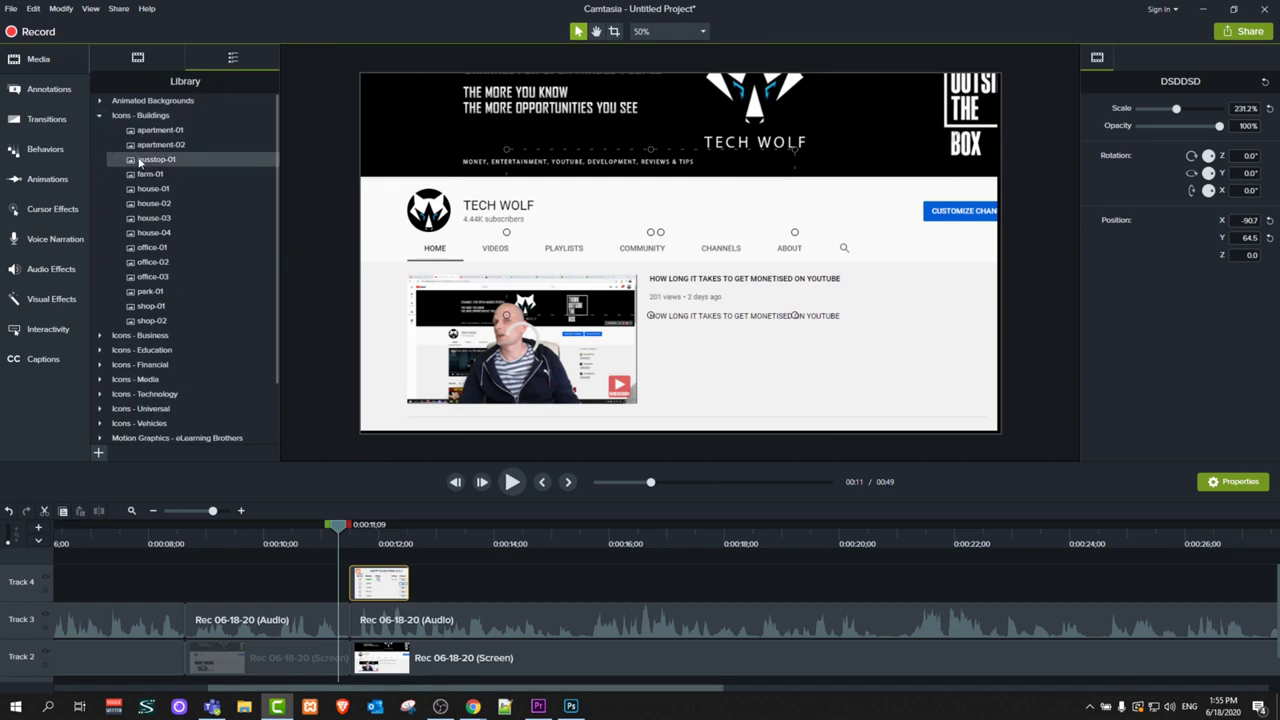
Place the busstop-01 and house-02 library icons on the canvas as a trial, and delete both
left_click_drag(150, 159, 632, 232)
left_click_drag(153, 203, 493, 284)
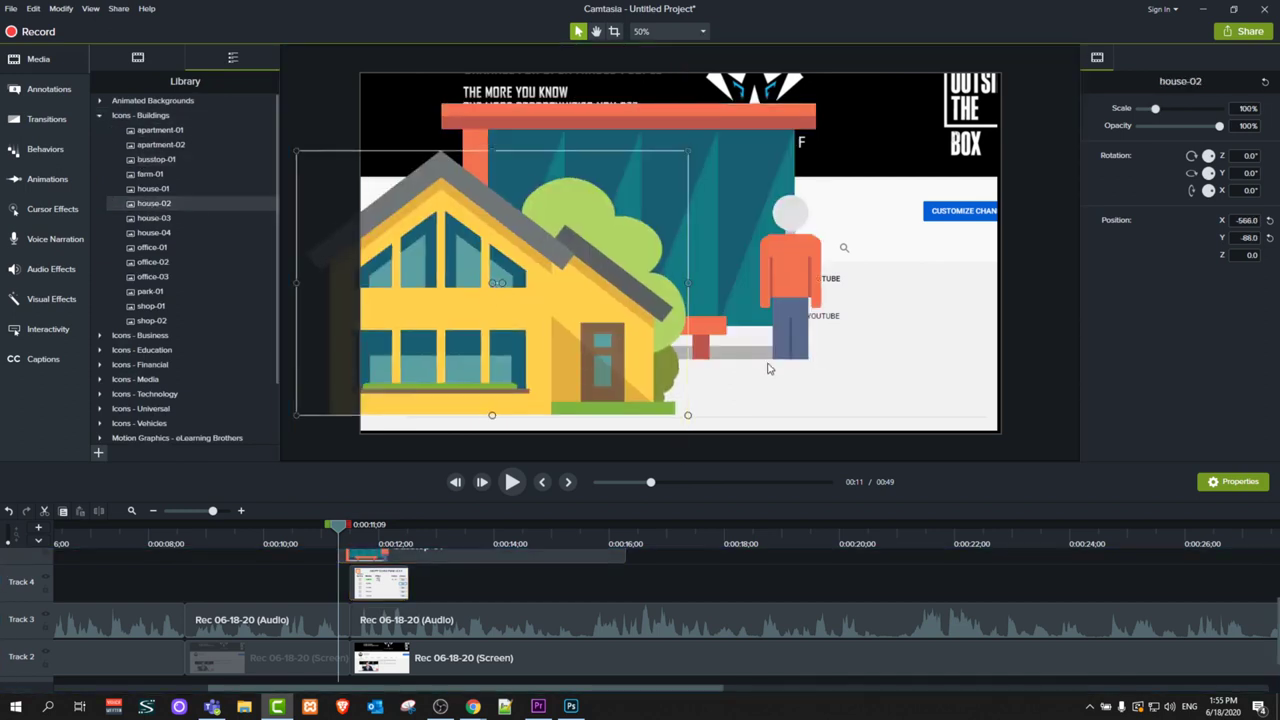
key("Delete")
left_click(585, 315)
key("Delete")
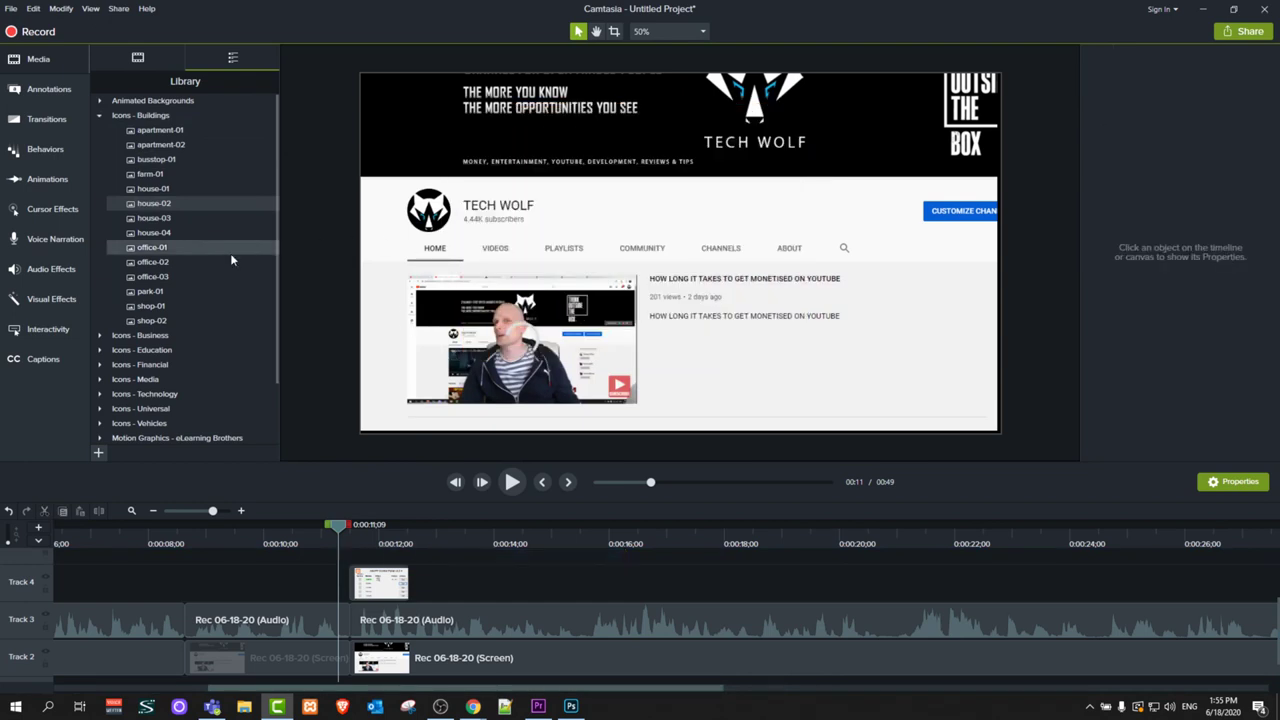
Expand the Icons - Media library folder and try the filmcamera-01 icon on the canvas
scroll(222, 258, "down", 2)
scroll(157, 360, "up", 1)
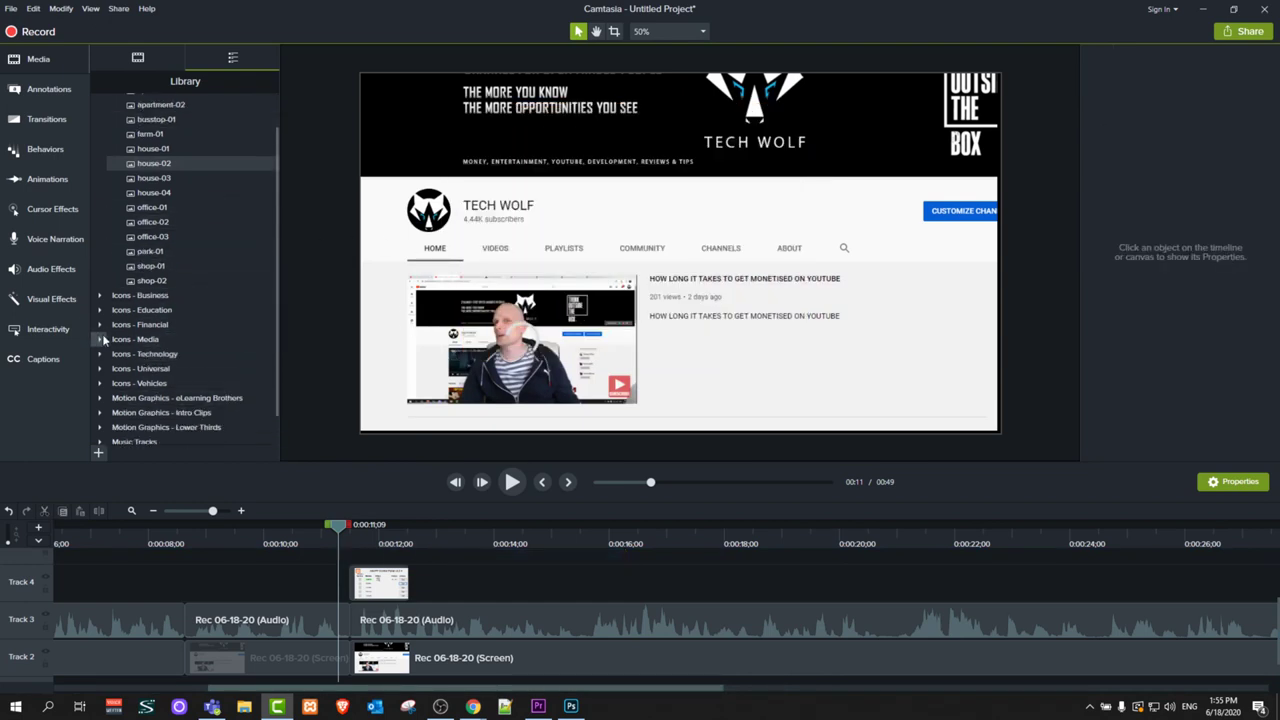
left_click(99, 340)
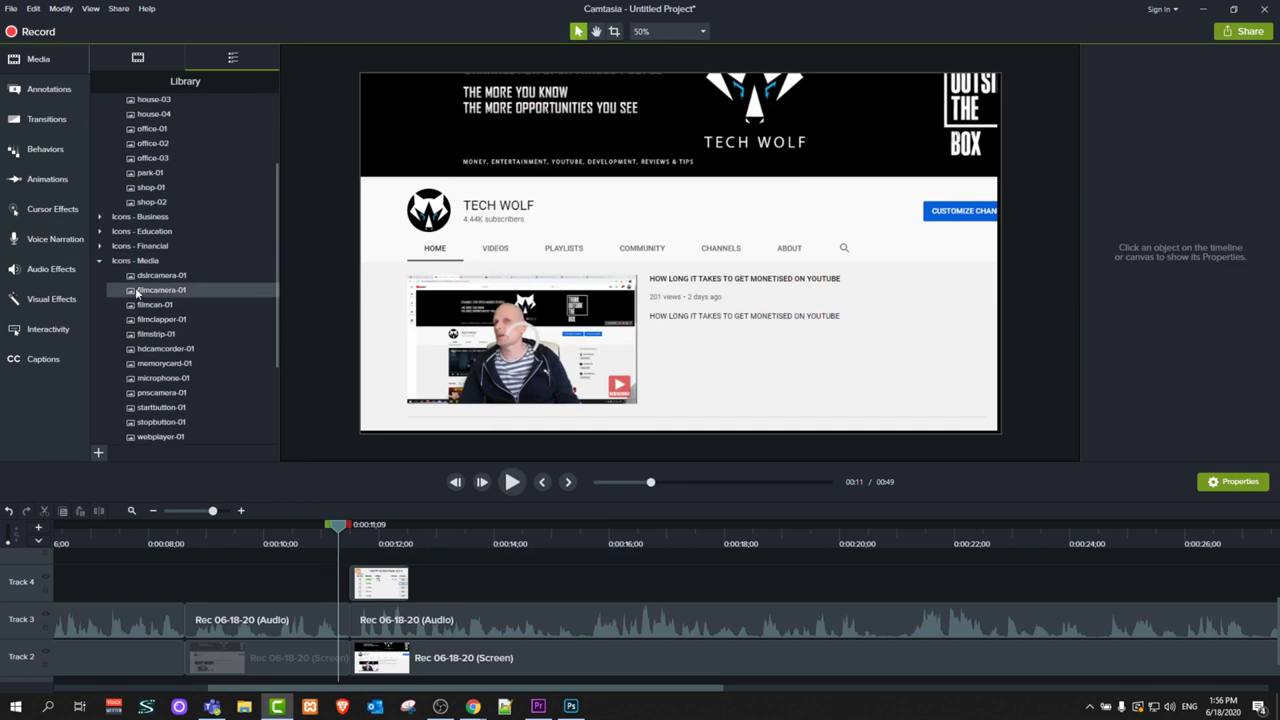
left_click_drag(353, 277, 569, 268)
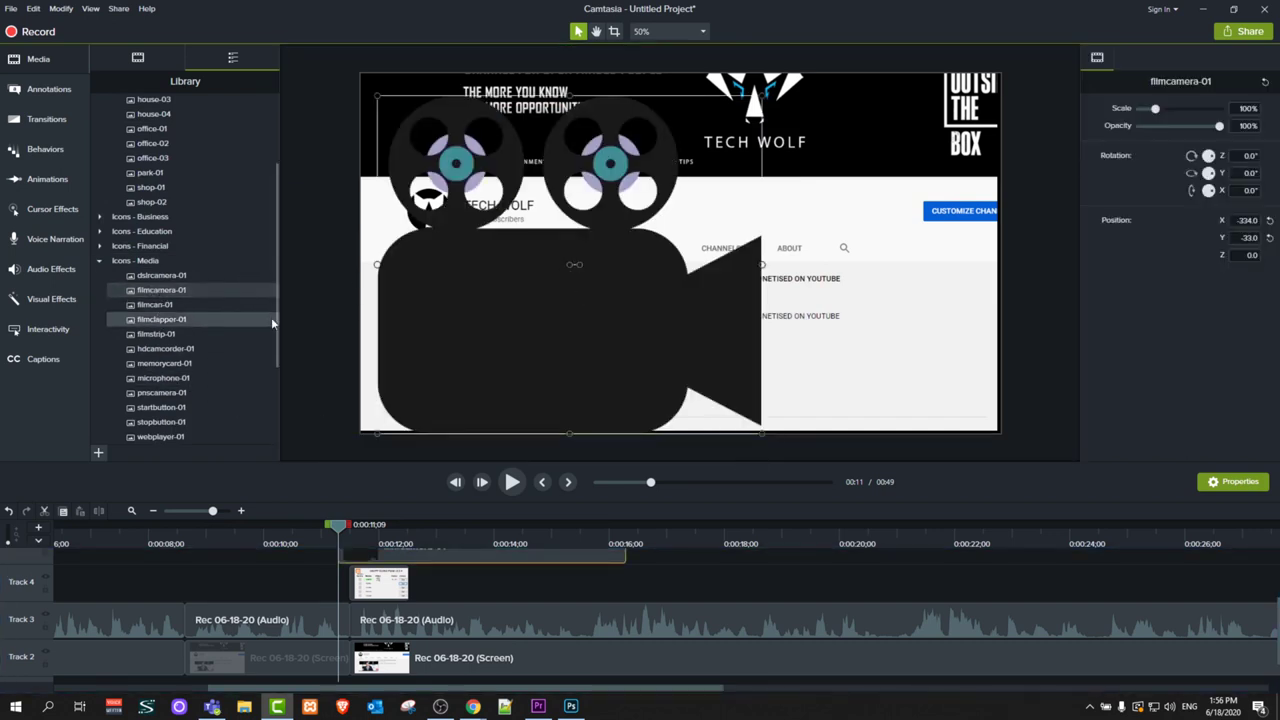
Add a red speech bubble callout from the Basic style at 0:00:13;13, over the upper middle of the canvas
left_click(37, 90)
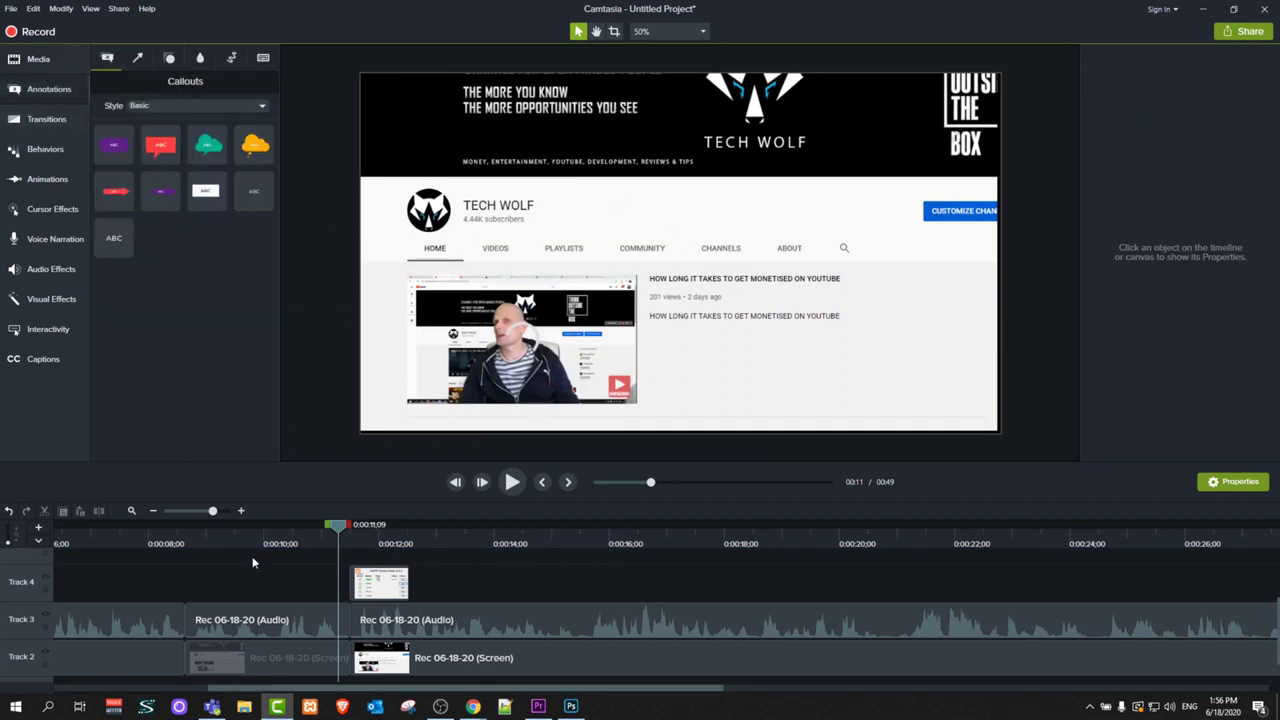
left_click_drag(338, 527, 460, 527)
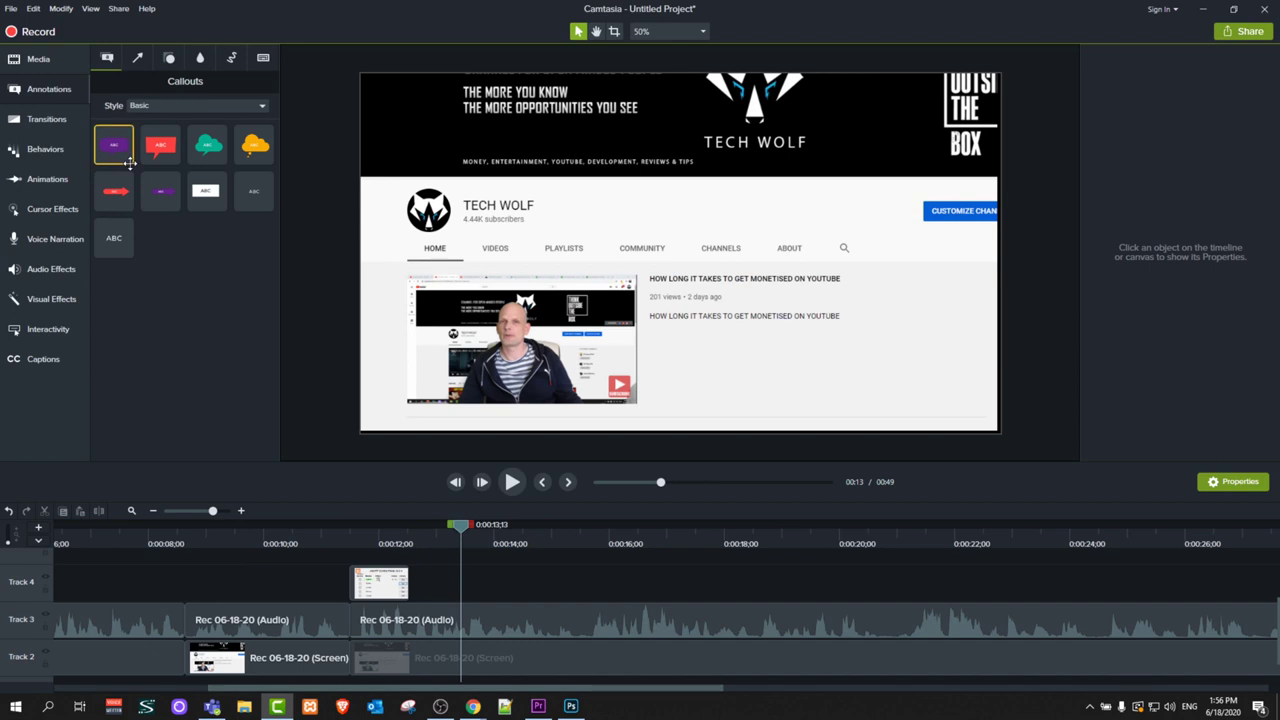
left_click_drag(157, 152, 868, 158)
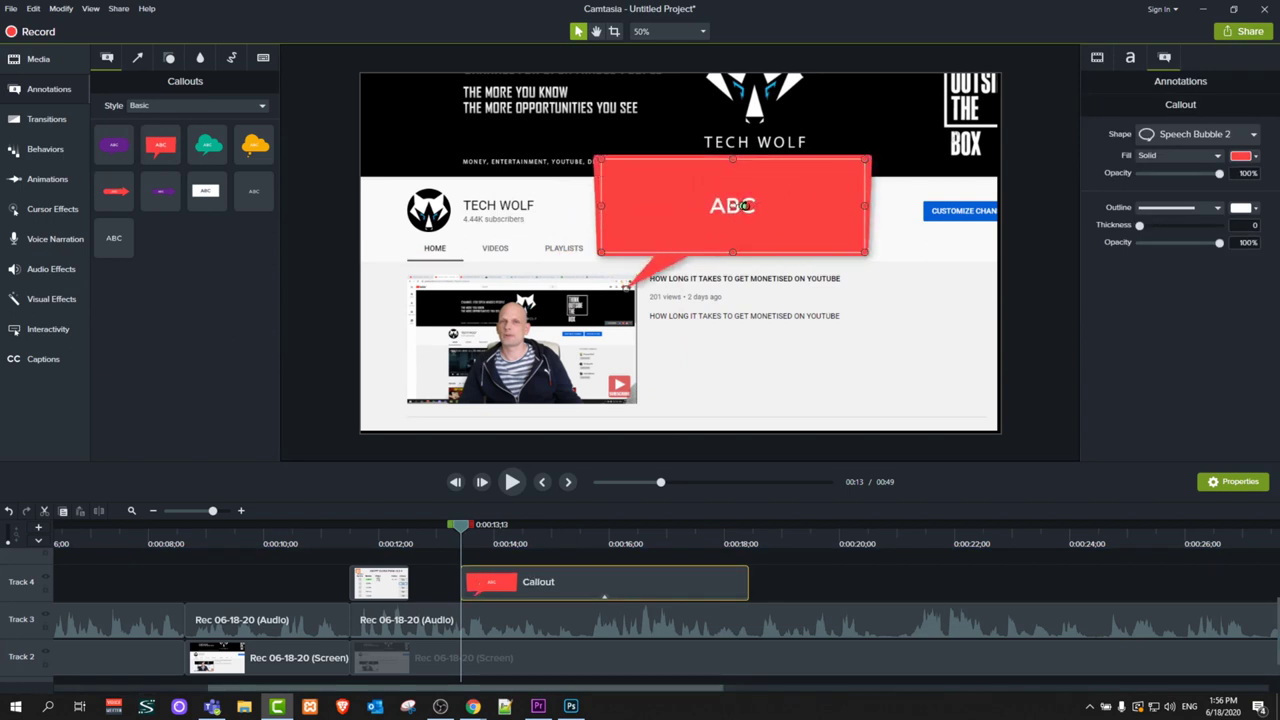
Set the callout text's font to Nirmala UI Semilight, its style to Bold and its size to about 131
double_click(744, 205)
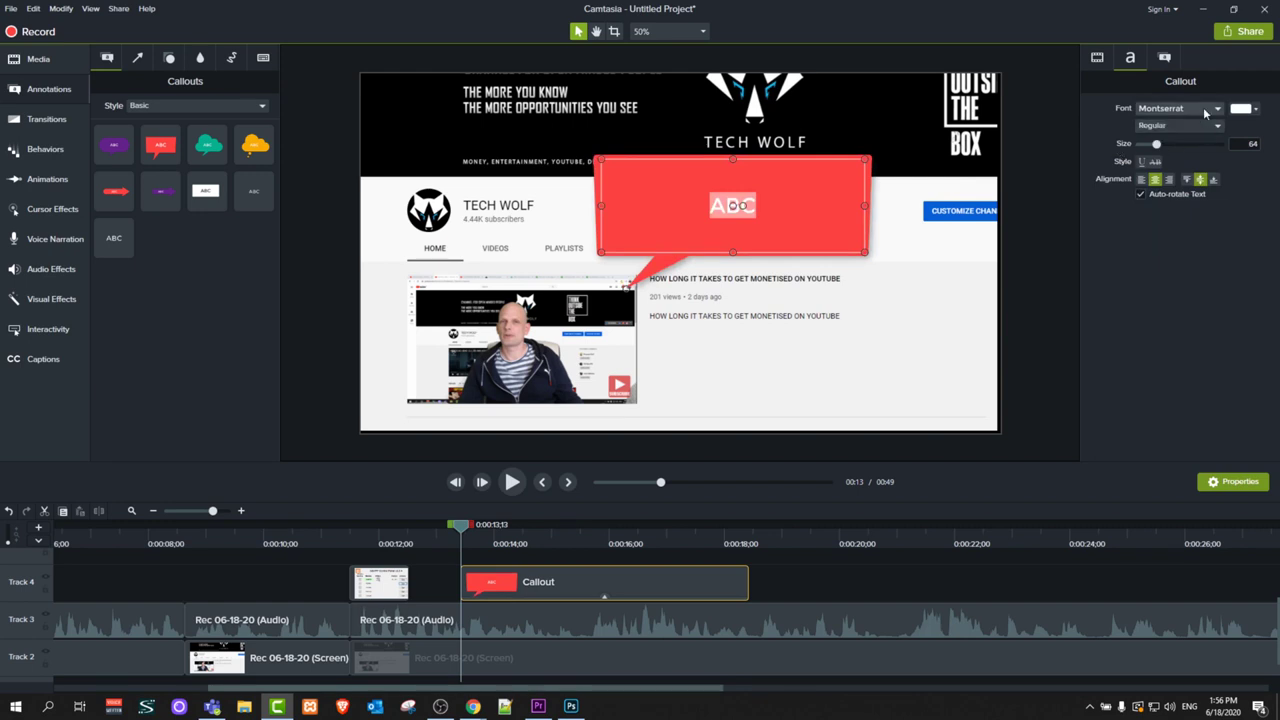
left_click(1205, 113)
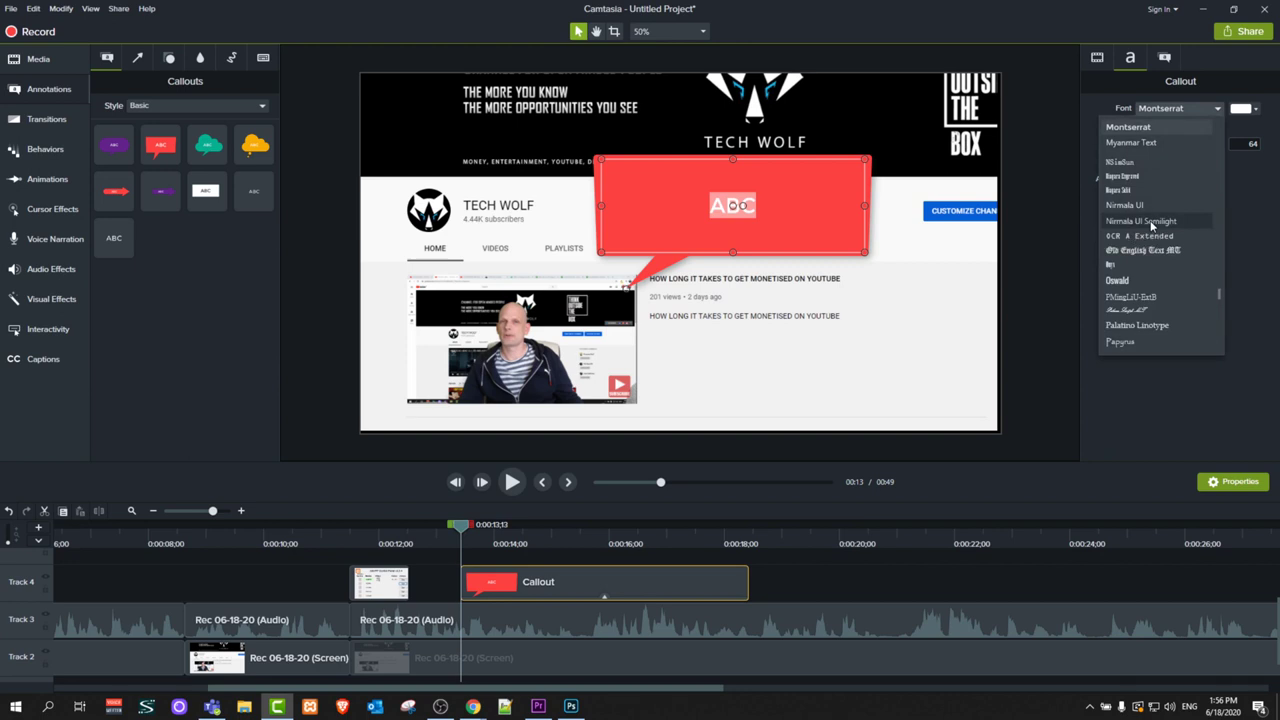
left_click(1151, 221)
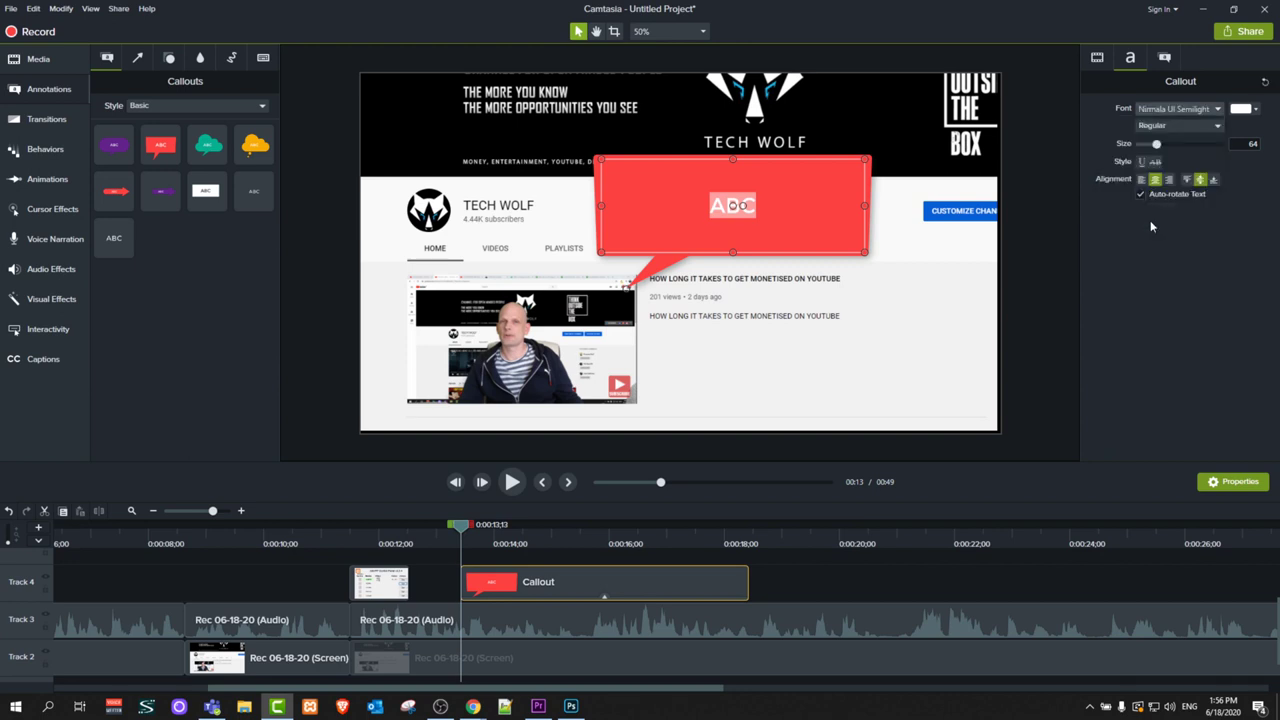
left_click(1188, 127)
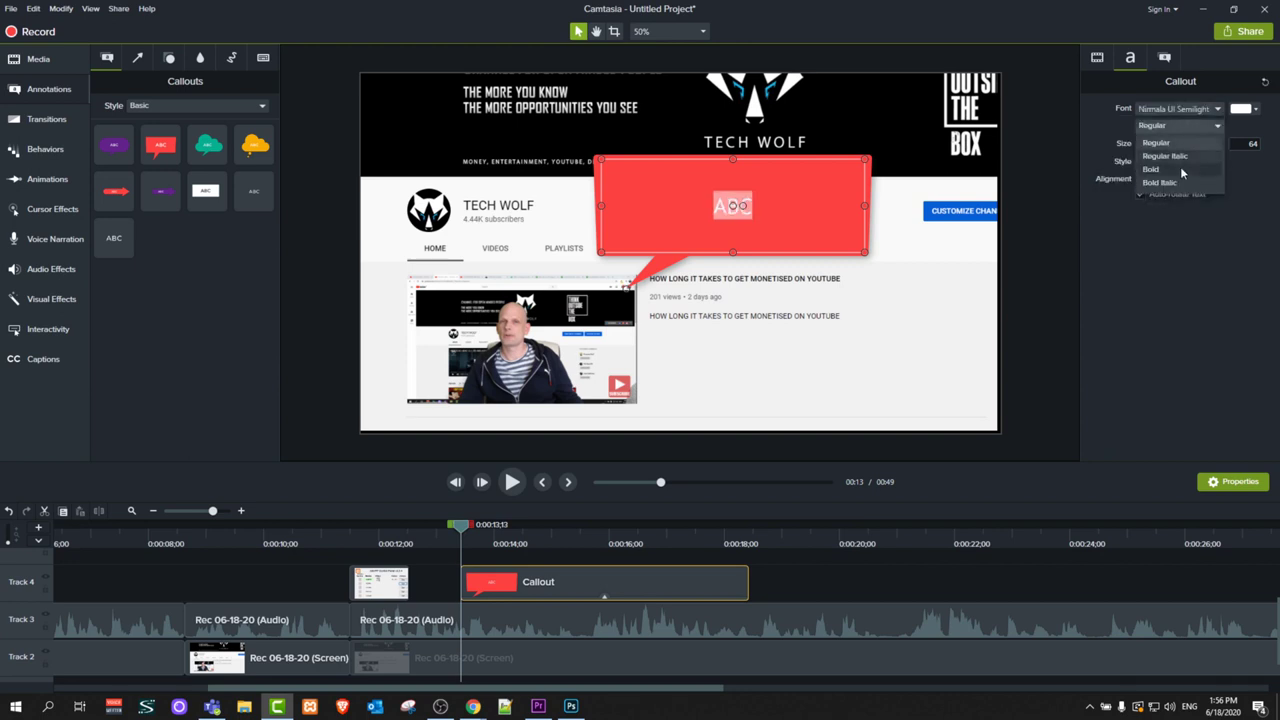
left_click(1180, 168)
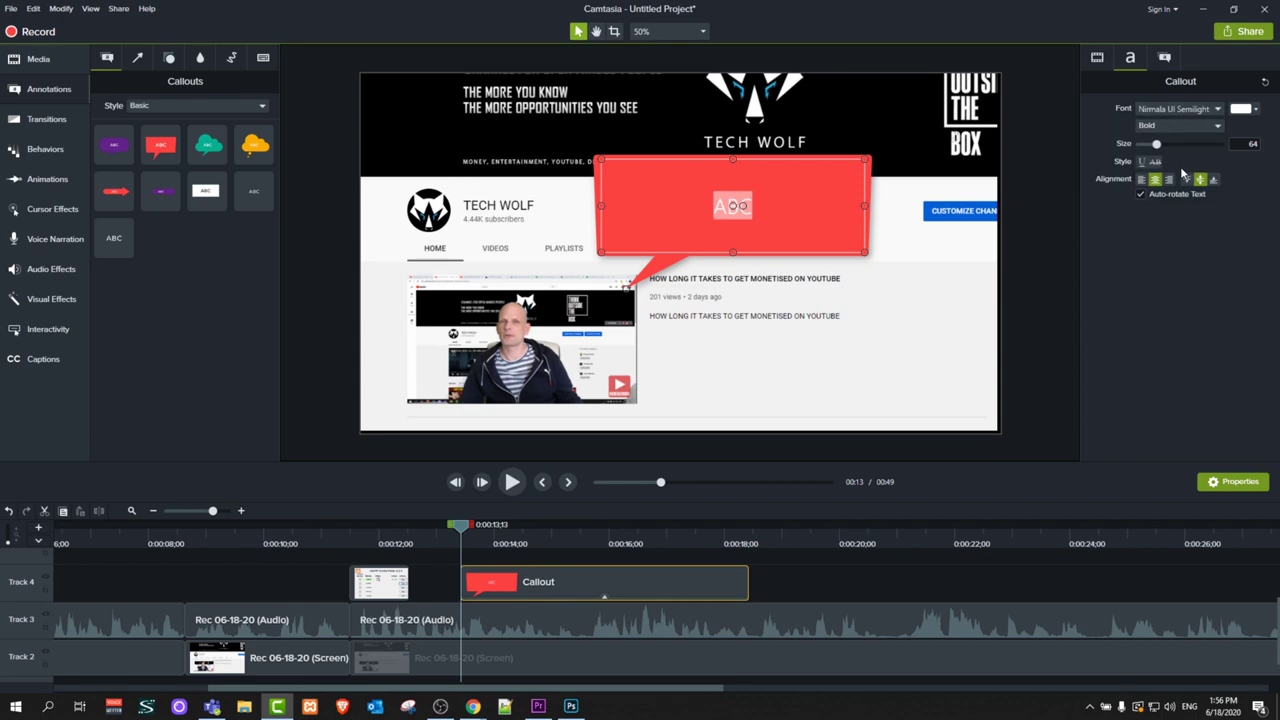
left_click_drag(1156, 144, 1181, 152)
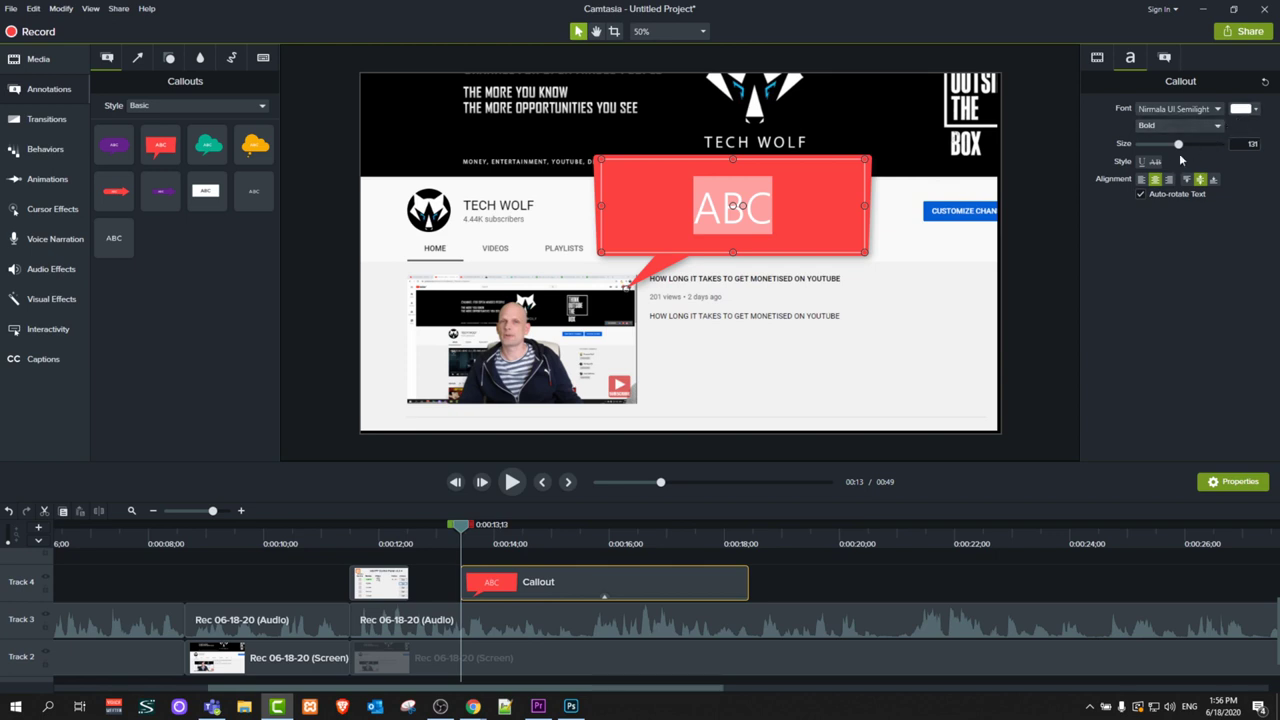
Add a green single-headed arrow annotation across the channel name, beside the red callout
left_click(138, 59)
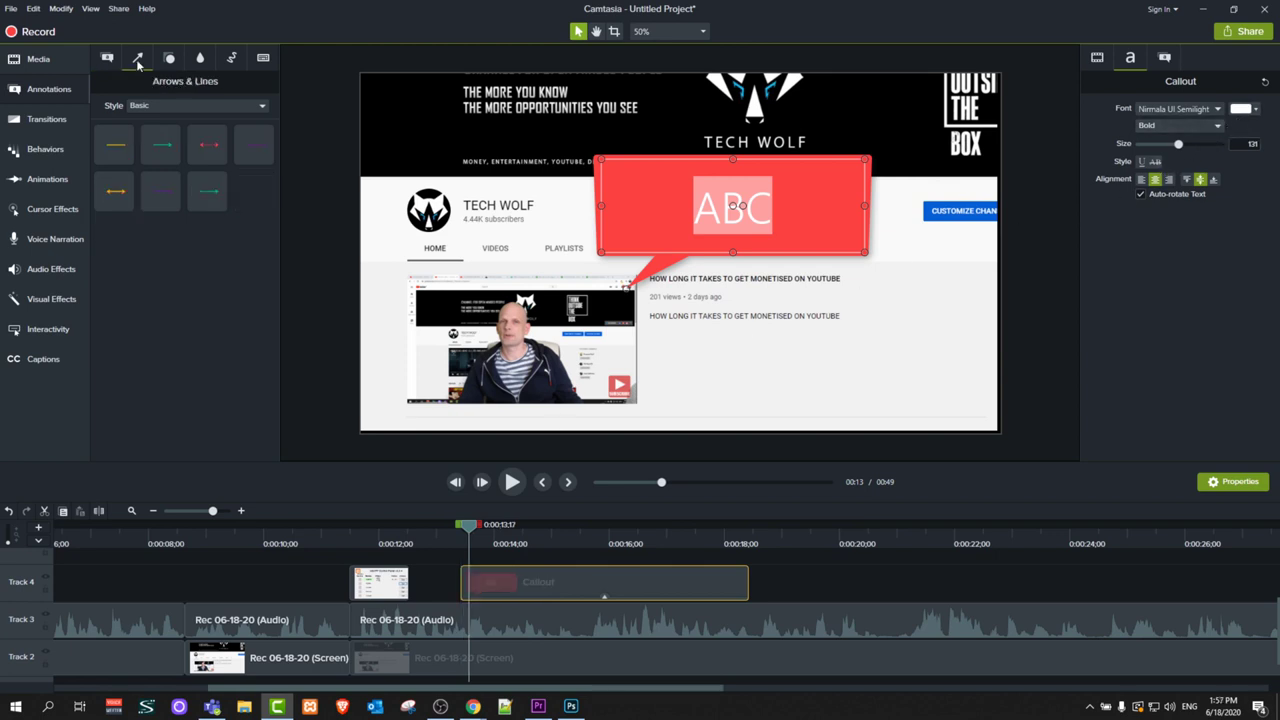
left_click_drag(160, 145, 553, 187)
Add a green octagon shape below the callout's tip and shift its Track 6 clip to start before the arrow clip
left_click(169, 58)
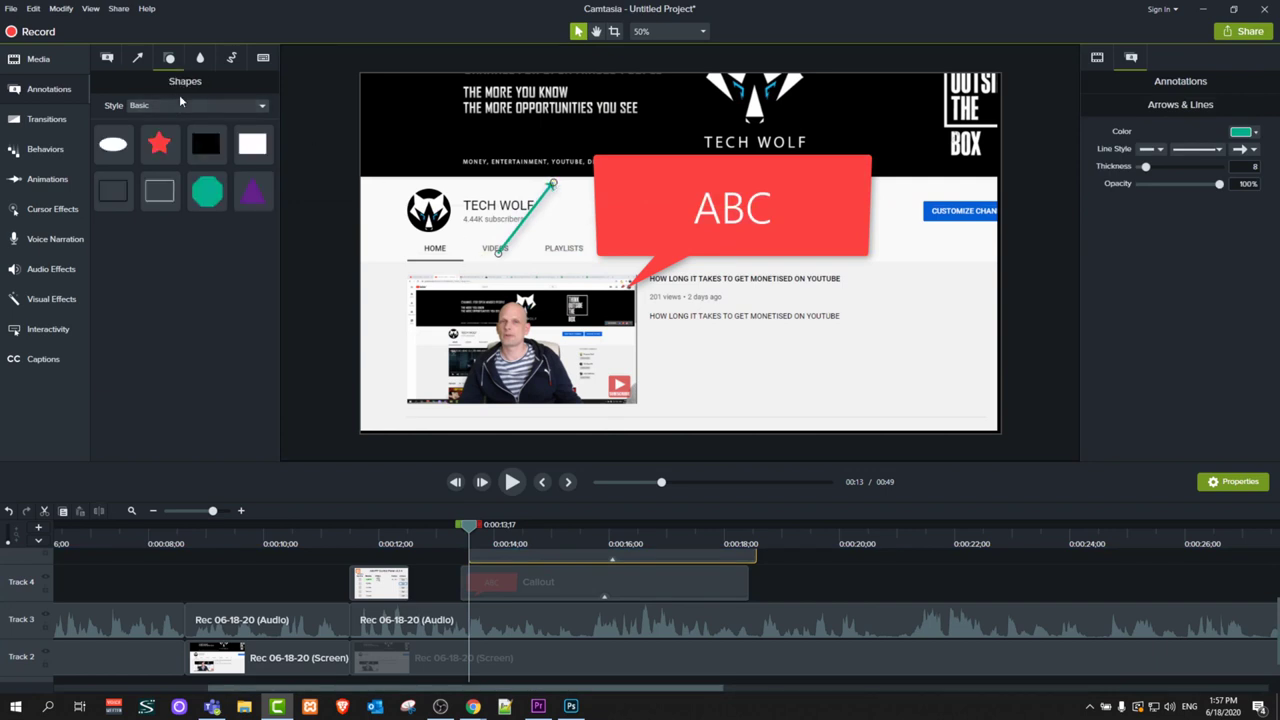
left_click_drag(210, 190, 623, 326)
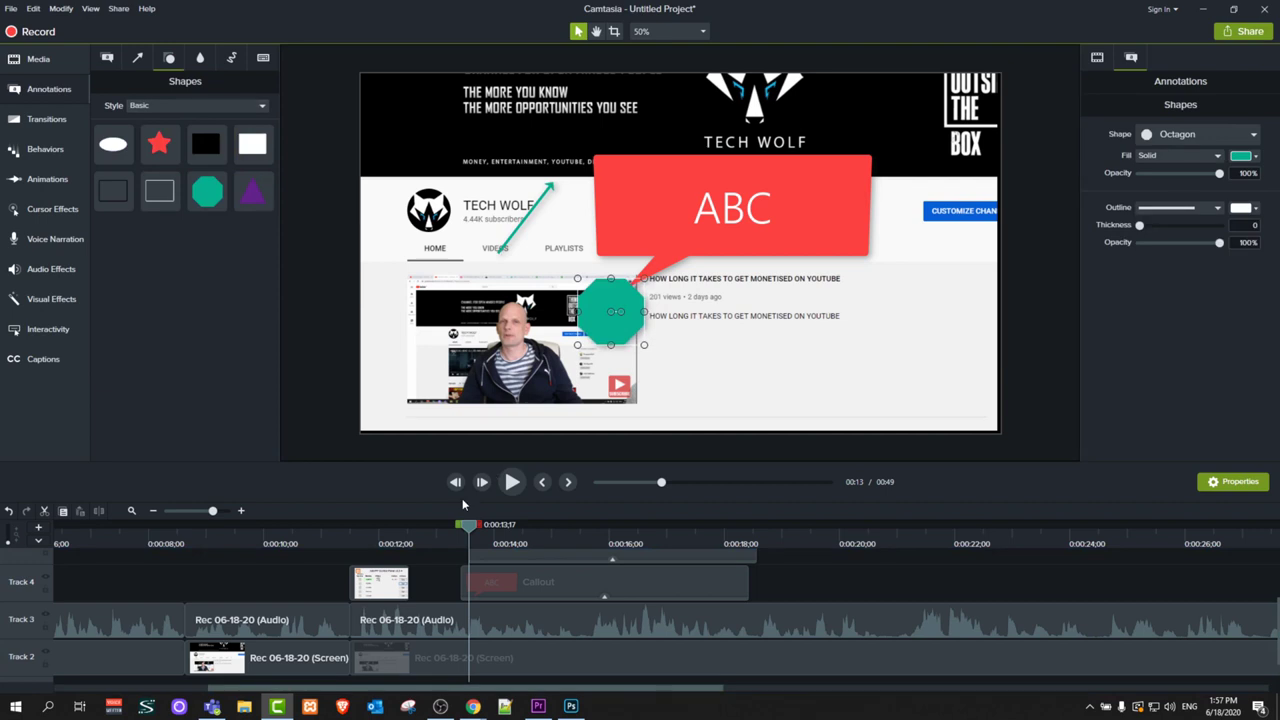
scroll(469, 560, "up", 3)
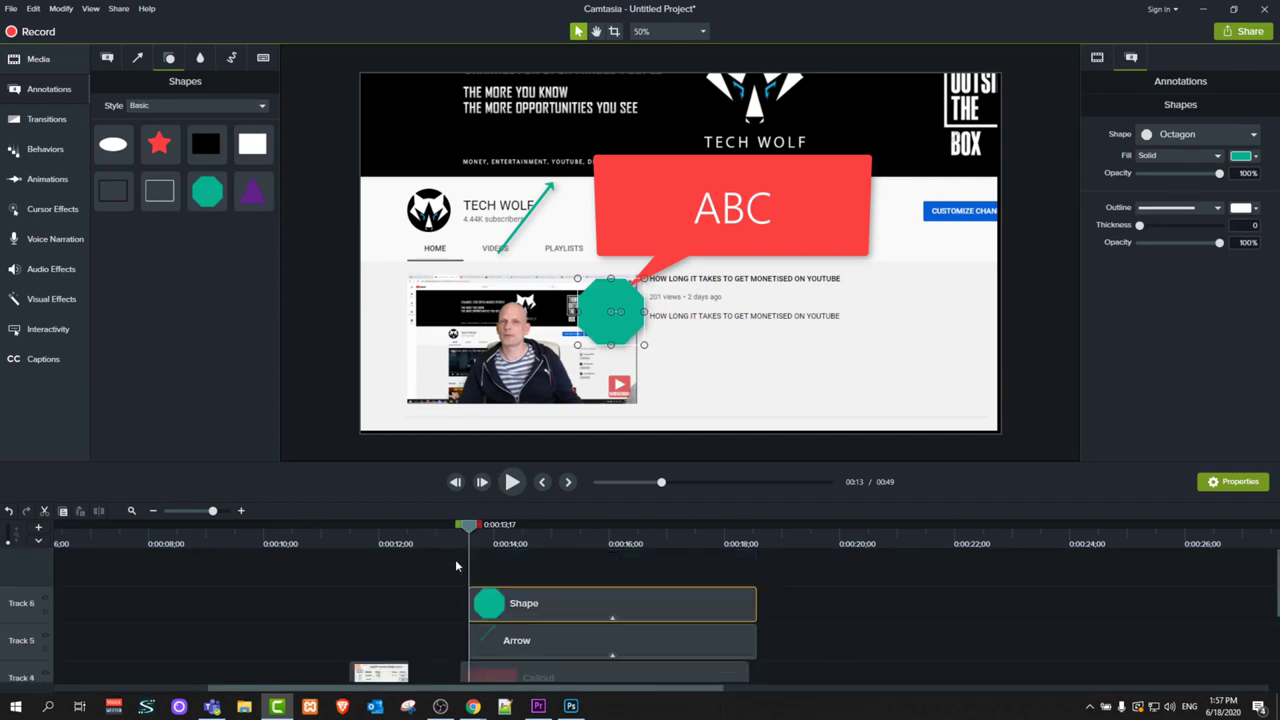
left_click_drag(652, 598, 474, 604)
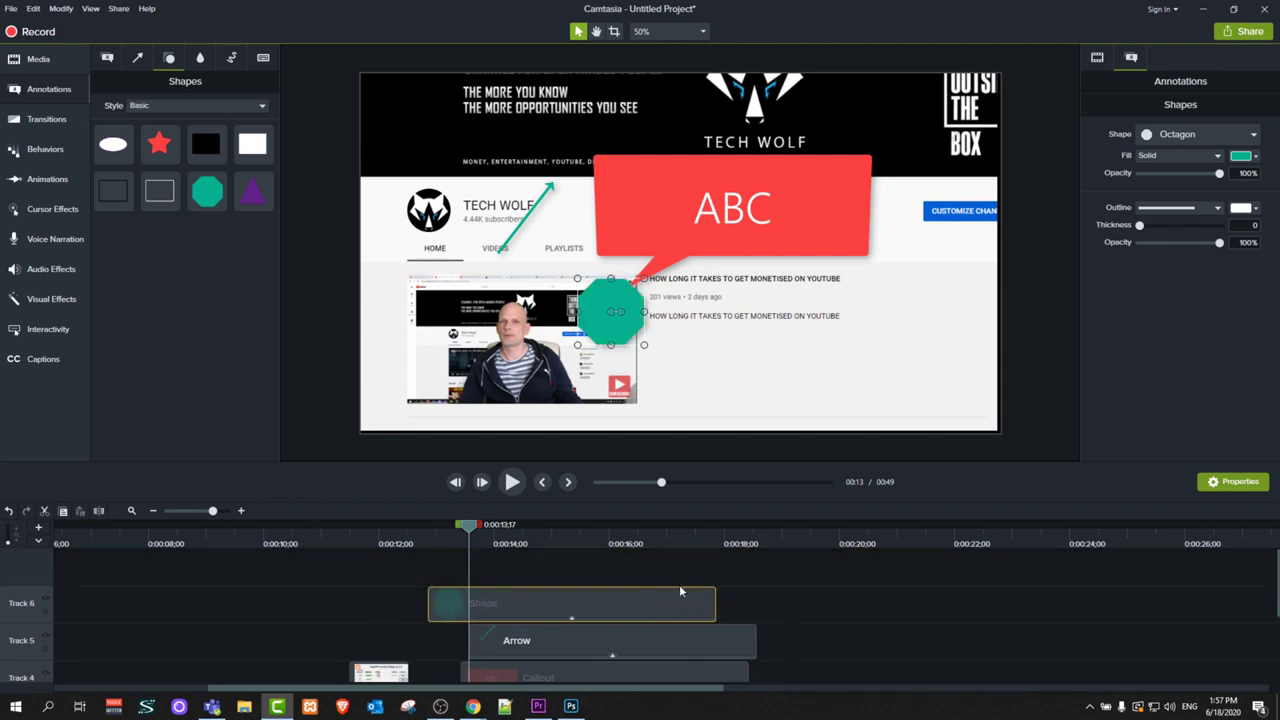
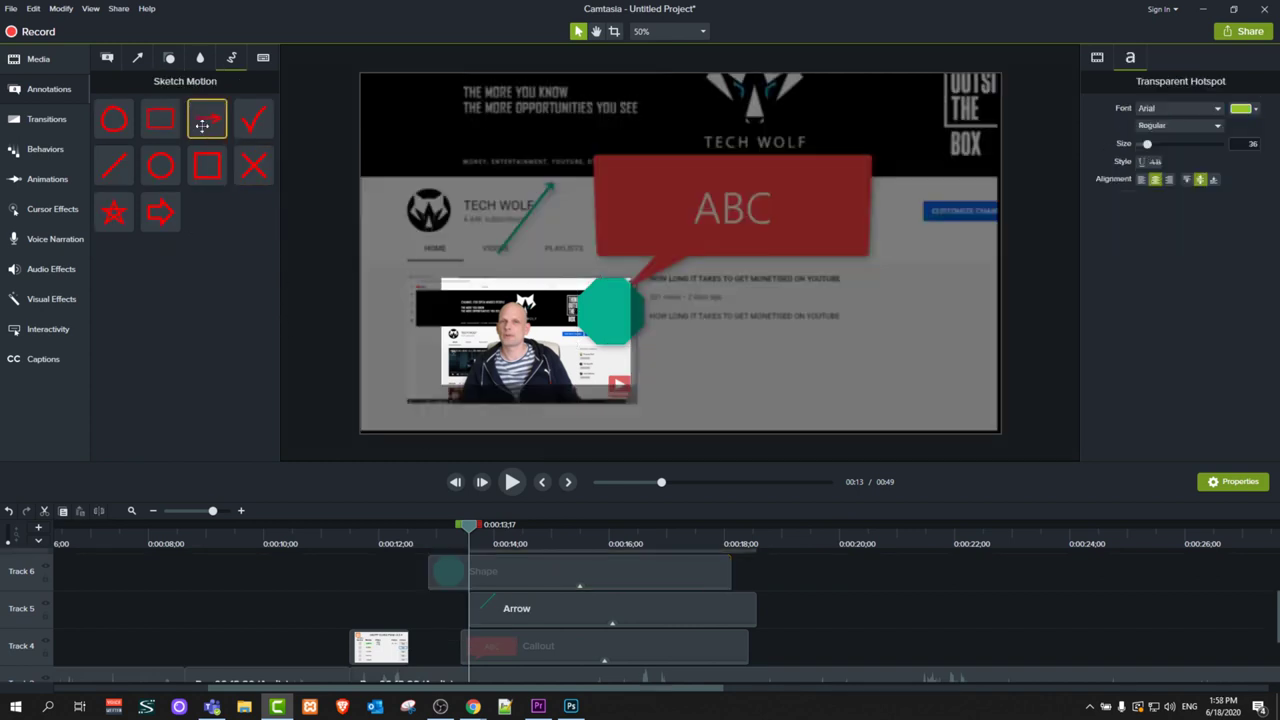
Add a red Sketch Motion arrow over the channel name and play back its drawing animation
mouse_move(203, 124)
left_mouse_down()
mouse_move(175, 225)
mouse_move(550, 200)
mouse_move(490, 216)
left_mouse_up()
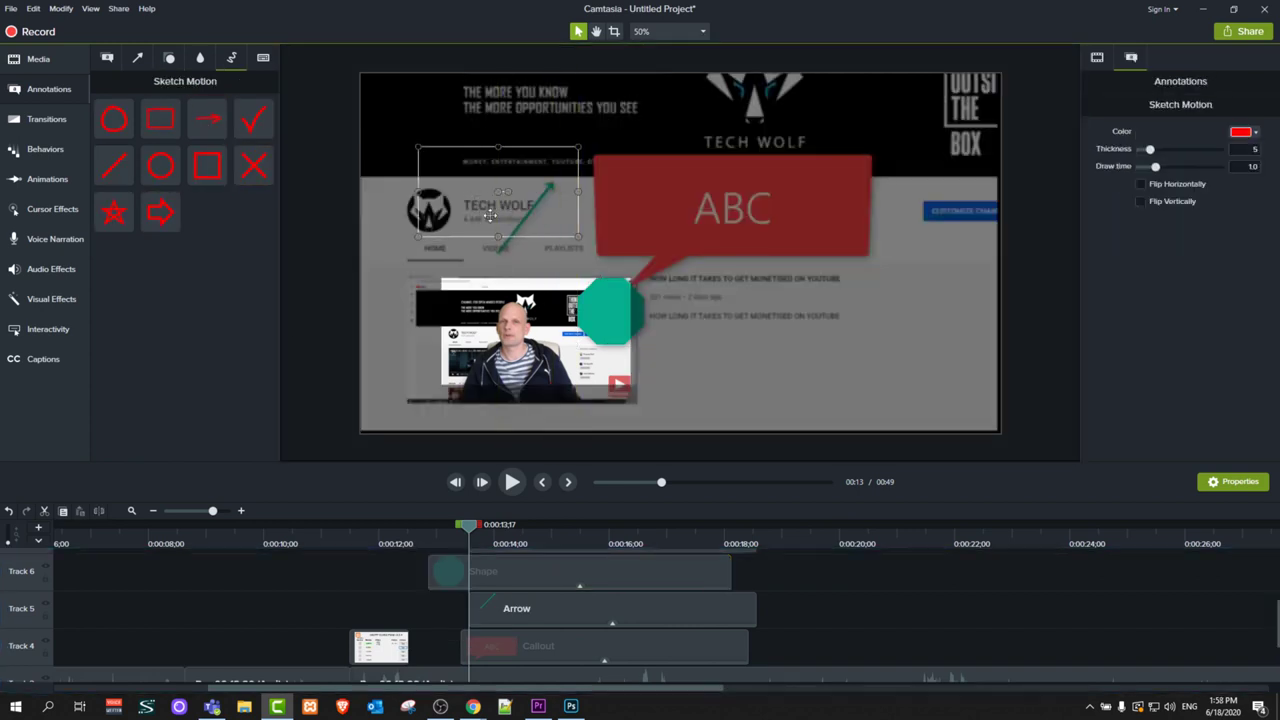
left_click(512, 481)
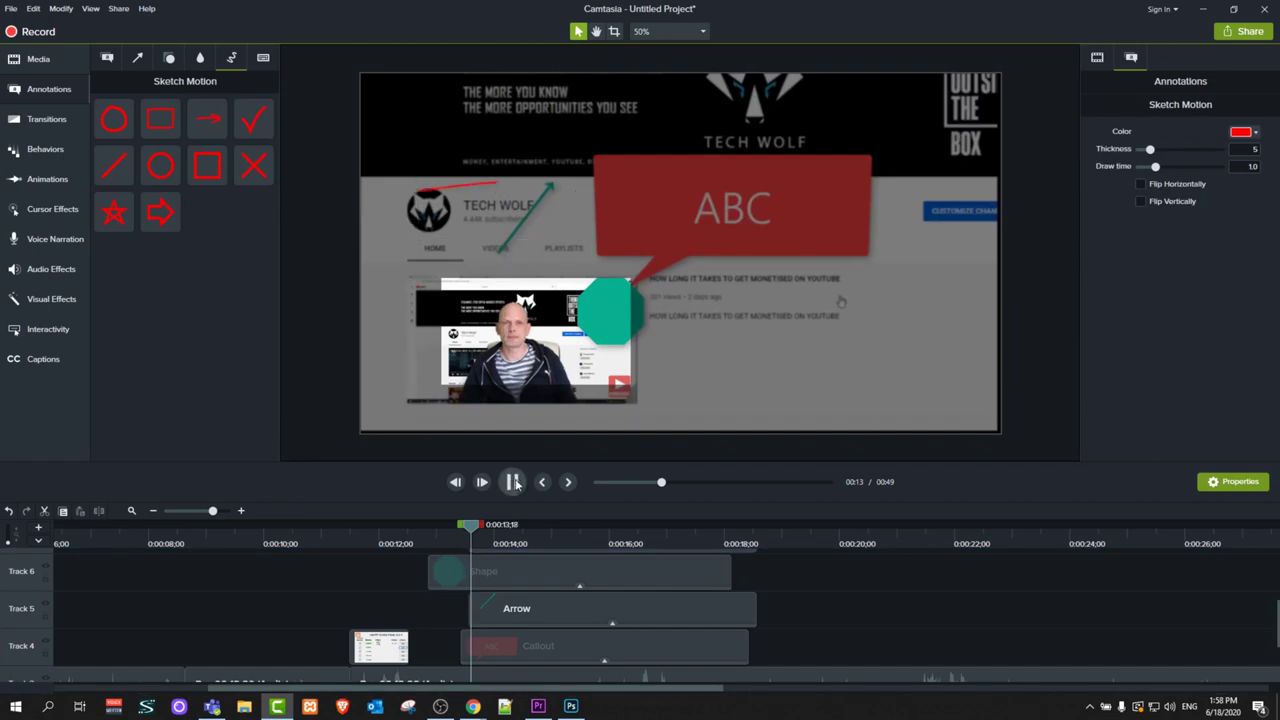
left_click(512, 481)
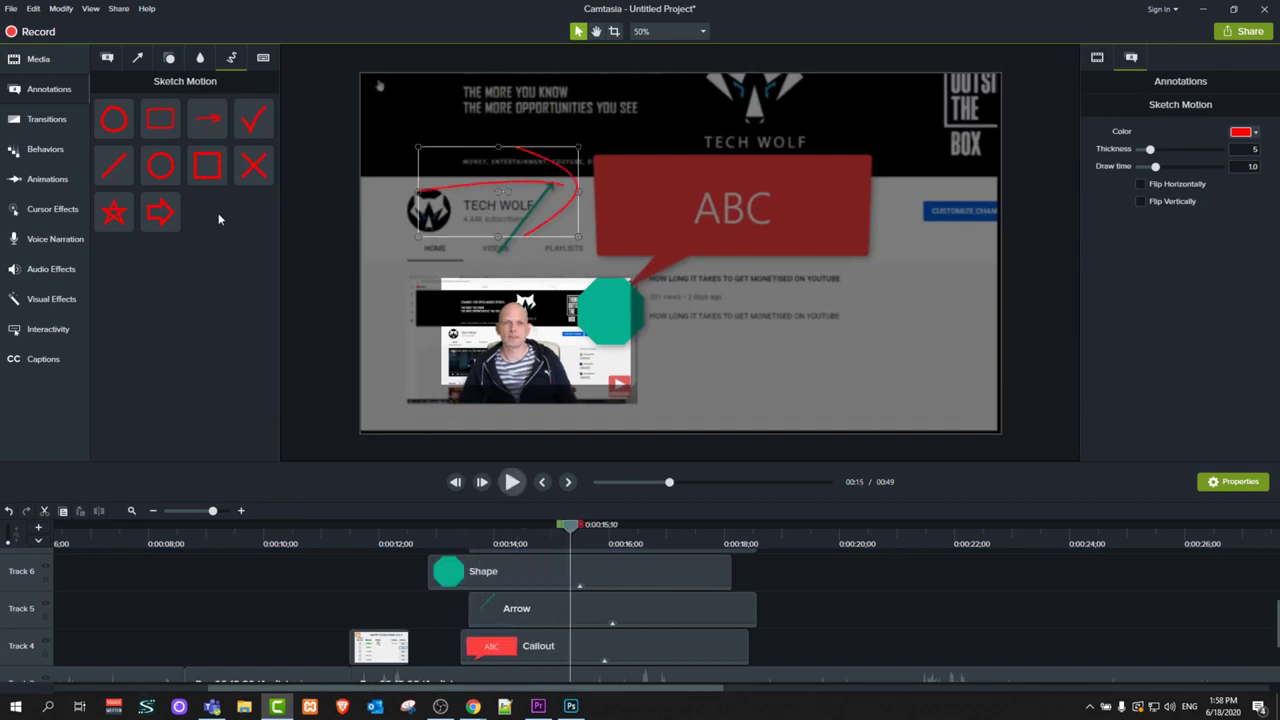
Add a red Sketch Motion rectangle around the video titles below the callout and play back its drawing animation
mouse_move(225, 163)
left_mouse_down()
mouse_move(572, 462)
mouse_move(677, 334)
mouse_move(738, 319)
left_mouse_up()
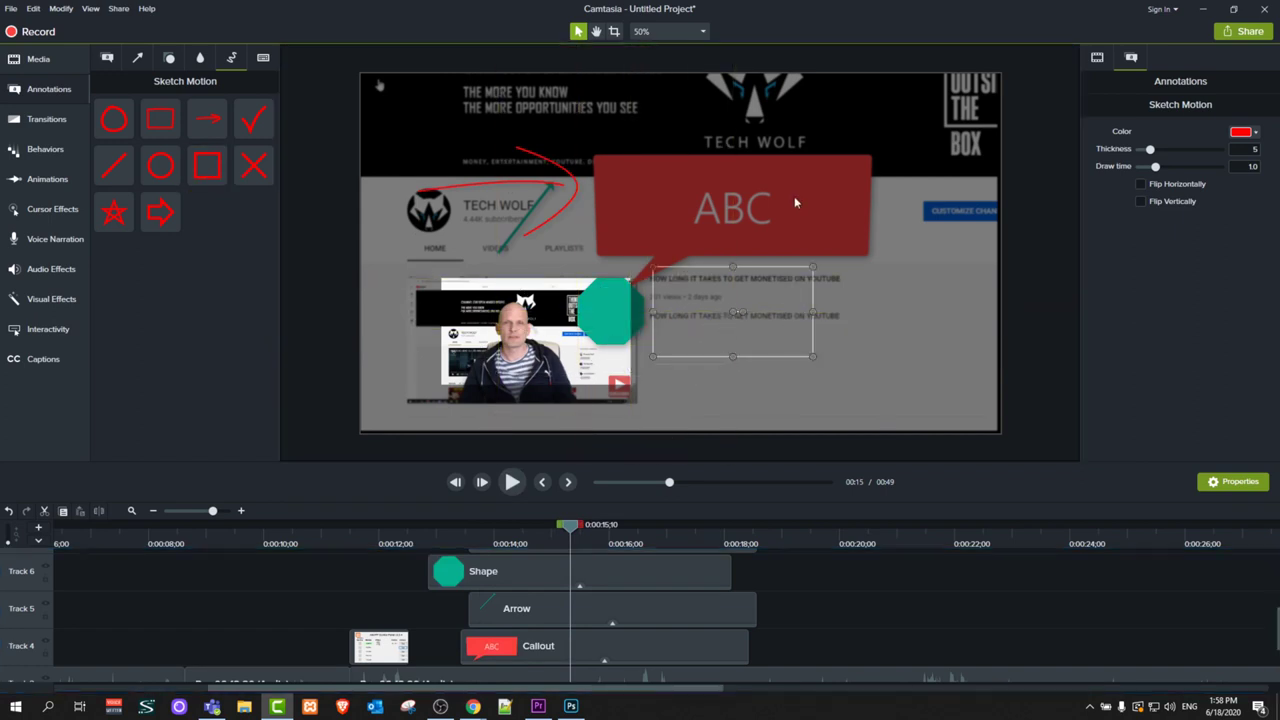
left_click(509, 486)
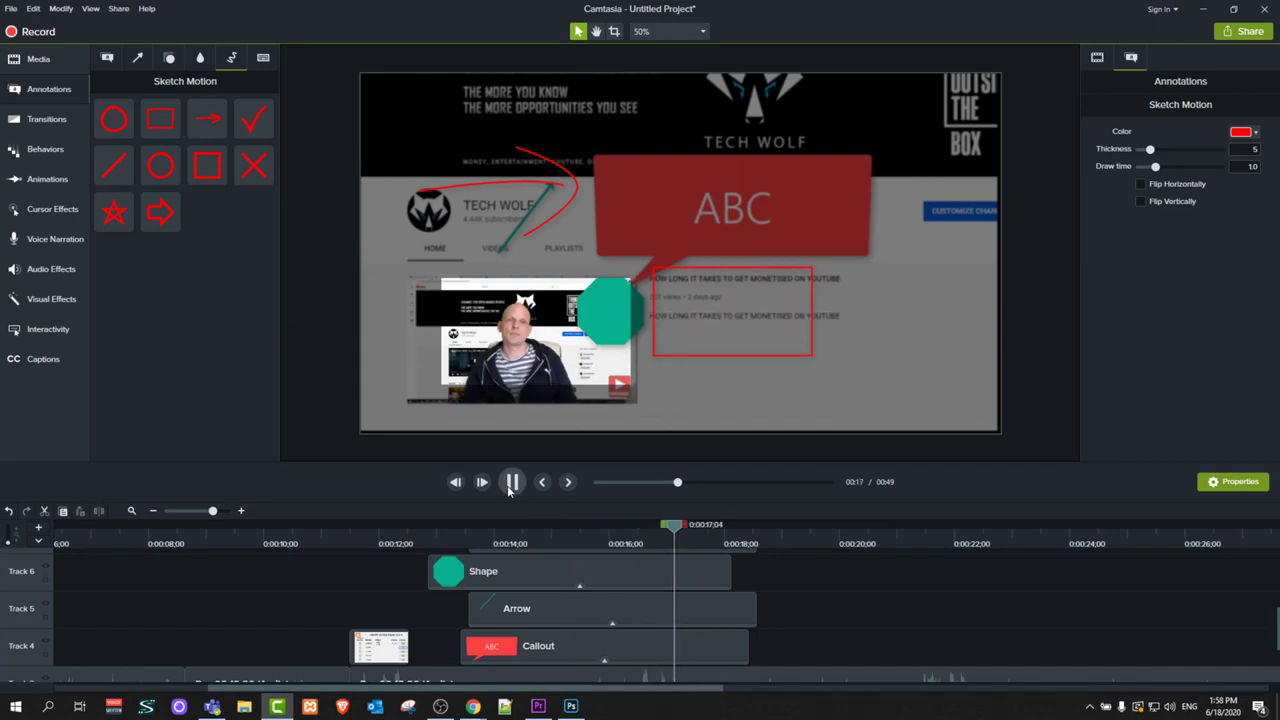
left_click(509, 486)
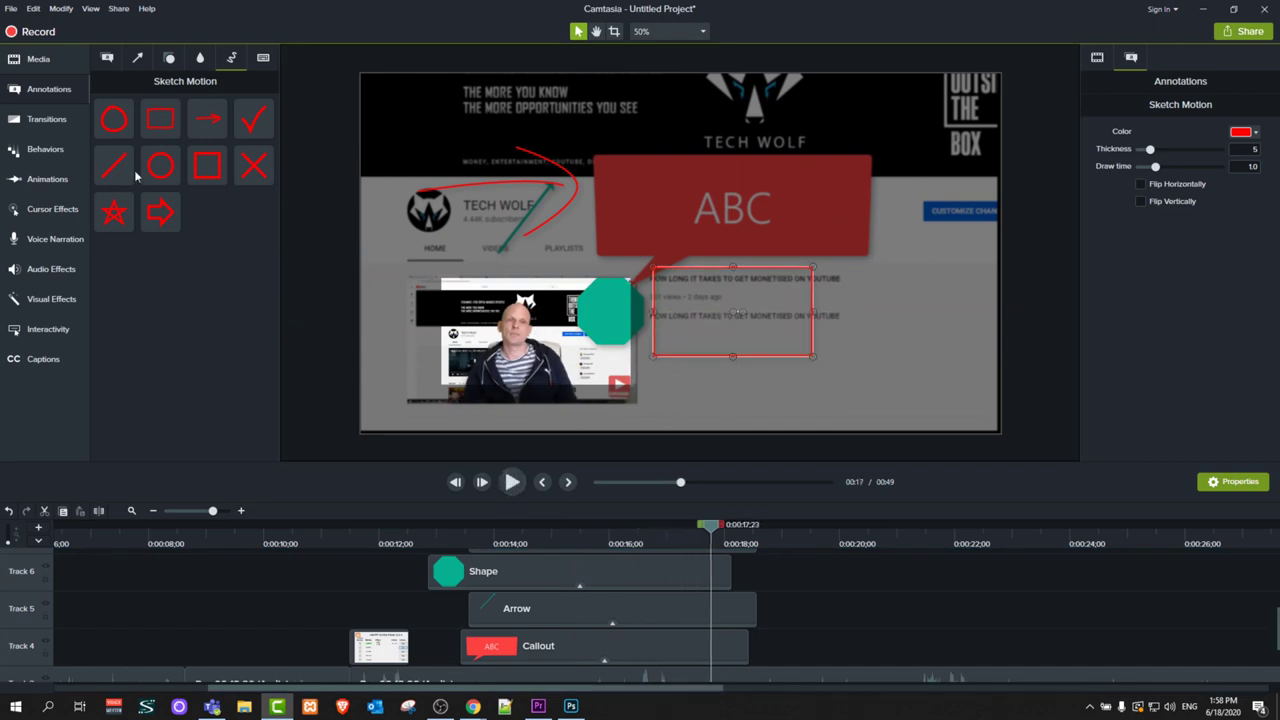
Apply a Fade transition at the cut near 0:00:08;18 between the Track 2 screen clips and lengthen it
left_click(52, 120)
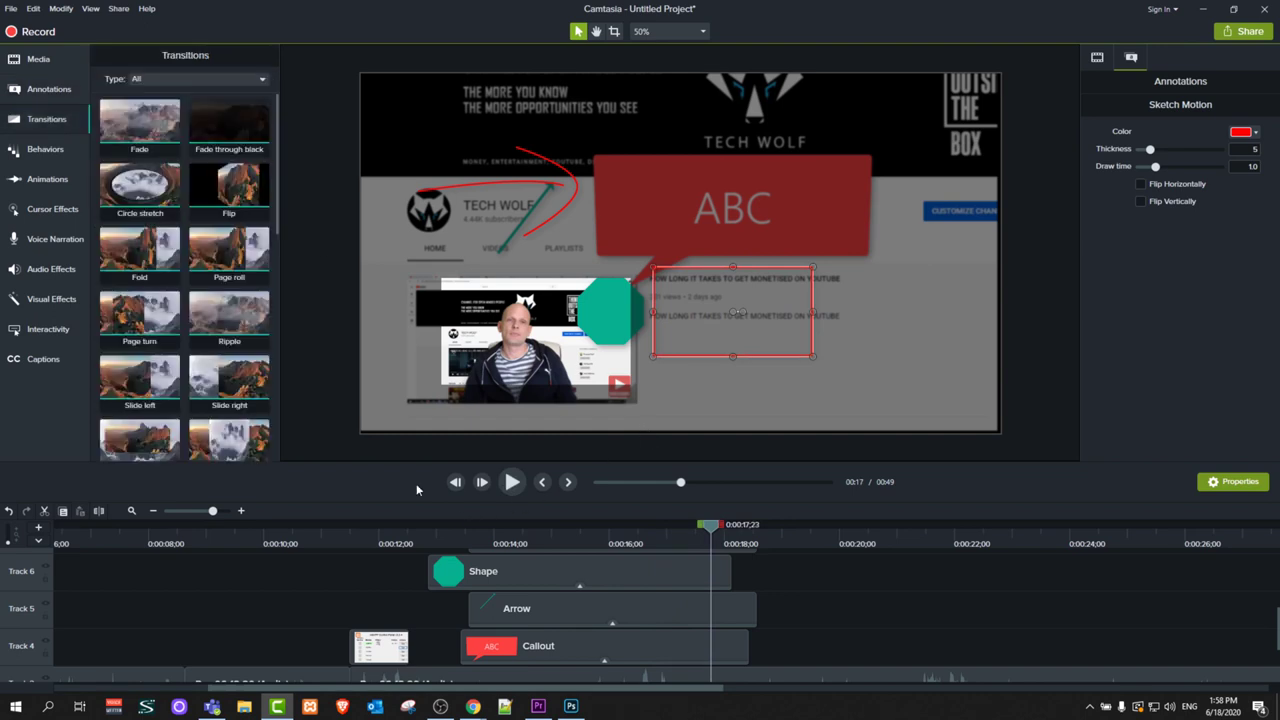
scroll(381, 324, "down", 2)
scroll(301, 550, "down", 1)
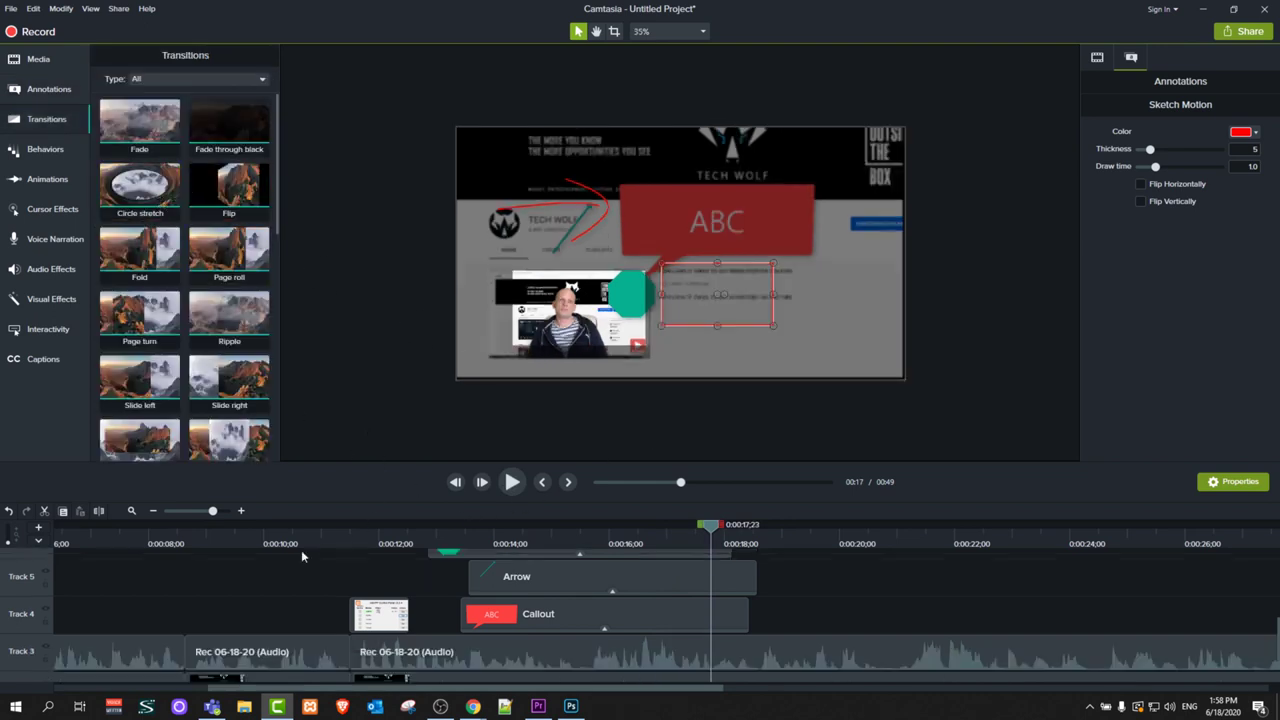
scroll(271, 582, "down", 1)
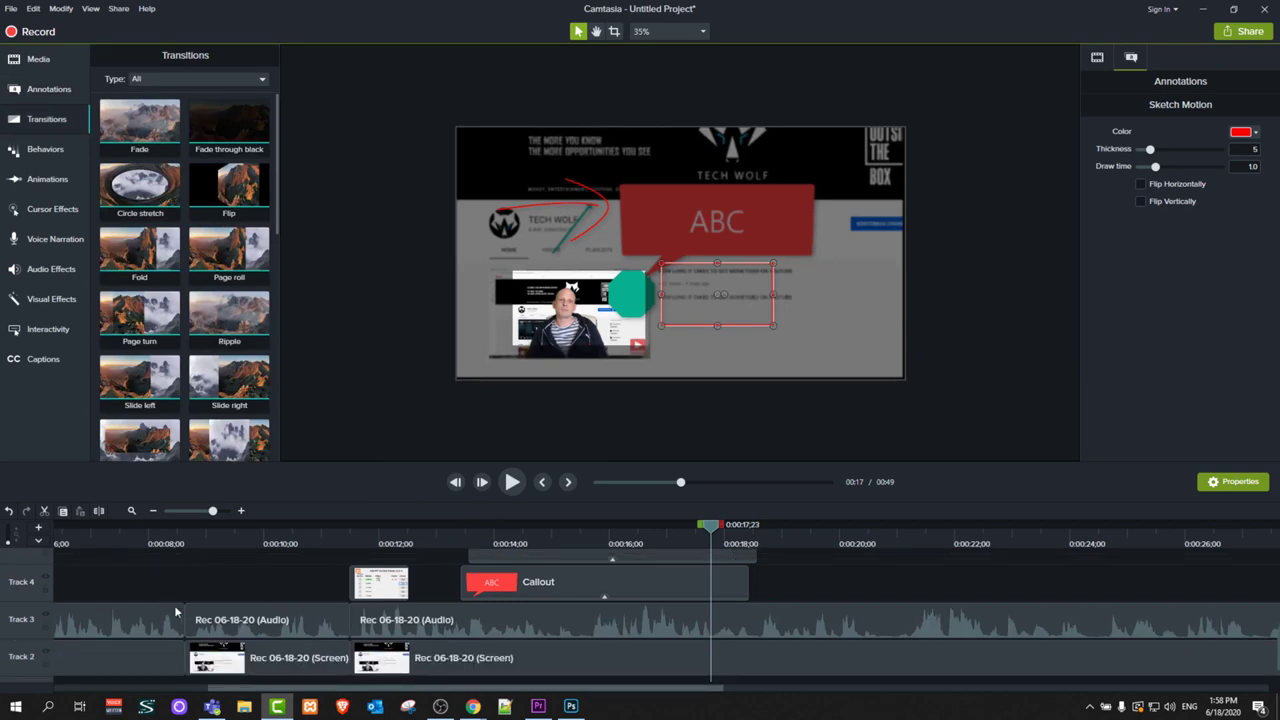
left_click(184, 547)
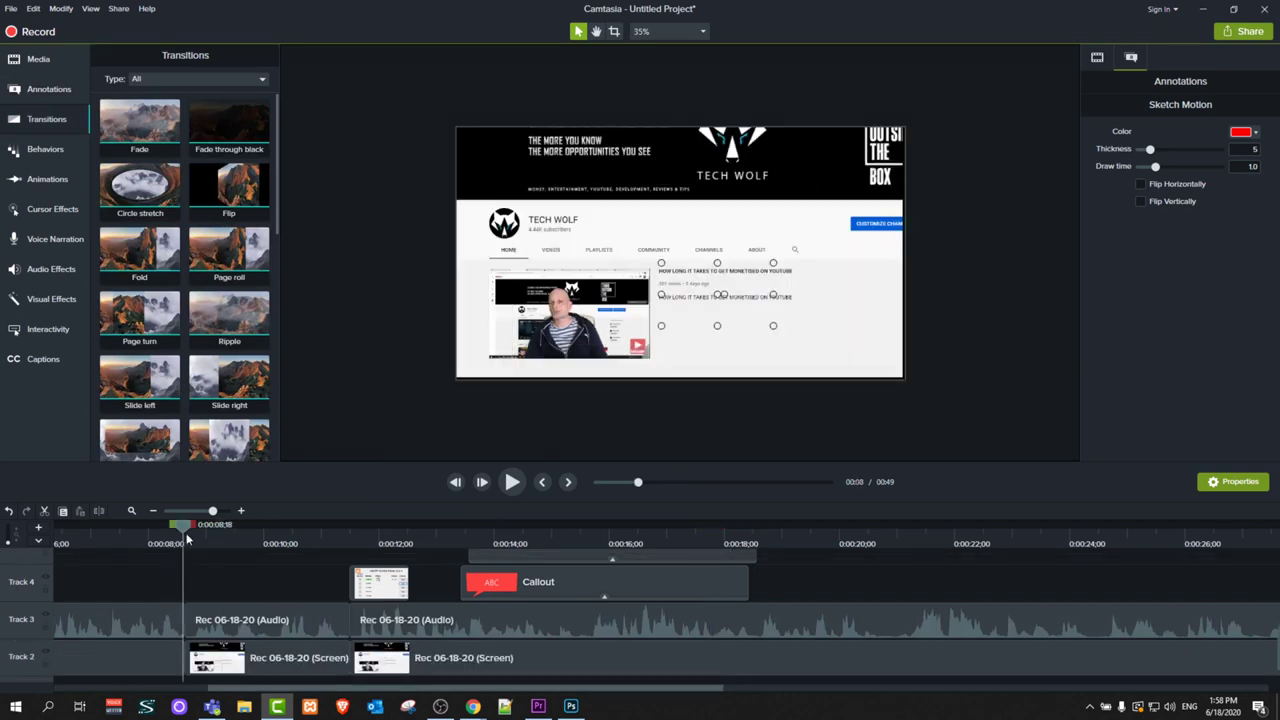
scroll(169, 560, "down", 1)
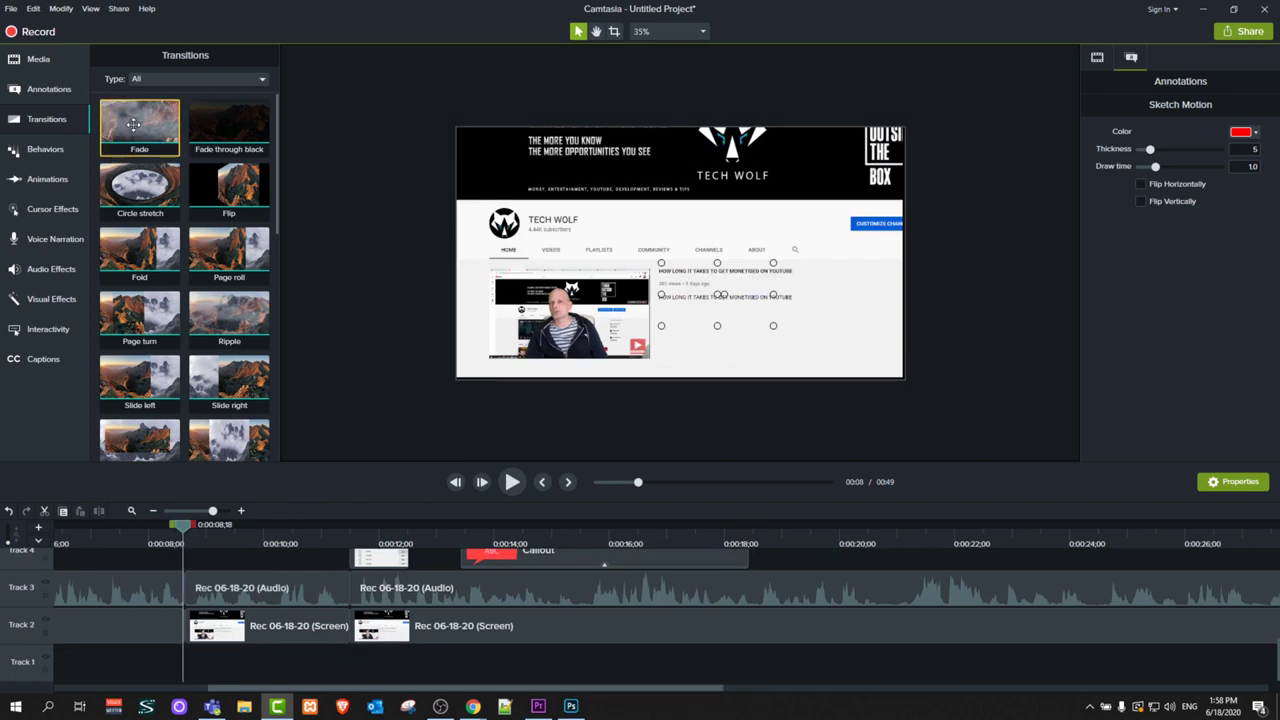
left_click_drag(155, 283, 261, 628)
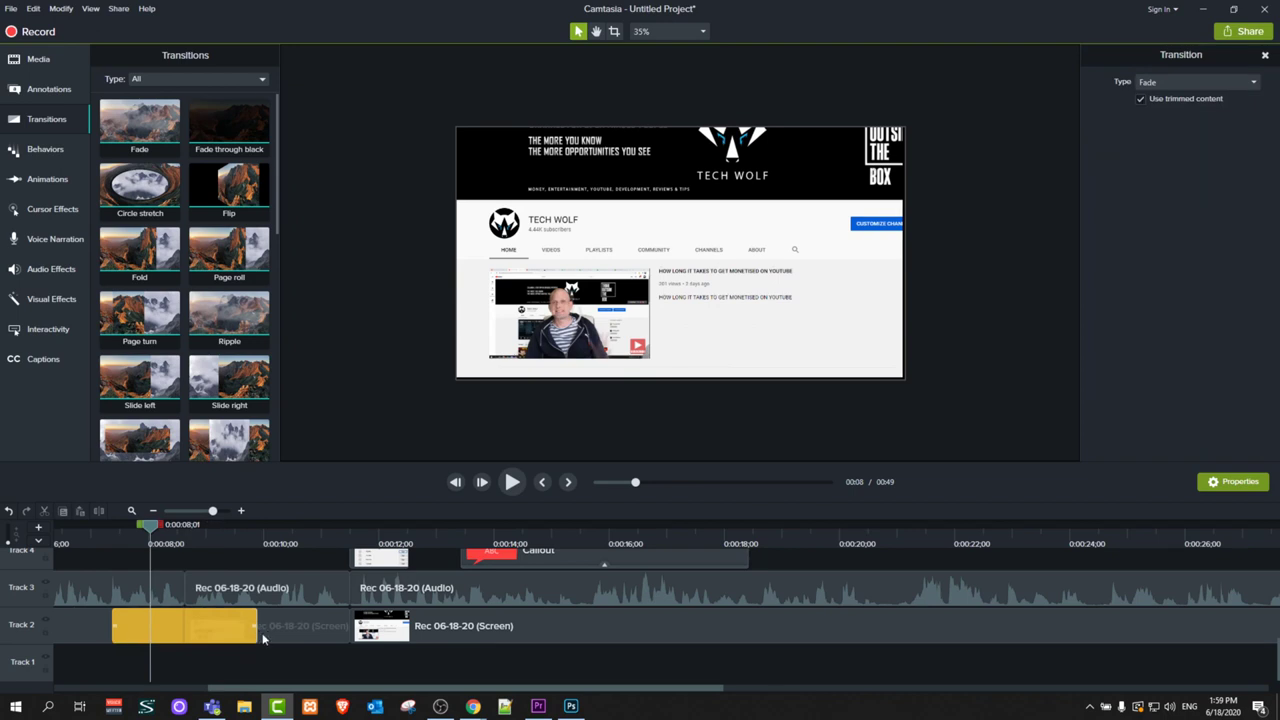
Apply the Cube rotate transition at the cut near 0:00:08;18 on Track 2 and preview it from just before
scroll(185, 250, "down", 5)
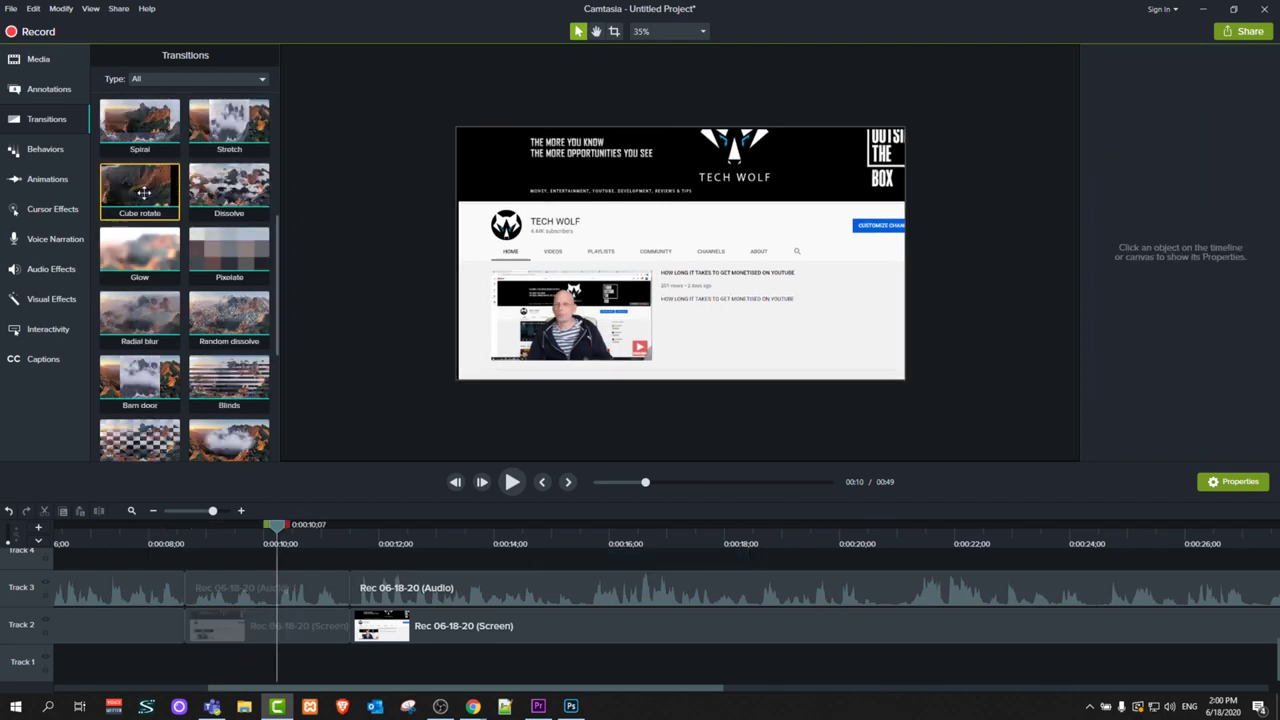
left_click_drag(140, 185, 181, 624)
left_click(136, 534)
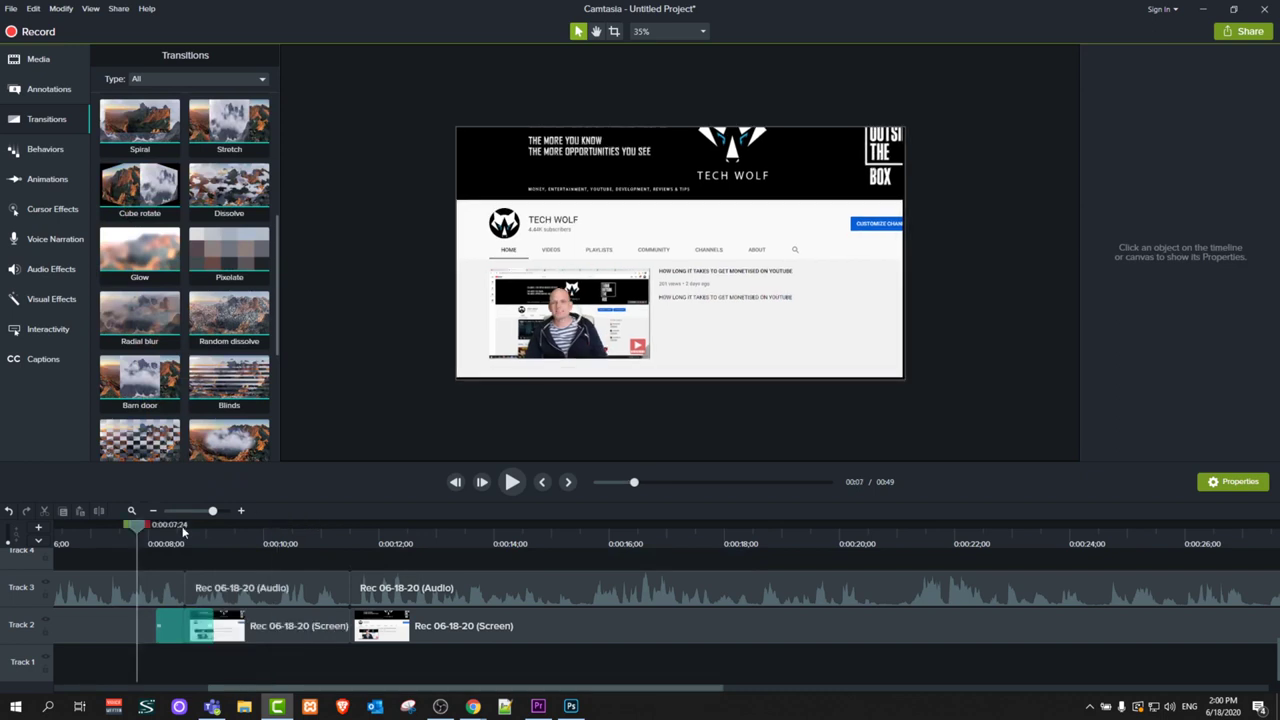
left_click(511, 482)
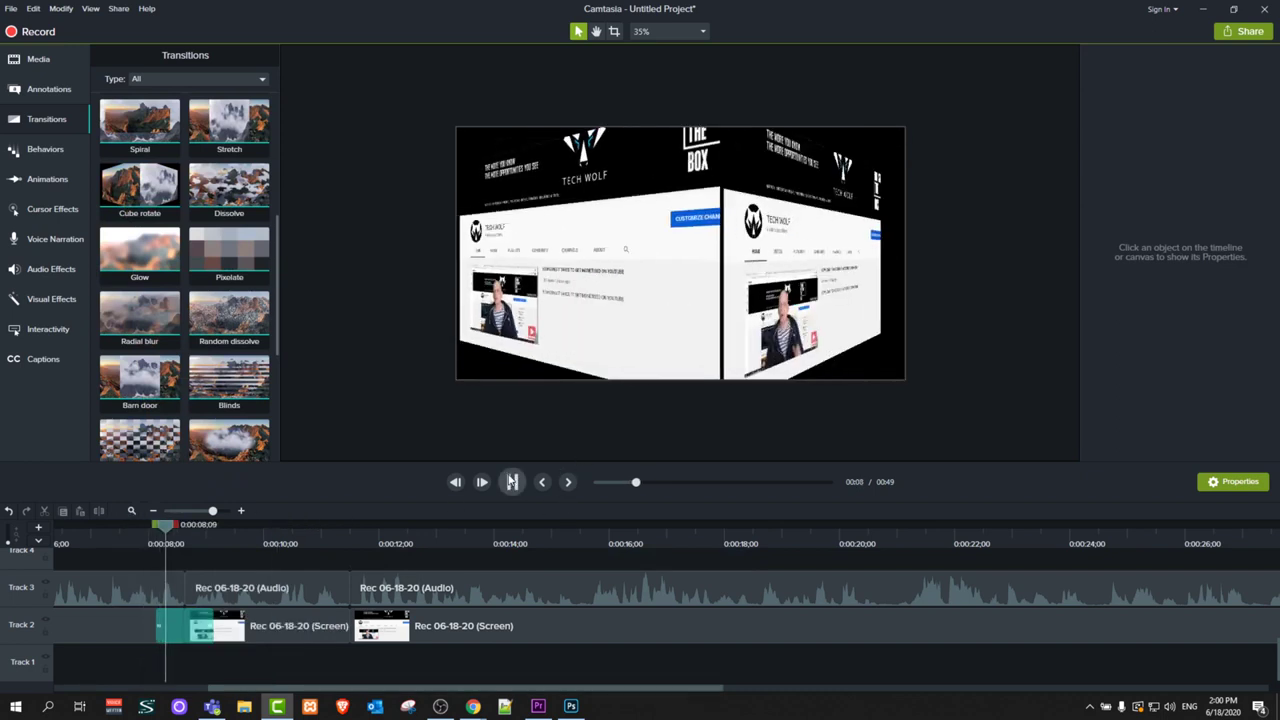
Finish previewing the Cube rotate transition and look through more of the available transitions
left_click(511, 482)
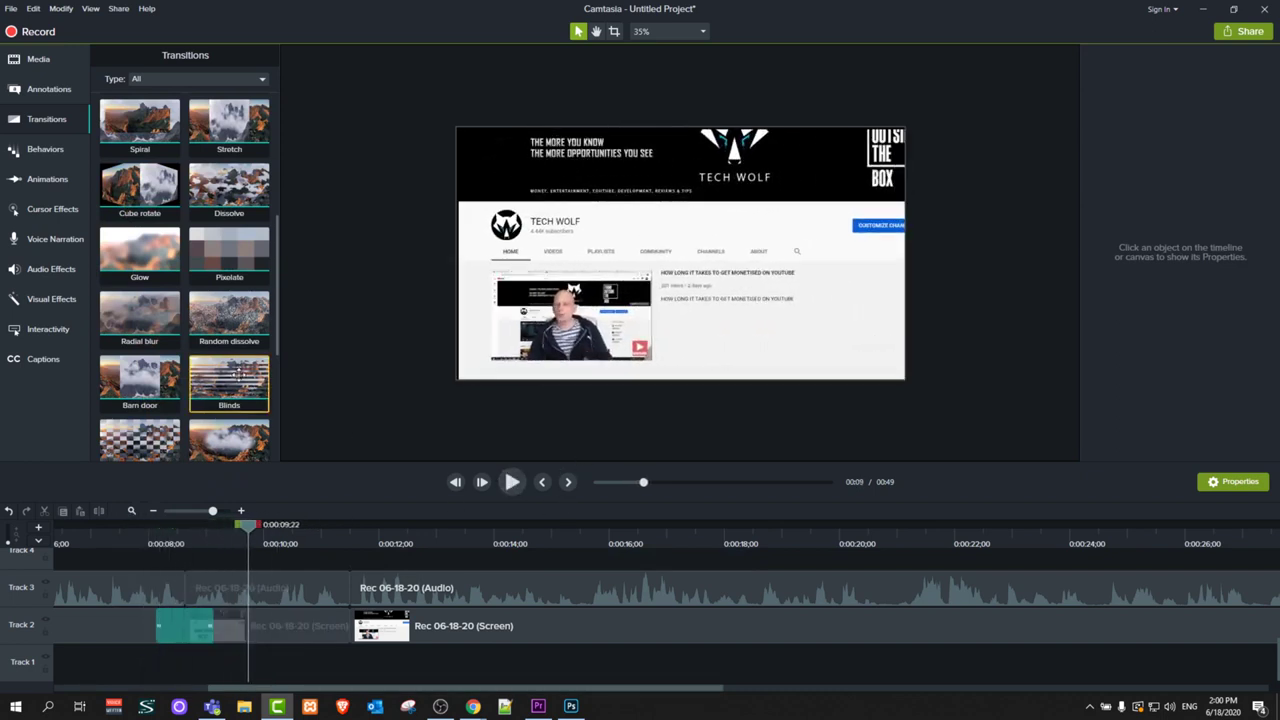
scroll(214, 360, "down", 2)
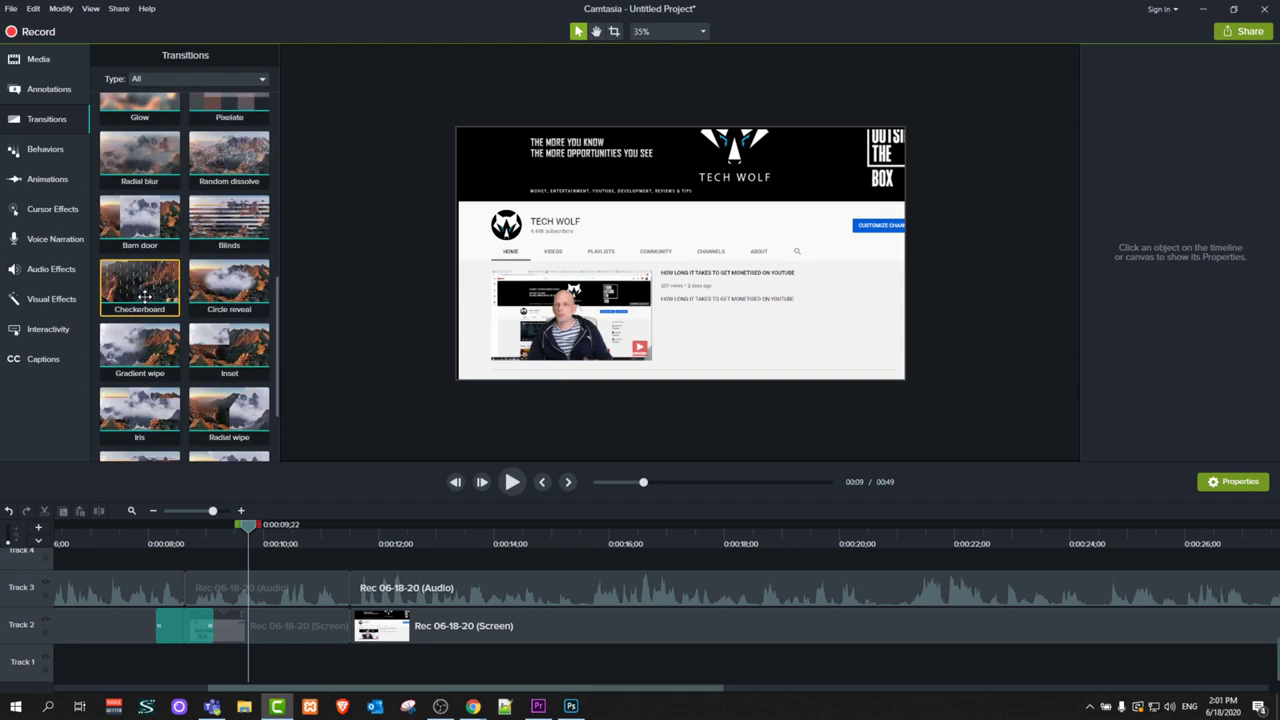
Apply the Shifting behavior to the short screen clip after the transition on Track 2 and play back its animation
left_click(43, 152)
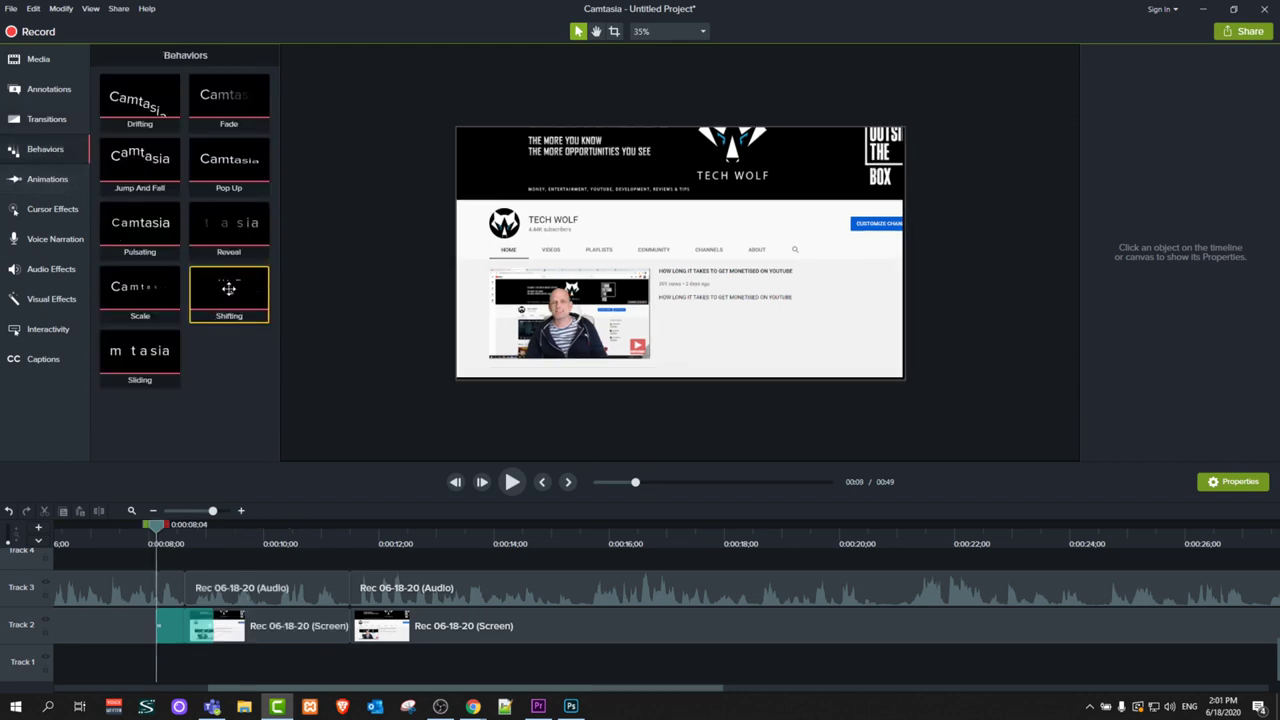
left_click_drag(233, 291, 224, 626)
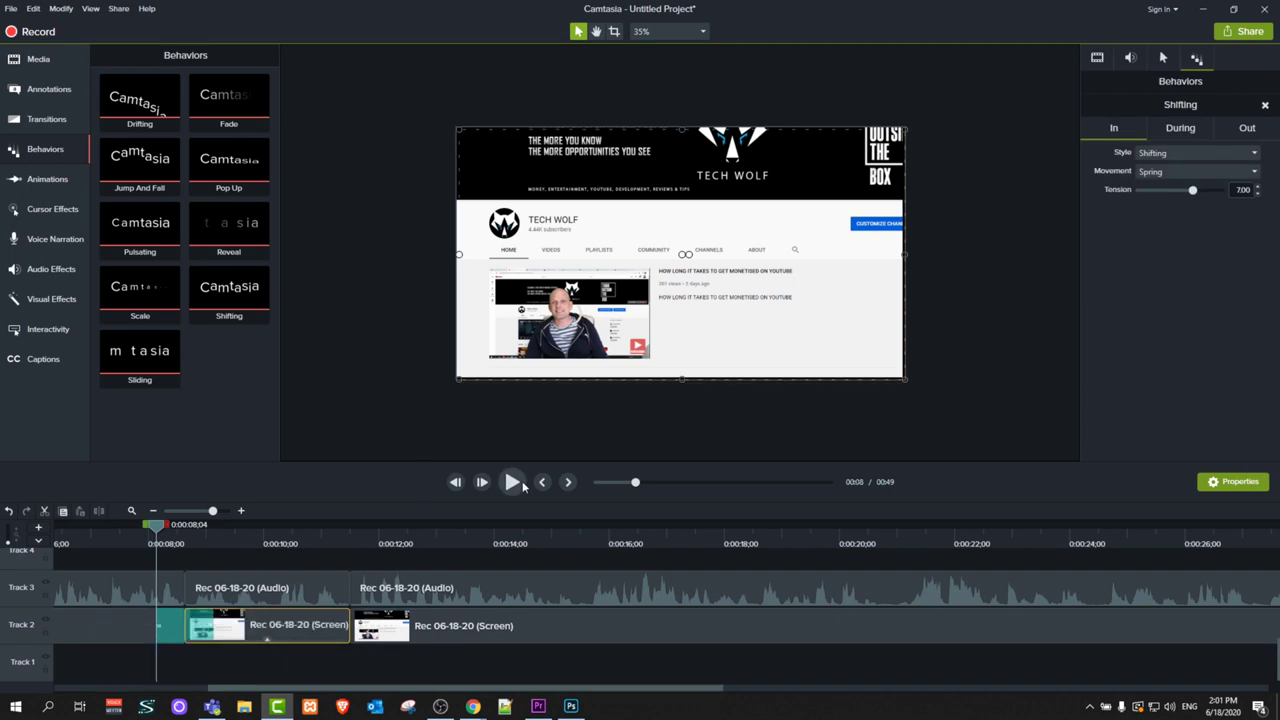
left_click(517, 482)
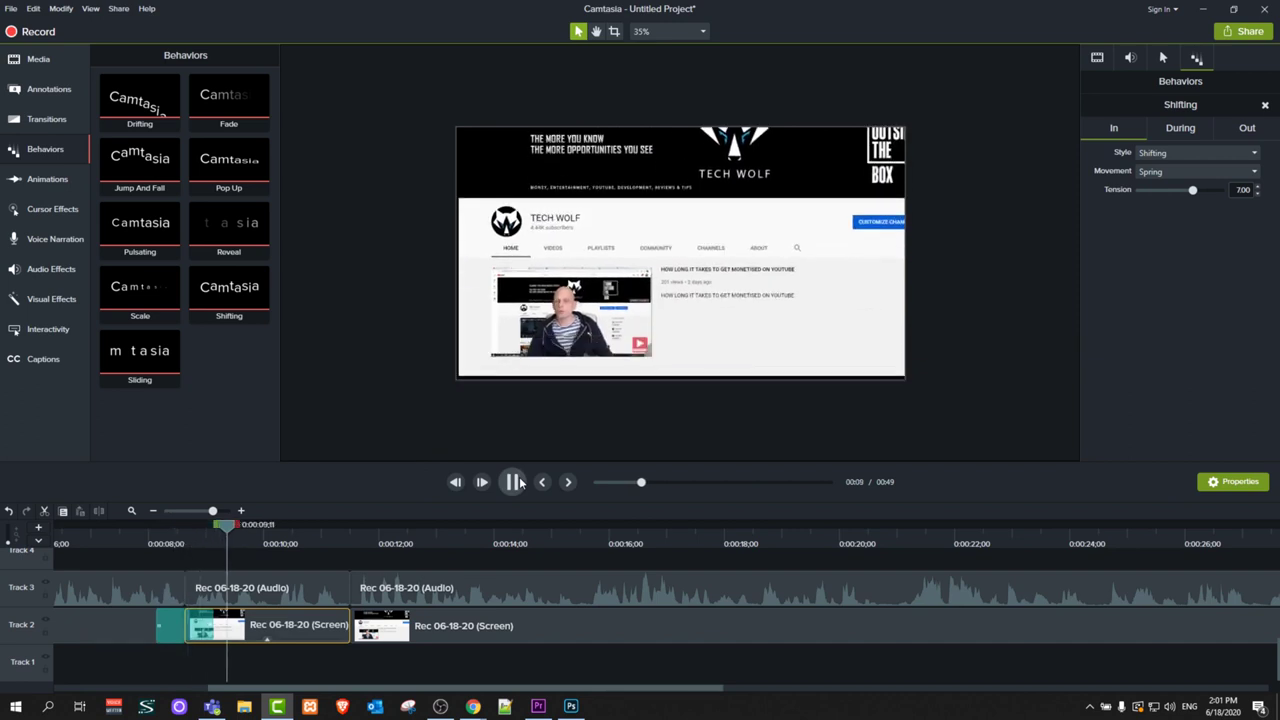
left_click(517, 482)
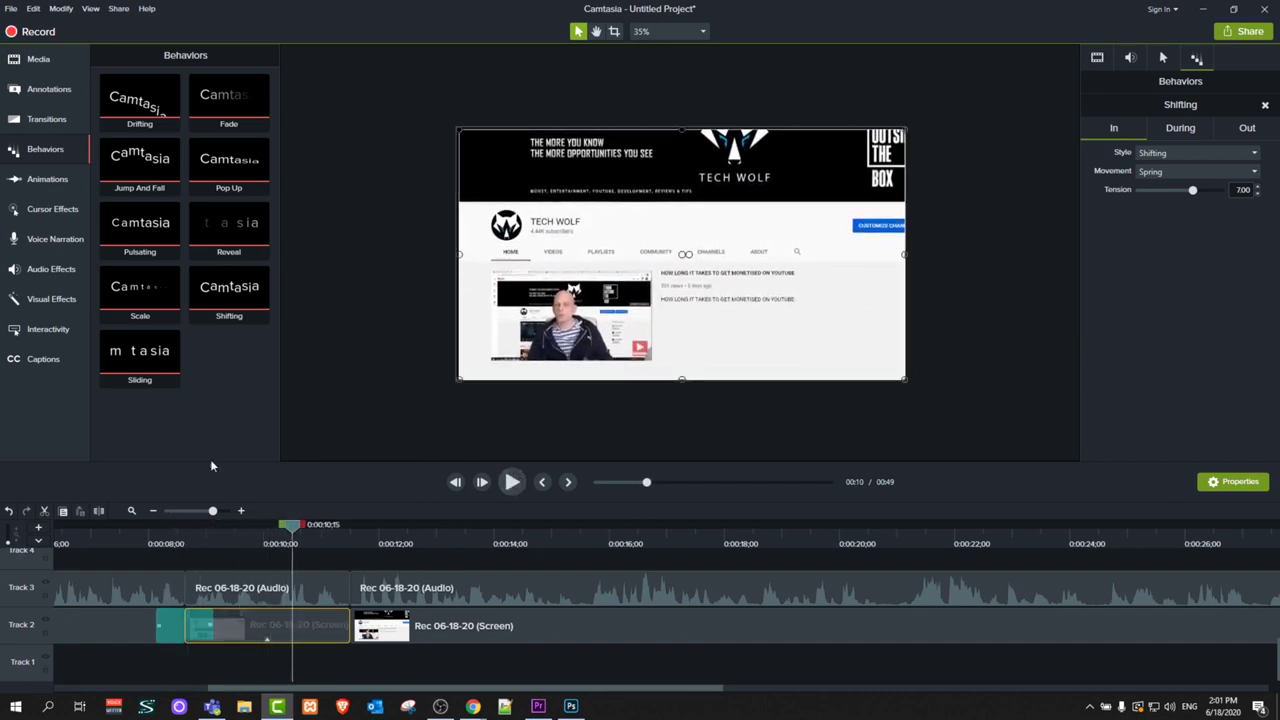
Look over the Zoom-n-Pan animation settings, the cursor effects and the voice narration options
left_click(55, 180)
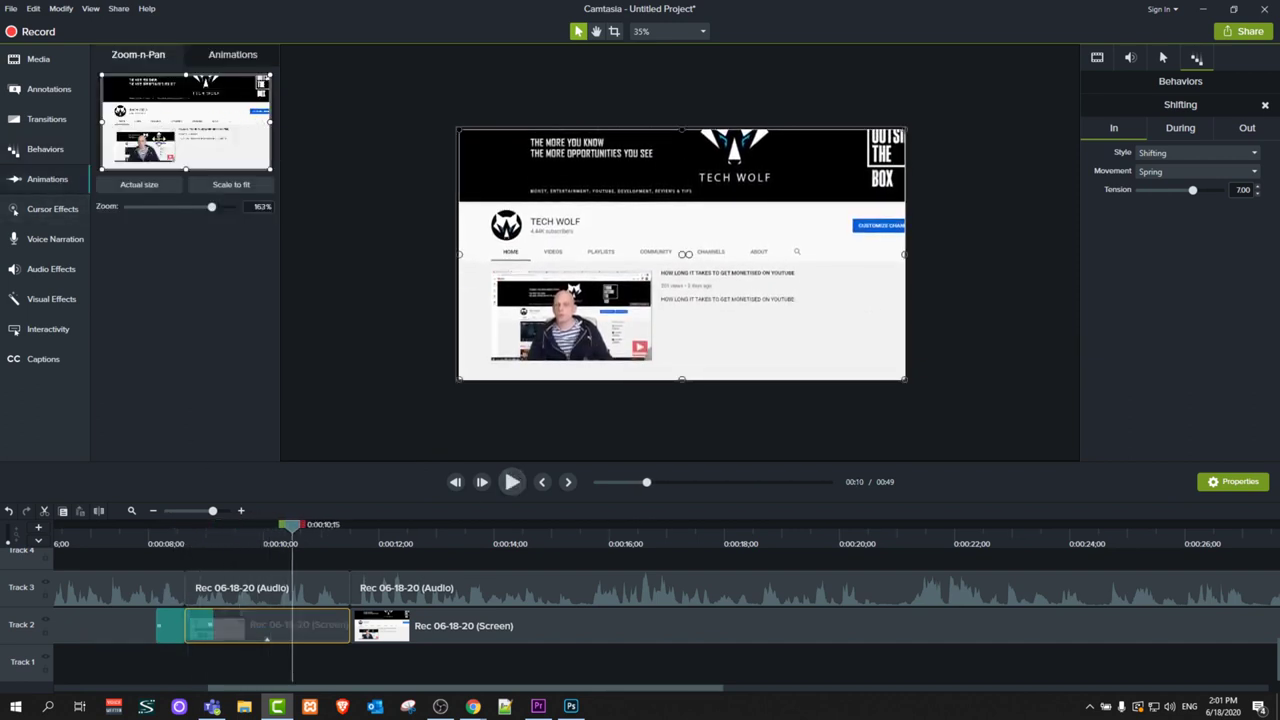
left_click(55, 210)
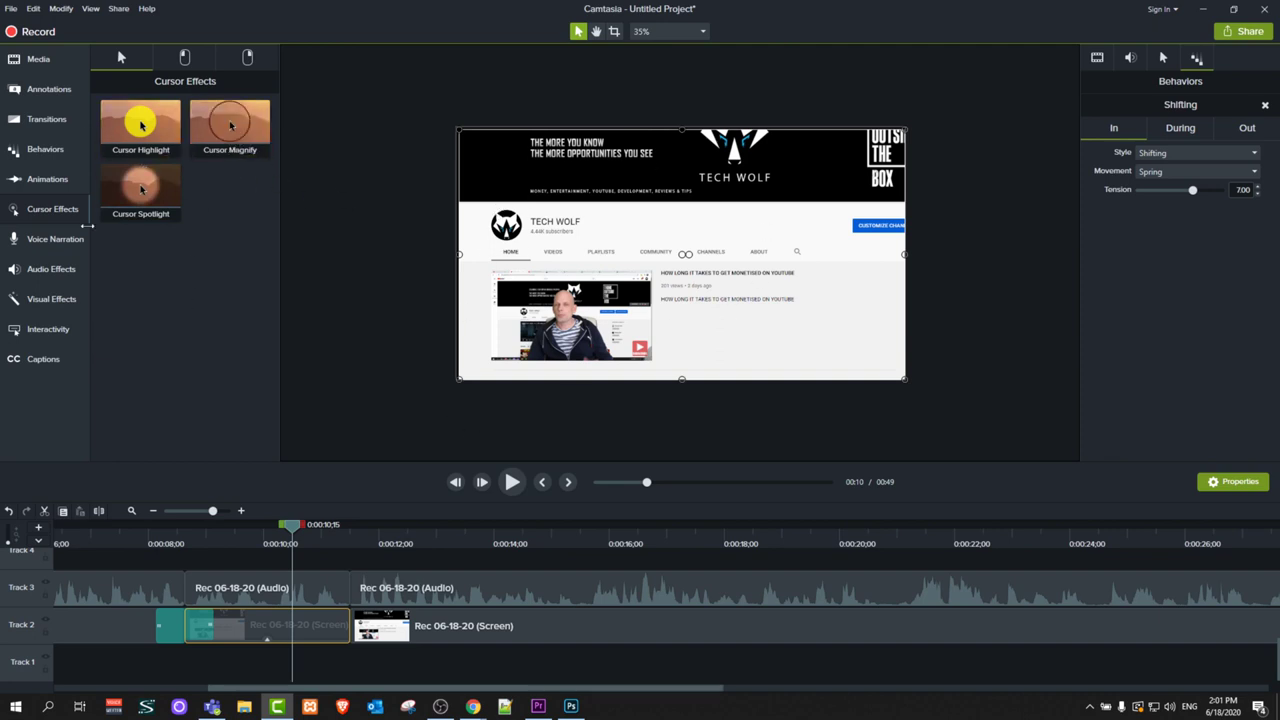
left_click(55, 241)
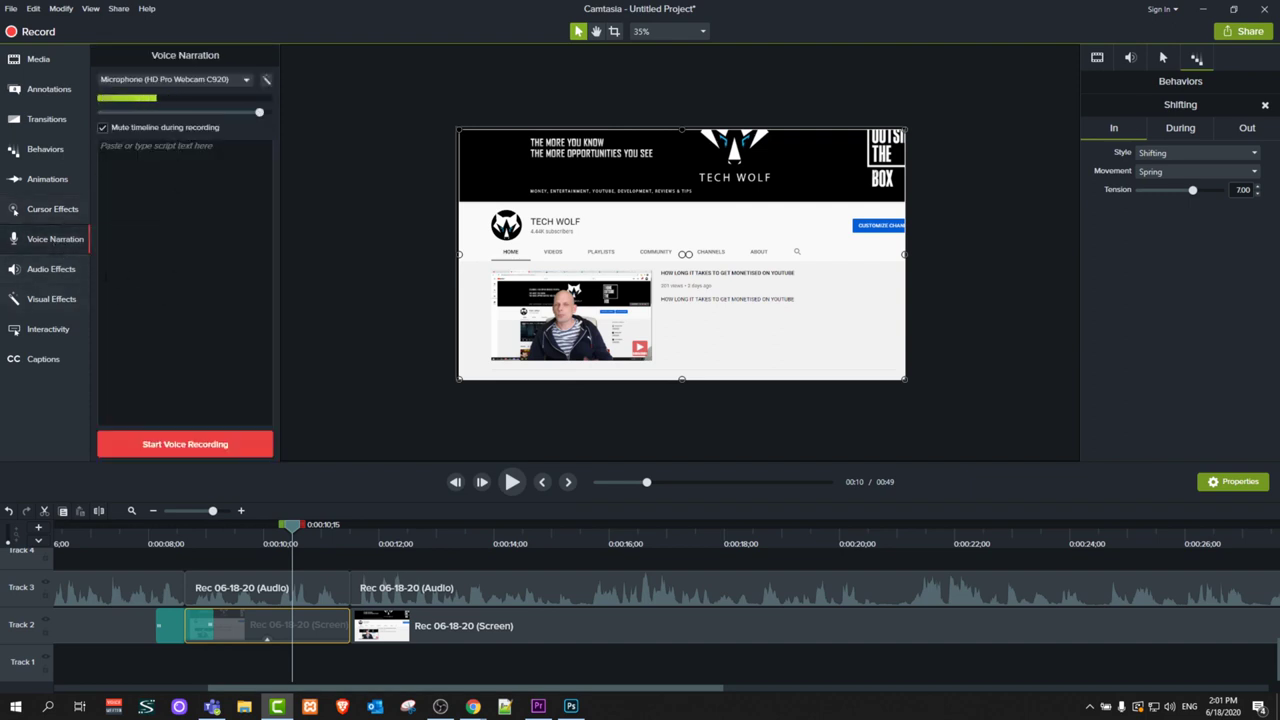
Add a Fade In to the Track 3 audio clip starting at 0:00:11;15, extend it to about 0:00:17, and add a Fade Out to the preceding clip
left_click(52, 270)
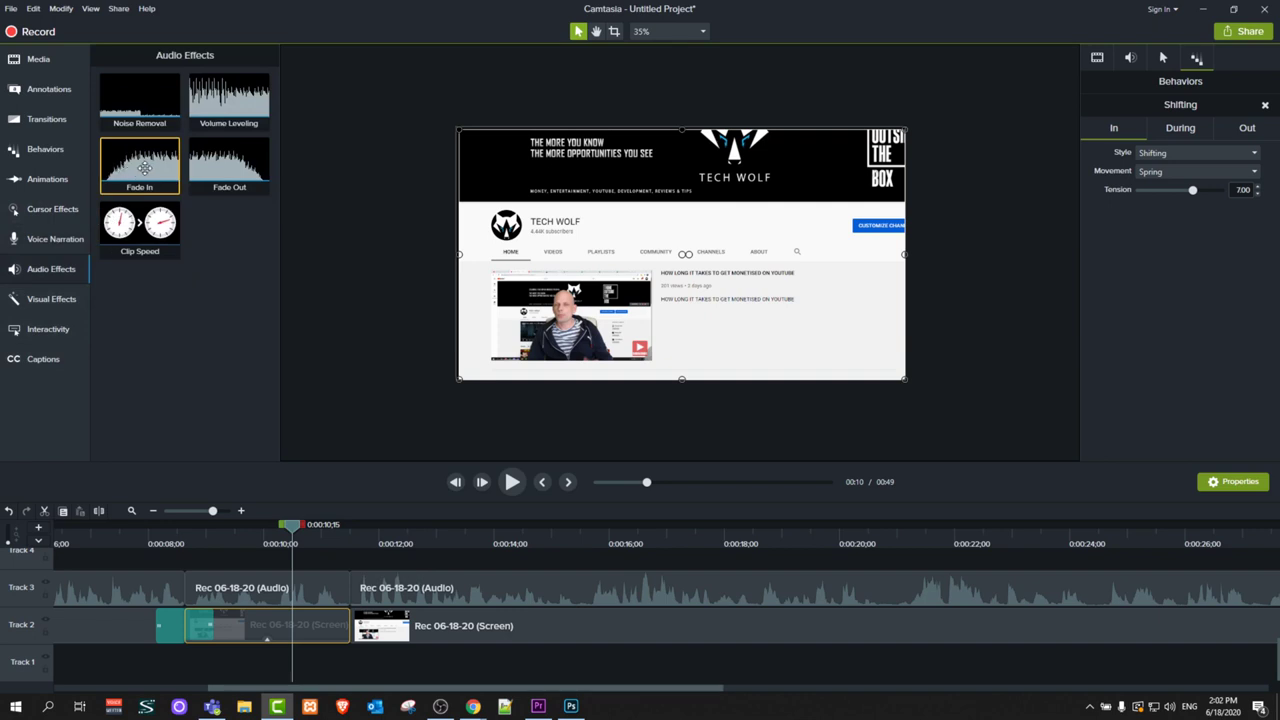
left_click_drag(145, 168, 378, 585)
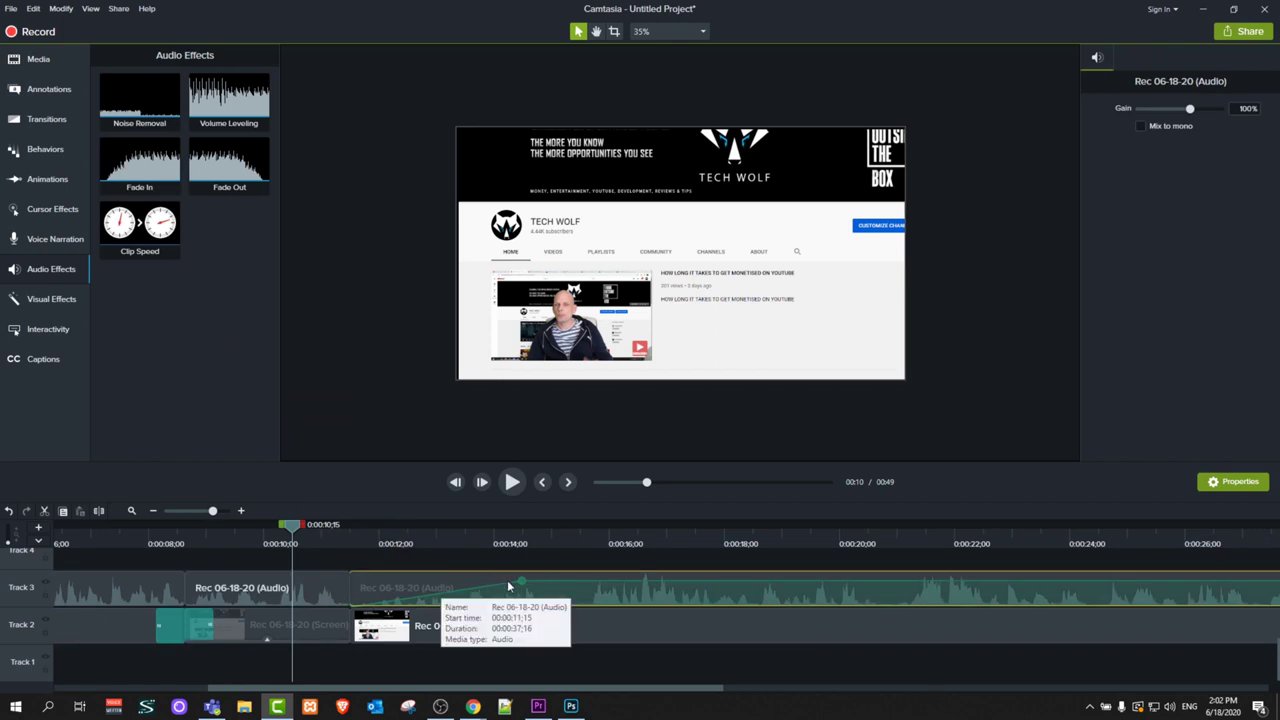
left_click_drag(520, 580, 690, 596)
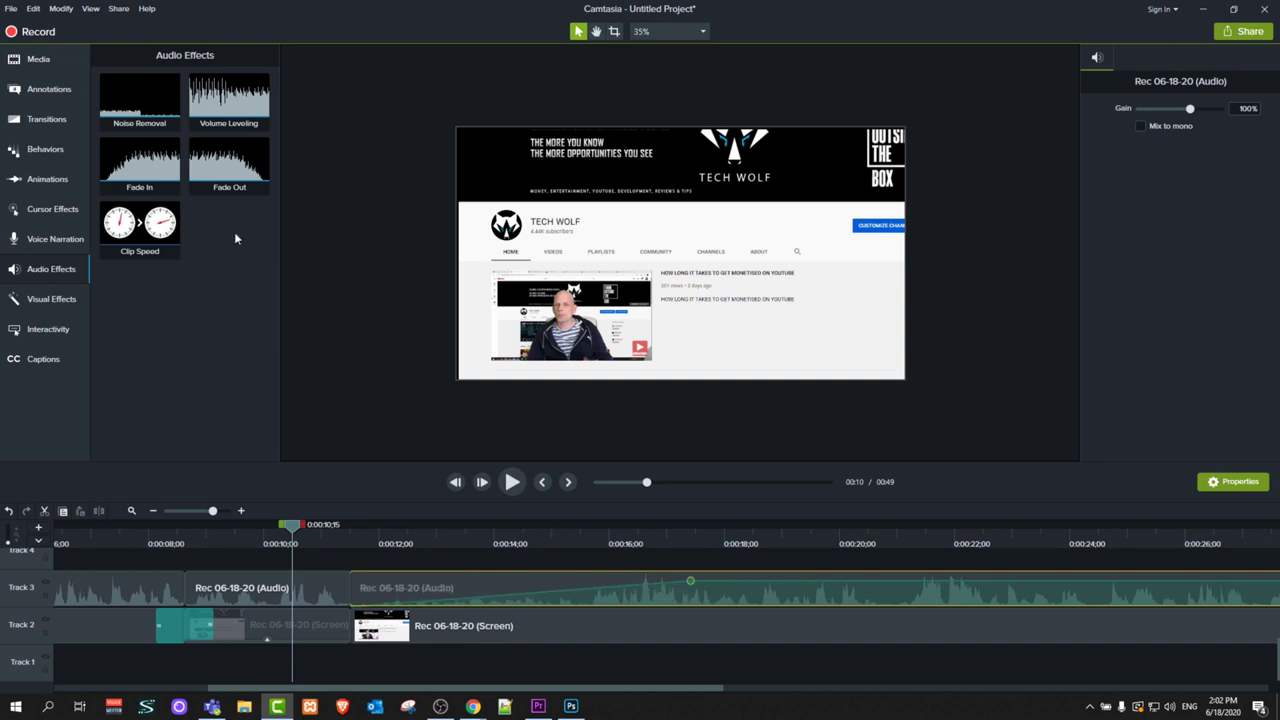
left_click_drag(227, 165, 310, 584)
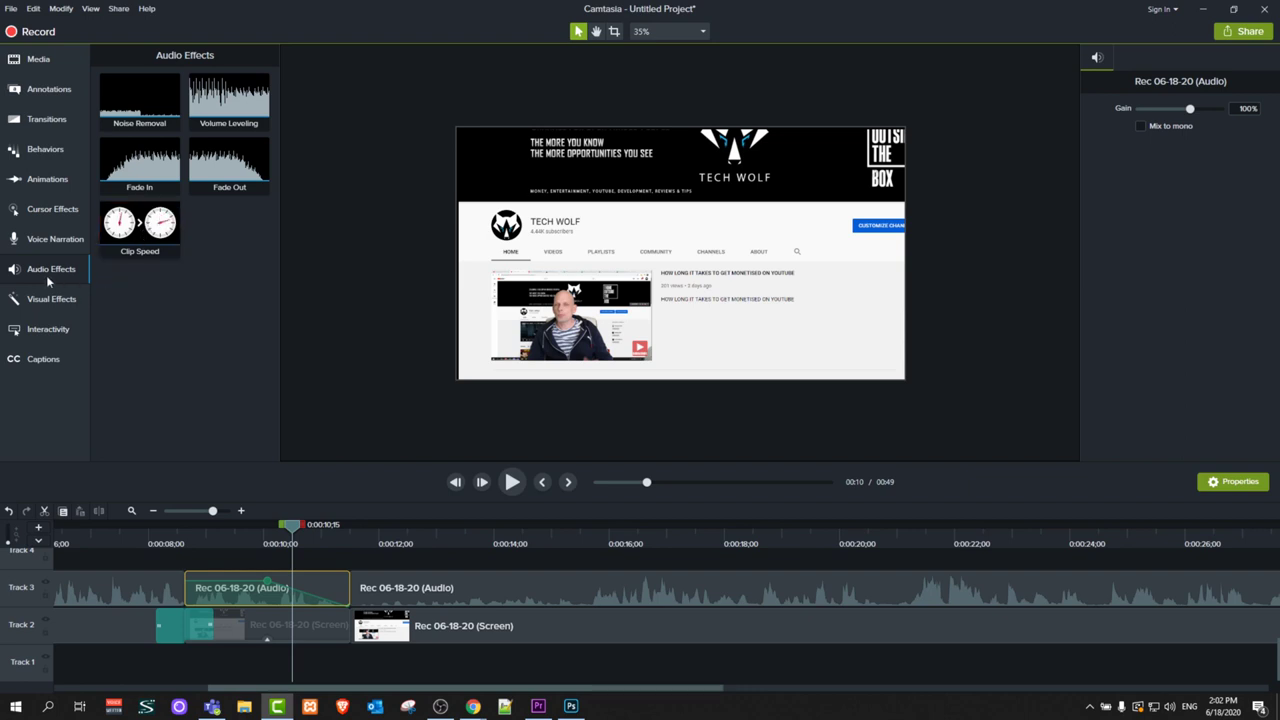
Look over the available visual effects
left_click(48, 313)
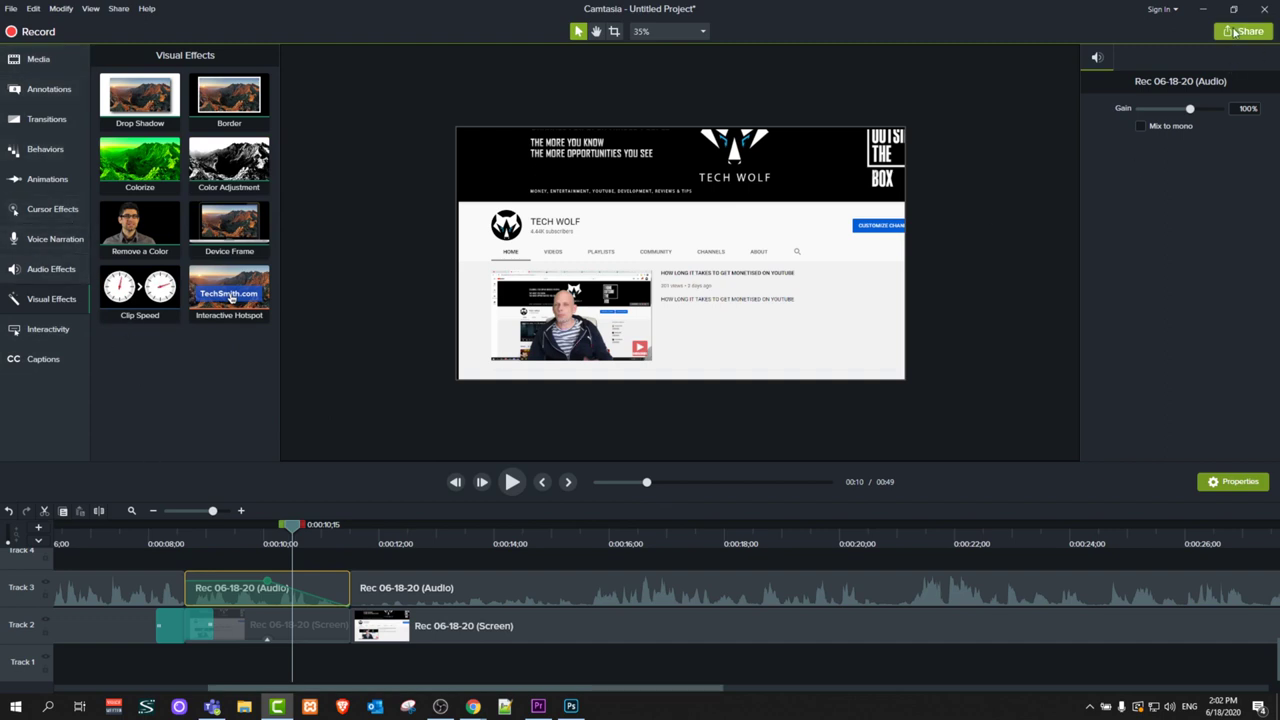
Set up a local file export of the project with the MP4 only (up to 1080p) preset
left_click(1244, 31)
left_click(1205, 57)
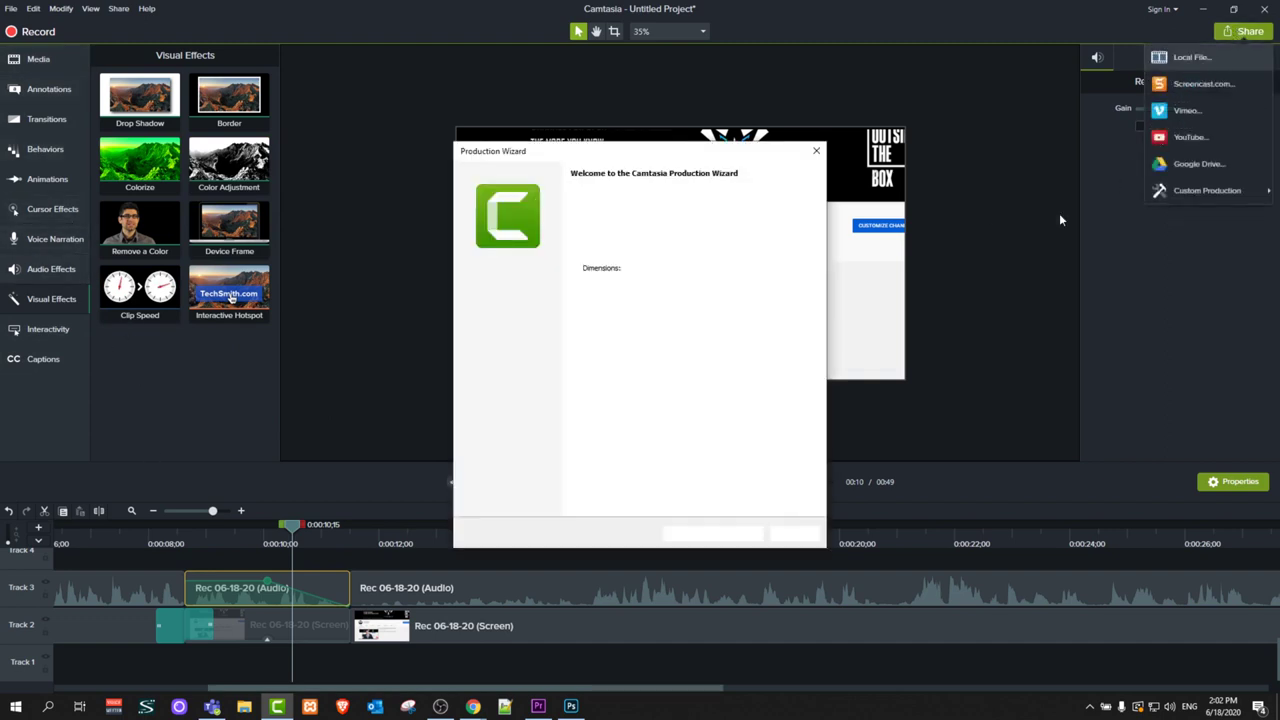
left_click(745, 236)
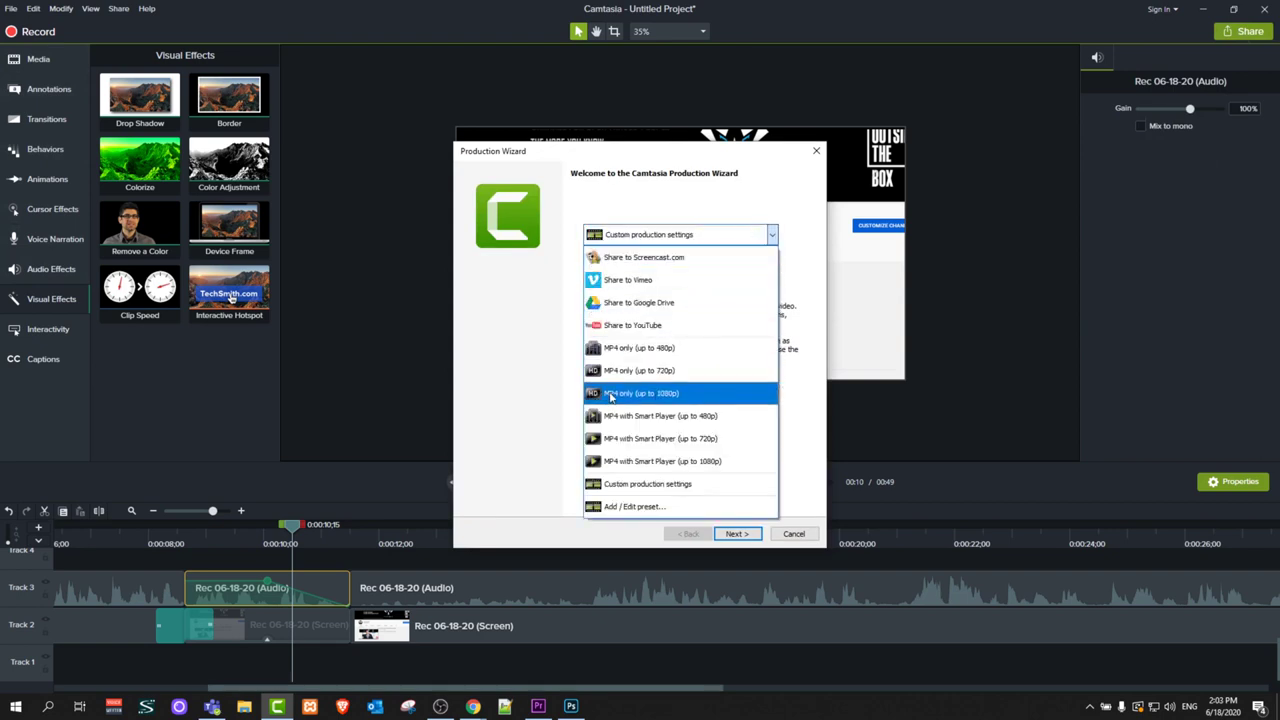
left_click(660, 398)
left_click(737, 533)
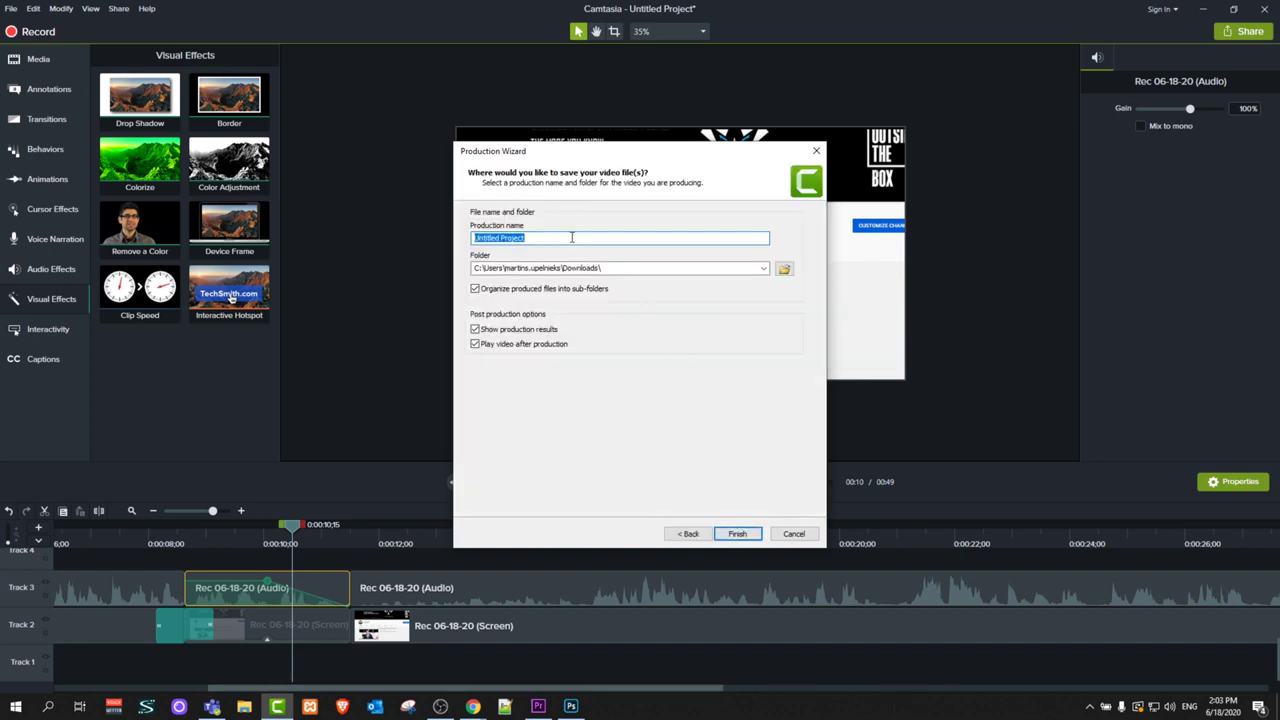
Check the production name and browse the save folder for the export, and close the Production Wizard without producing the video
left_click_drag(566, 237, 479, 233)
left_click(784, 270)
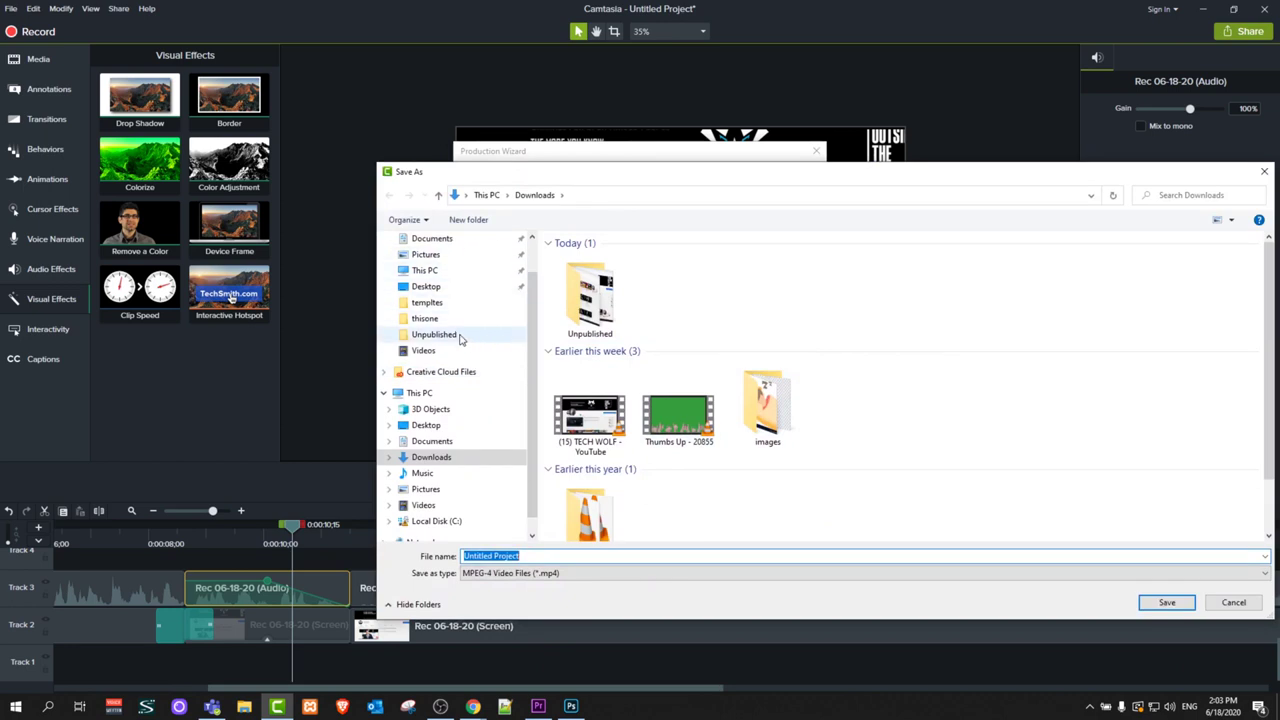
key("Escape")
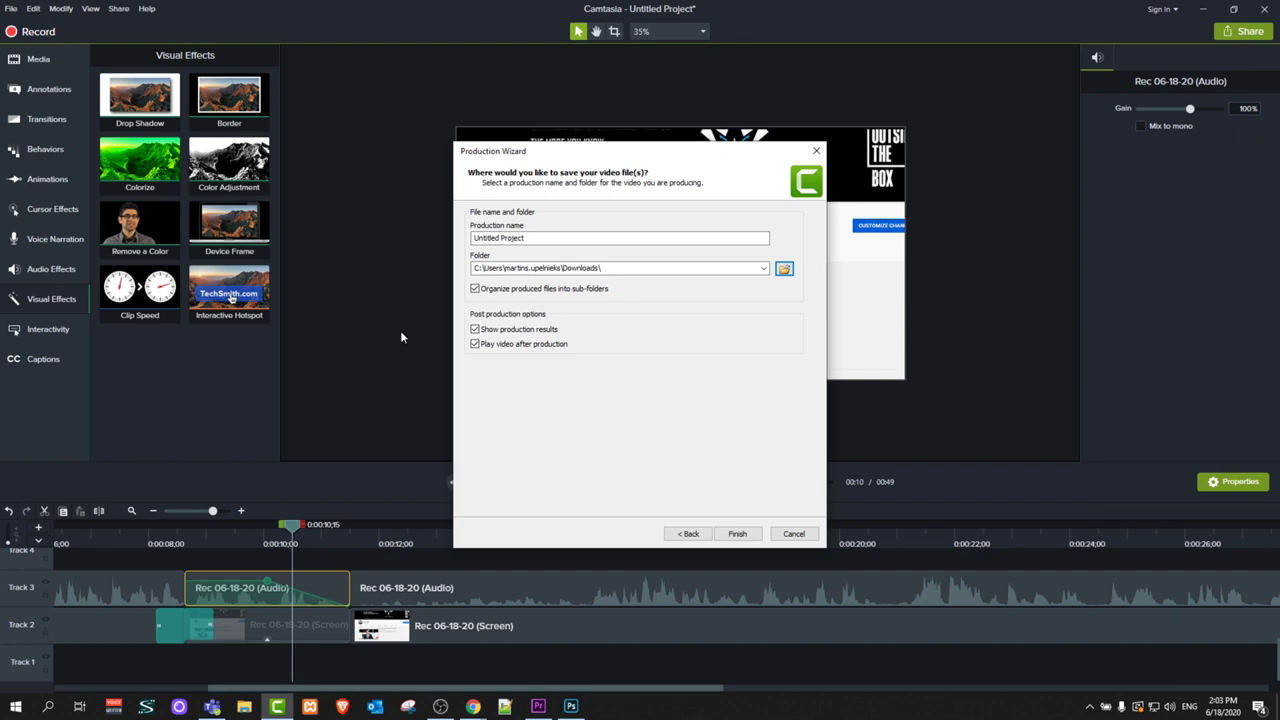
left_click(817, 151)
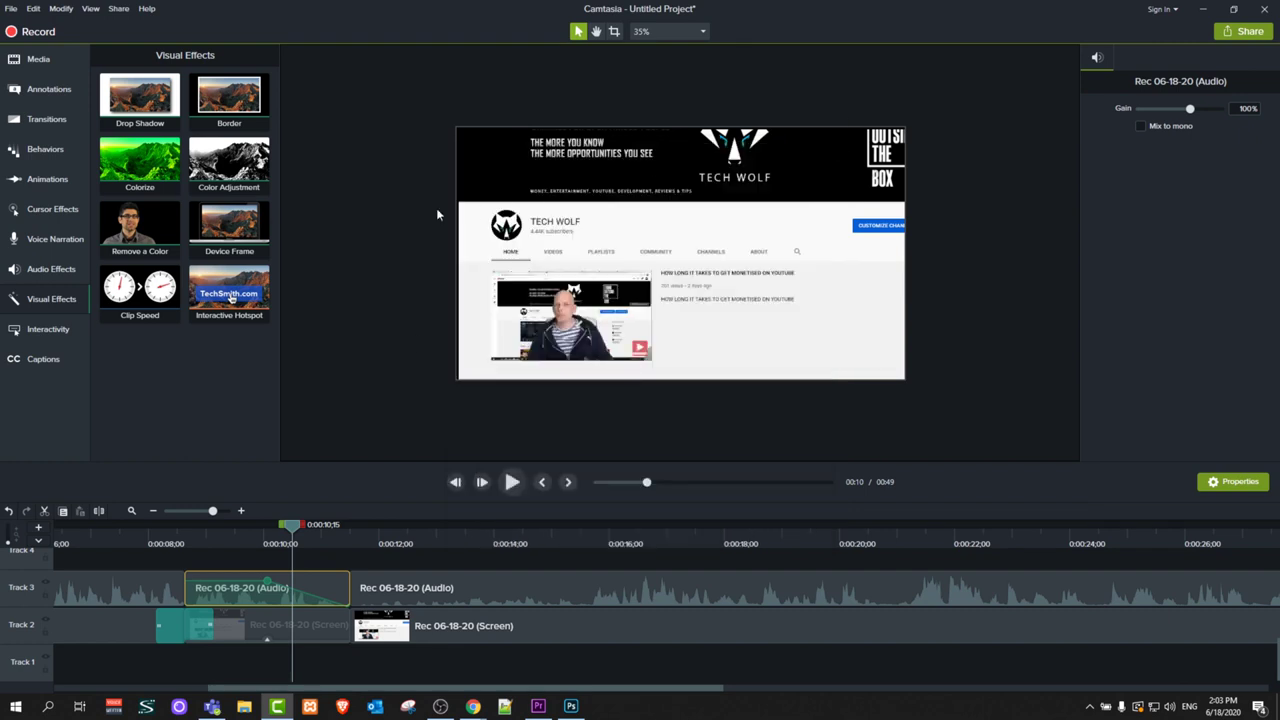